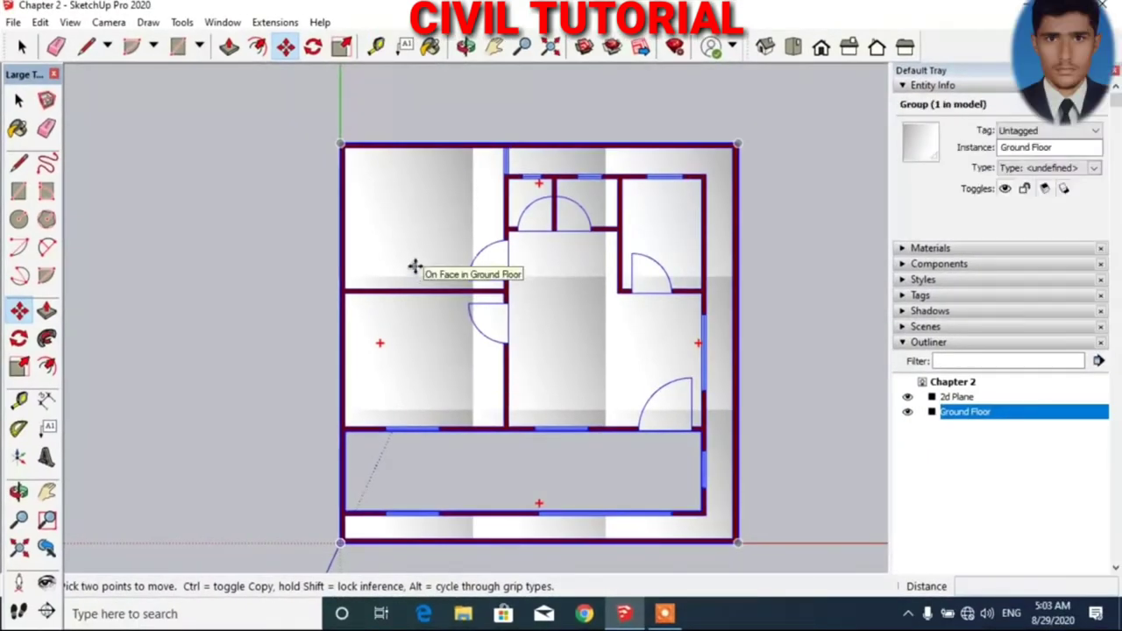
- Draw a rectangle covering the floor plan from its top-left to bottom-right corner
scroll(341, 147, up, 1)
scroll(342, 147, up, 2)
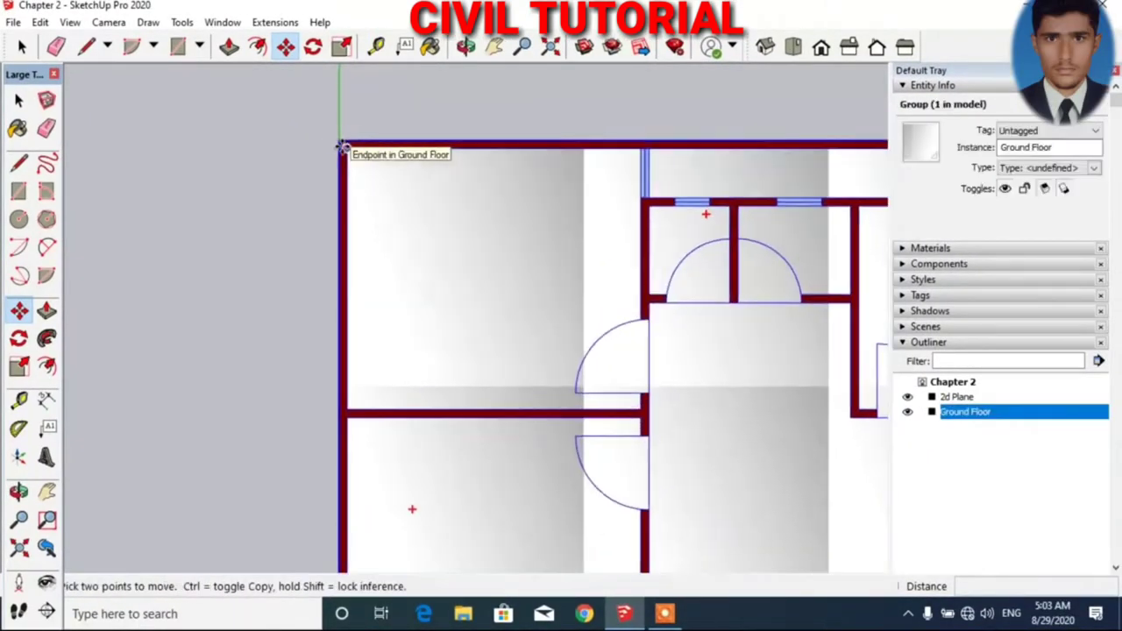
scroll(342, 147, up, 1)
scroll(337, 146, down, 2)
scroll(336, 146, down, 1)
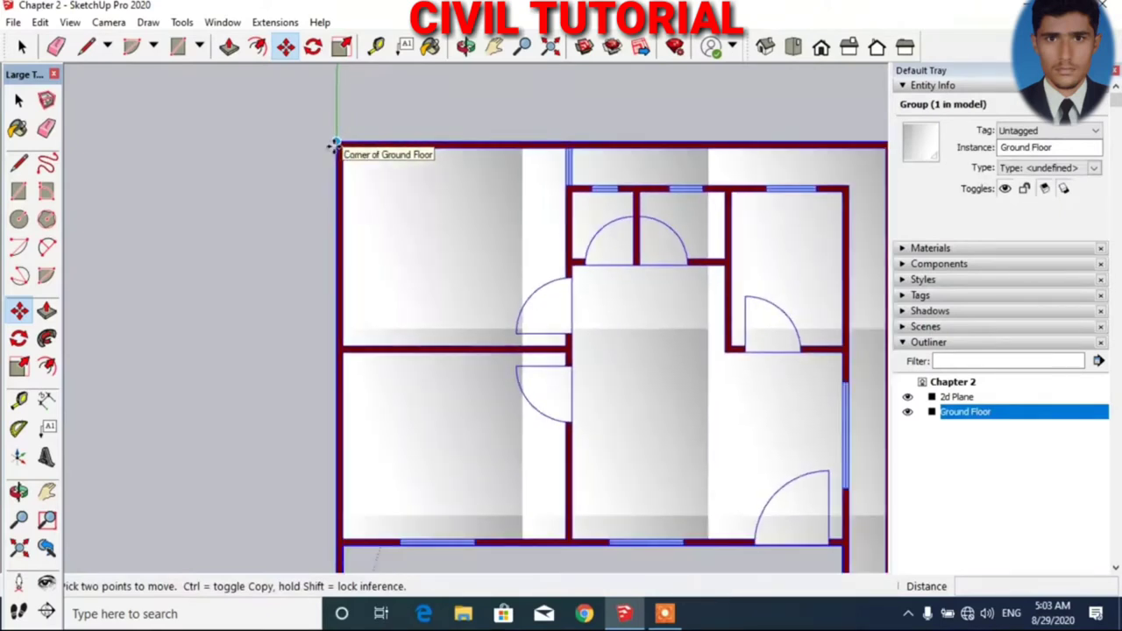
scroll(336, 145, down, 2)
key(Escape)
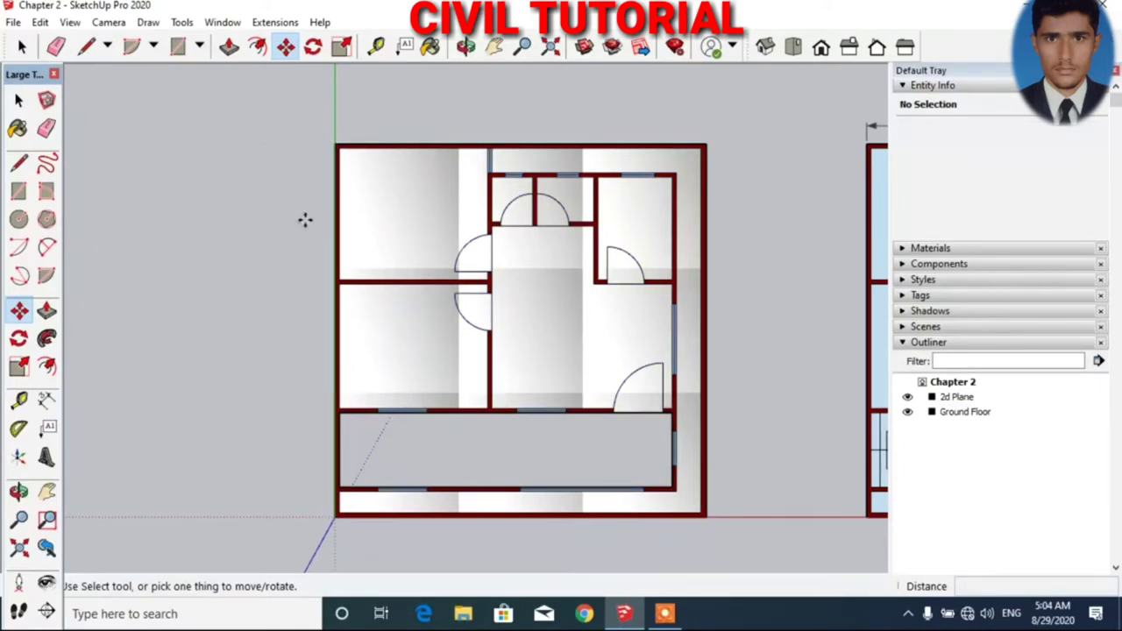
click(178, 51)
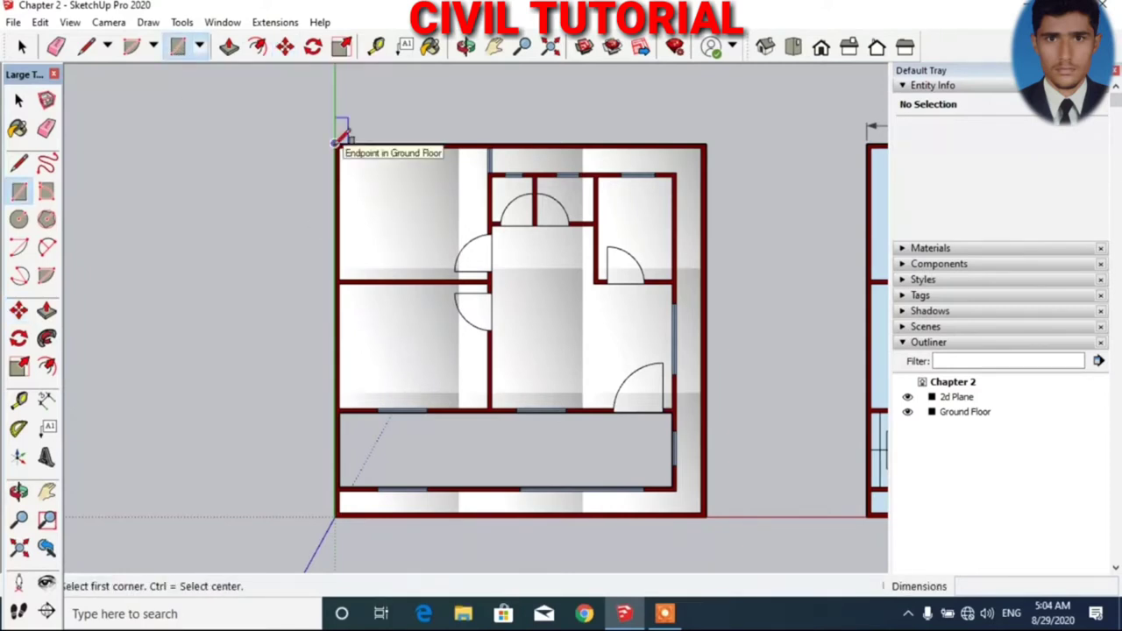
click(335, 143)
click(707, 516)
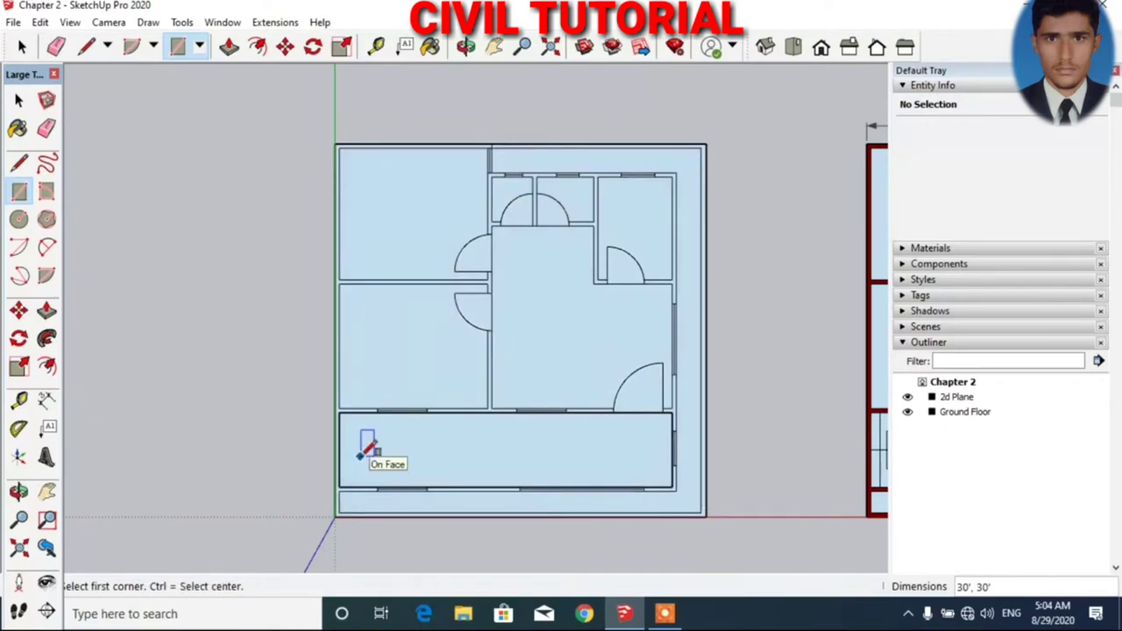
- Window-select the plan and the new rectangle and make them into the Slab group
key(space)
drag(310, 120, 724, 538)
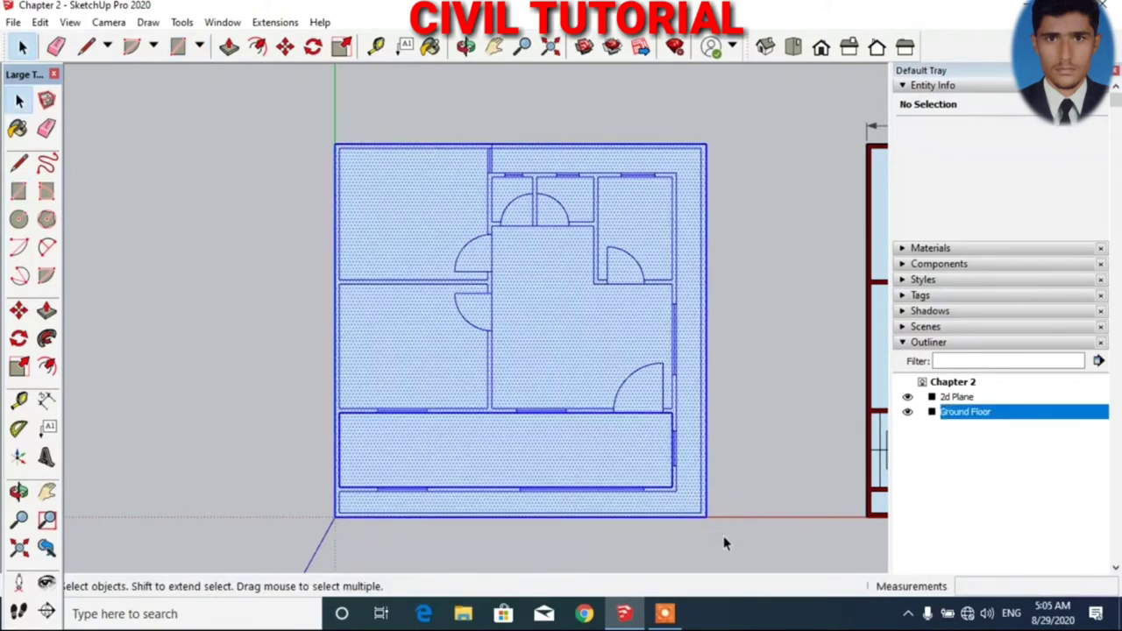
right_click(549, 449)
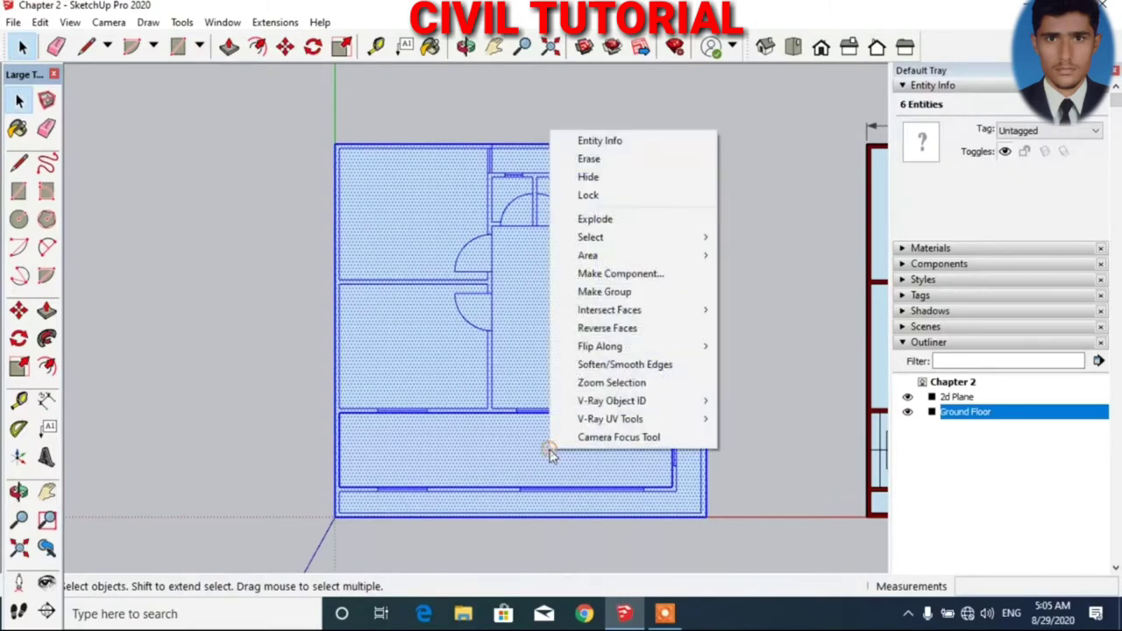
click(626, 300)
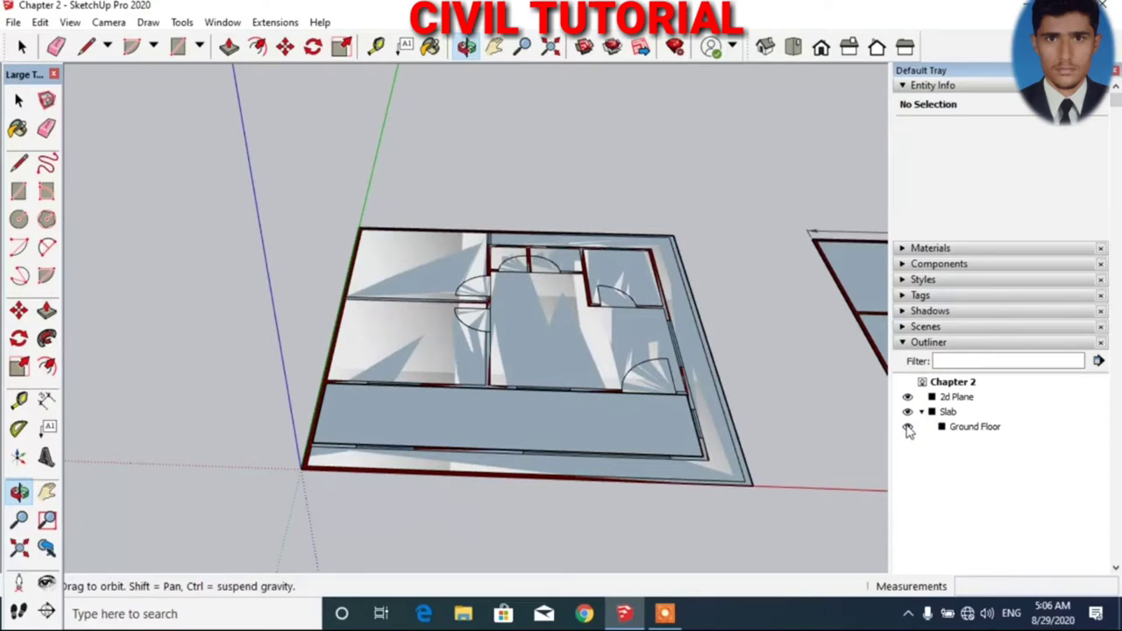
- Hide the Ground Floor, orbit to an angled view, and enter the Slab group for editing
click(909, 428)
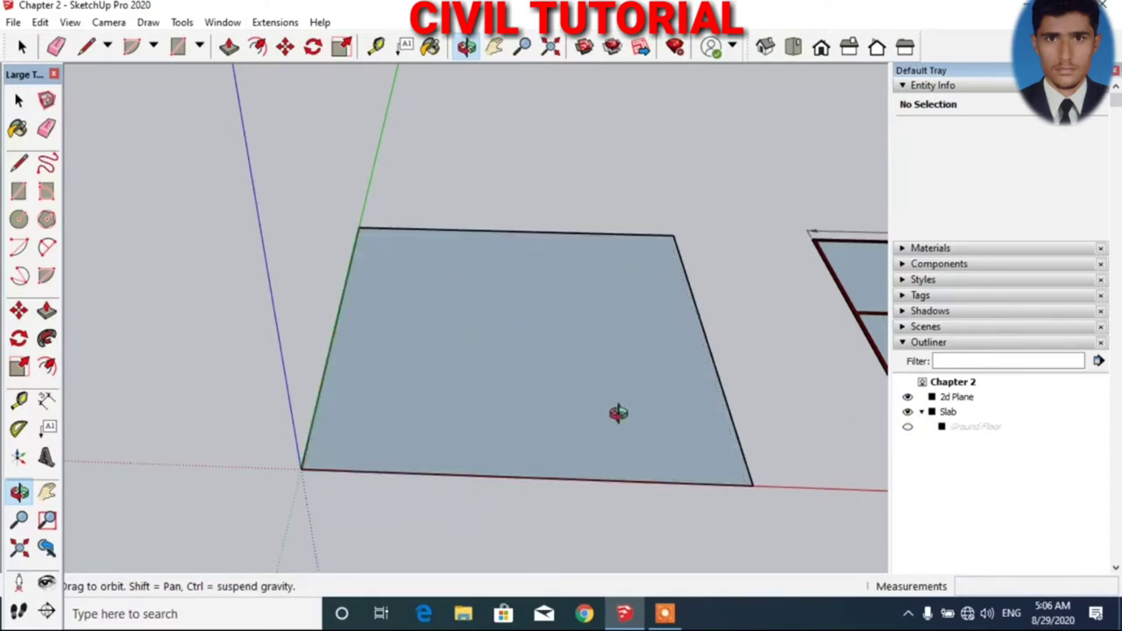
drag(618, 413, 526, 343)
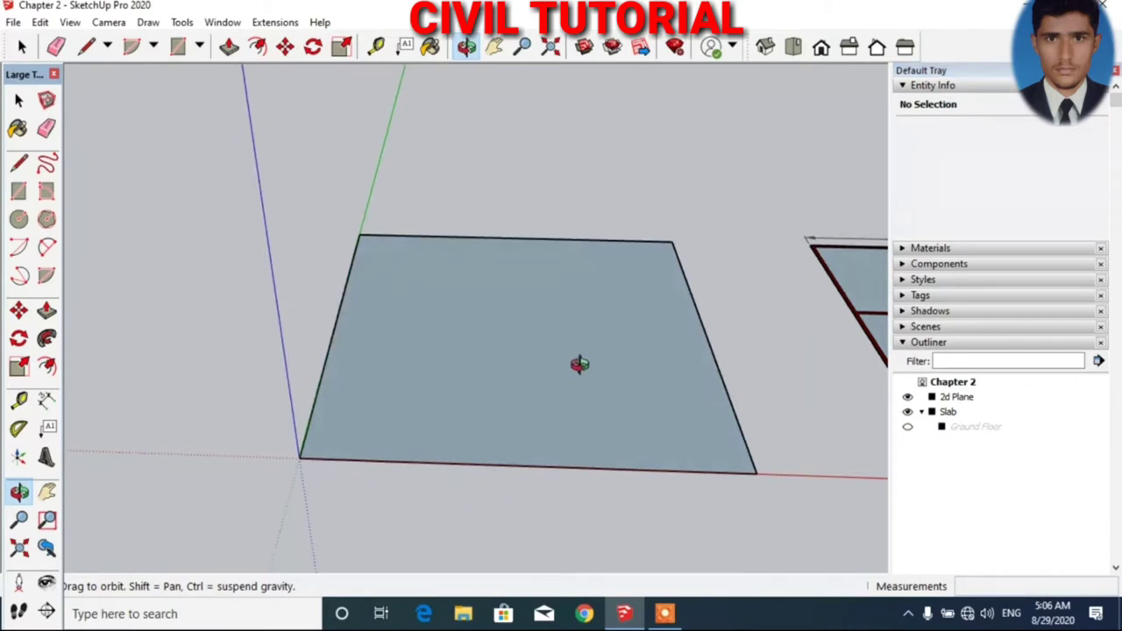
key(space)
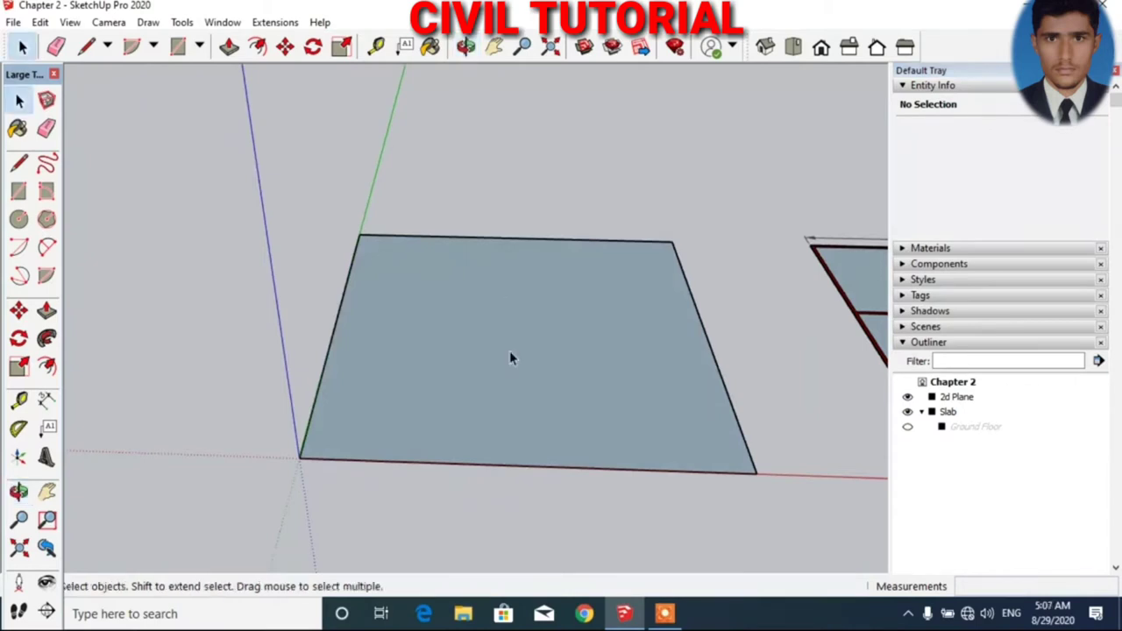
click(510, 351)
double_click(509, 350)
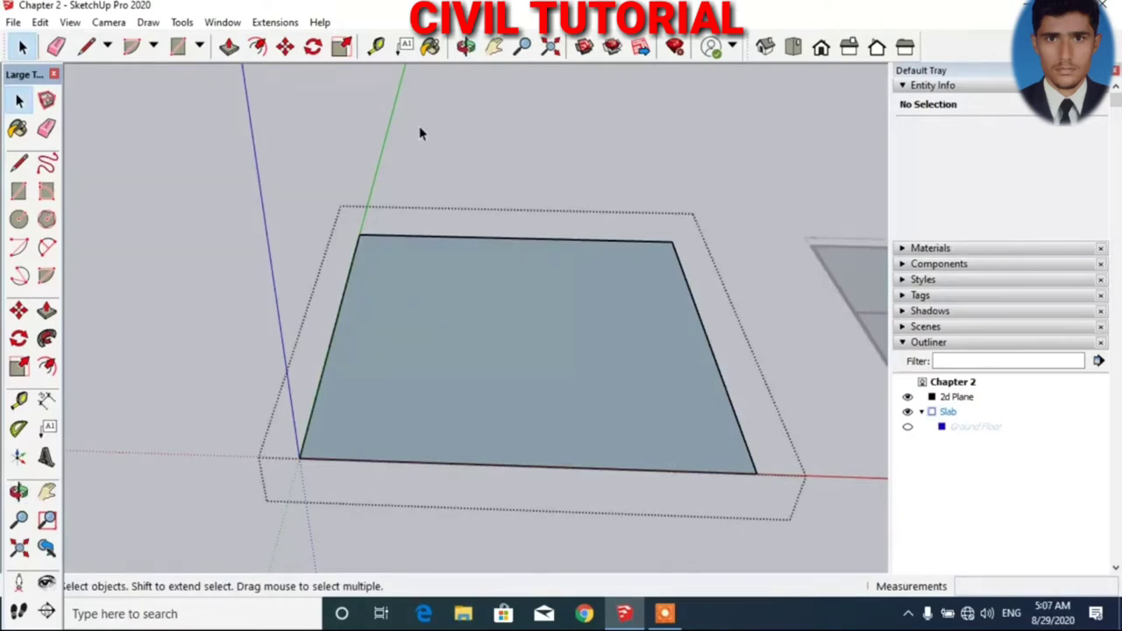
- Push/Pull the slab face upward to a thickness of 4 inches
click(229, 47)
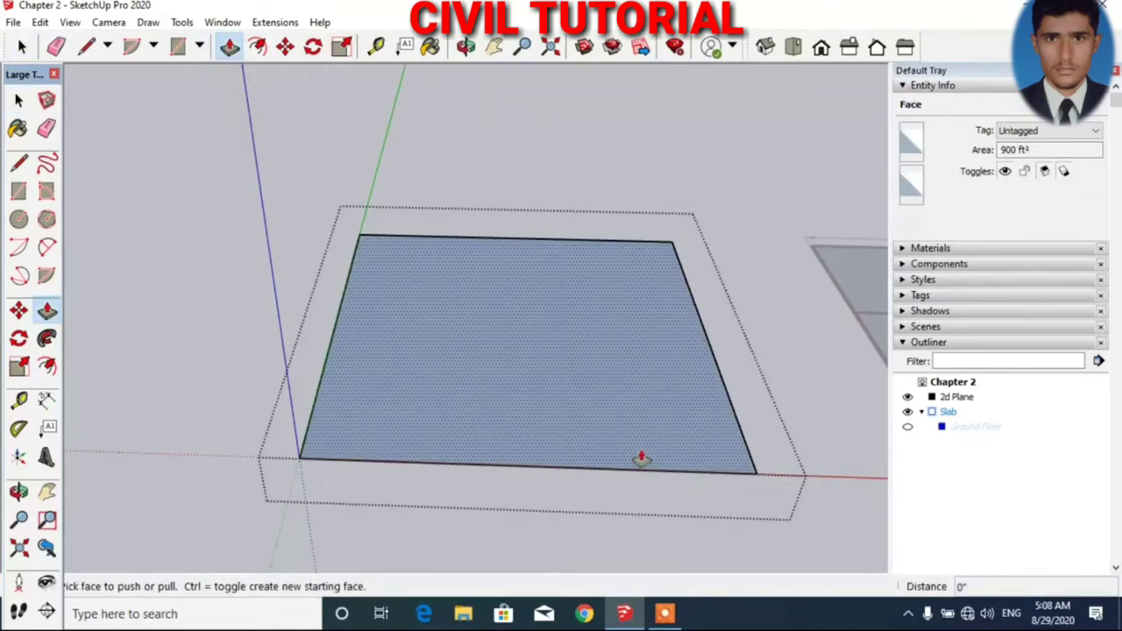
click(636, 465)
text(4)
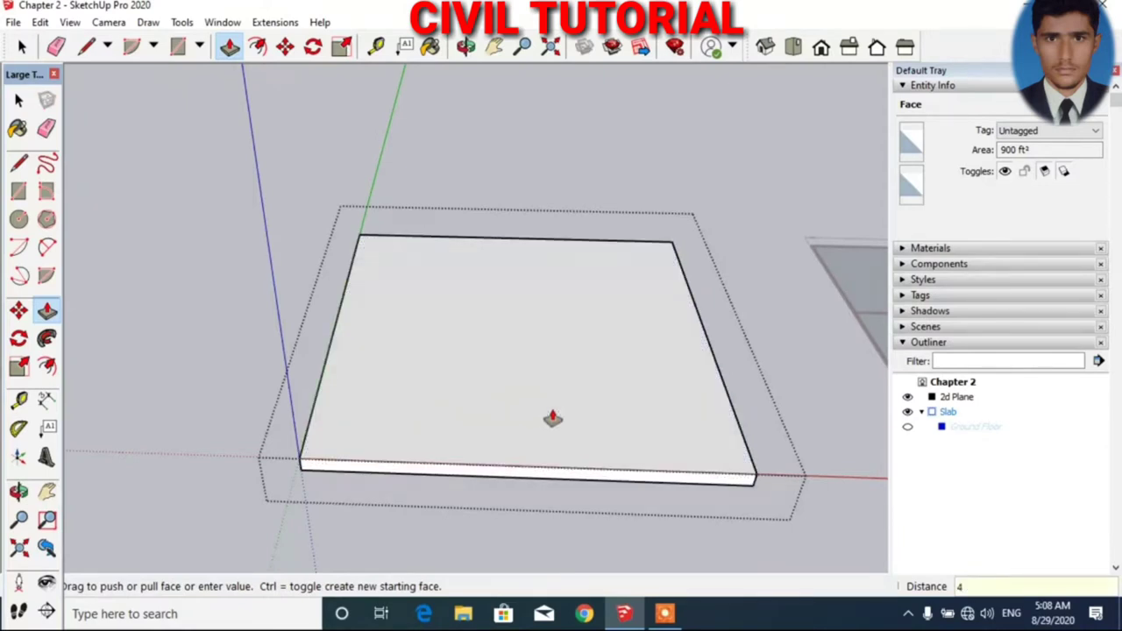
key(Return)
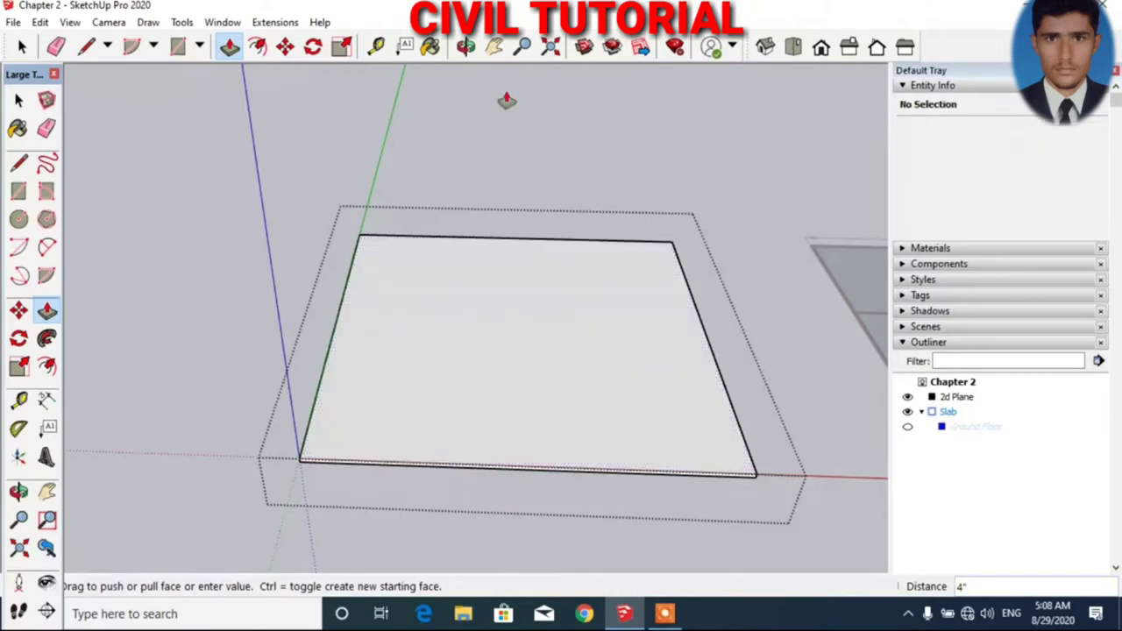
middle_drag(507, 100, 500, 406)
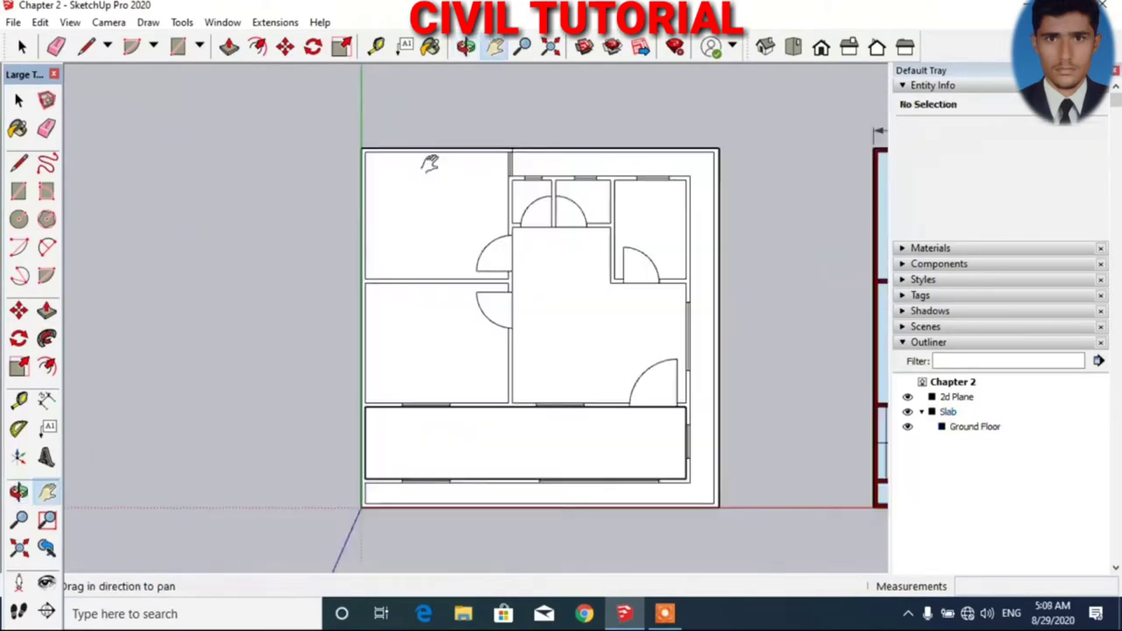
- Draw a thin rectangle strip along the plan's top wall from the slab's top-left corner
scroll(426, 163, up, 2)
scroll(417, 166, up, 2)
scroll(418, 166, up, 2)
scroll(417, 166, up, 2)
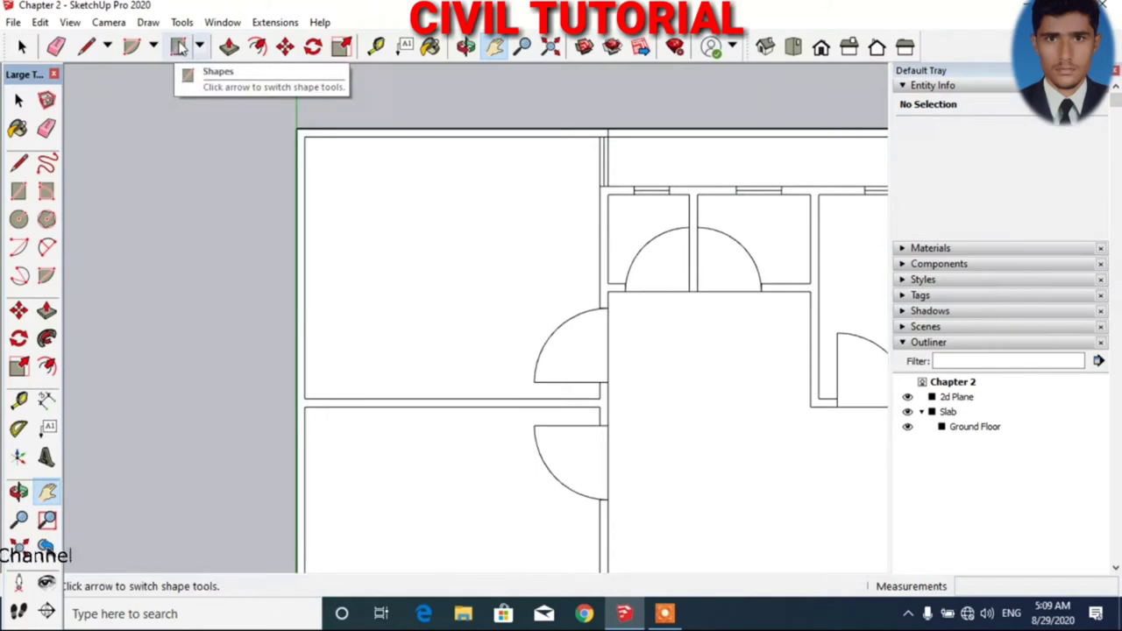
click(180, 48)
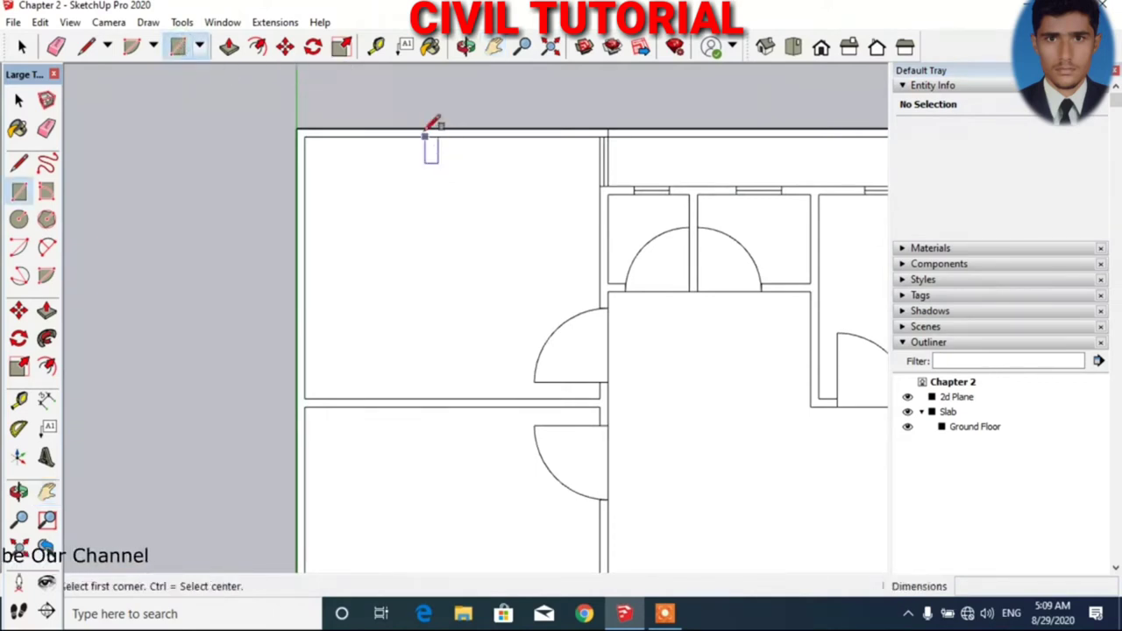
scroll(419, 132, up, 1)
scroll(415, 131, up, 1)
scroll(411, 130, up, 1)
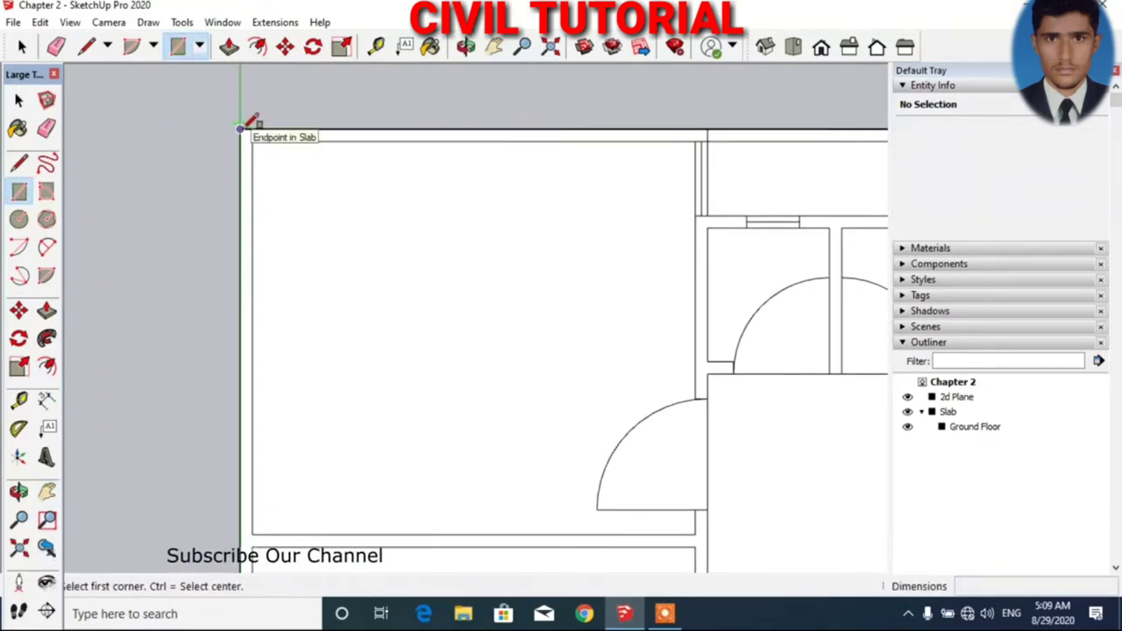
click(240, 129)
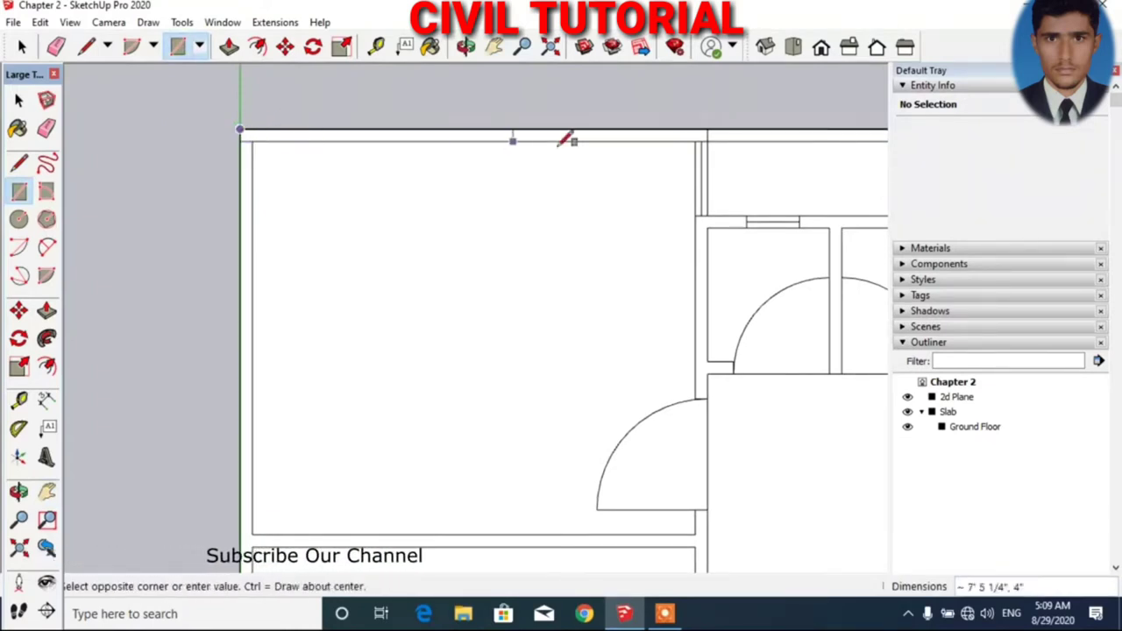
click(708, 141)
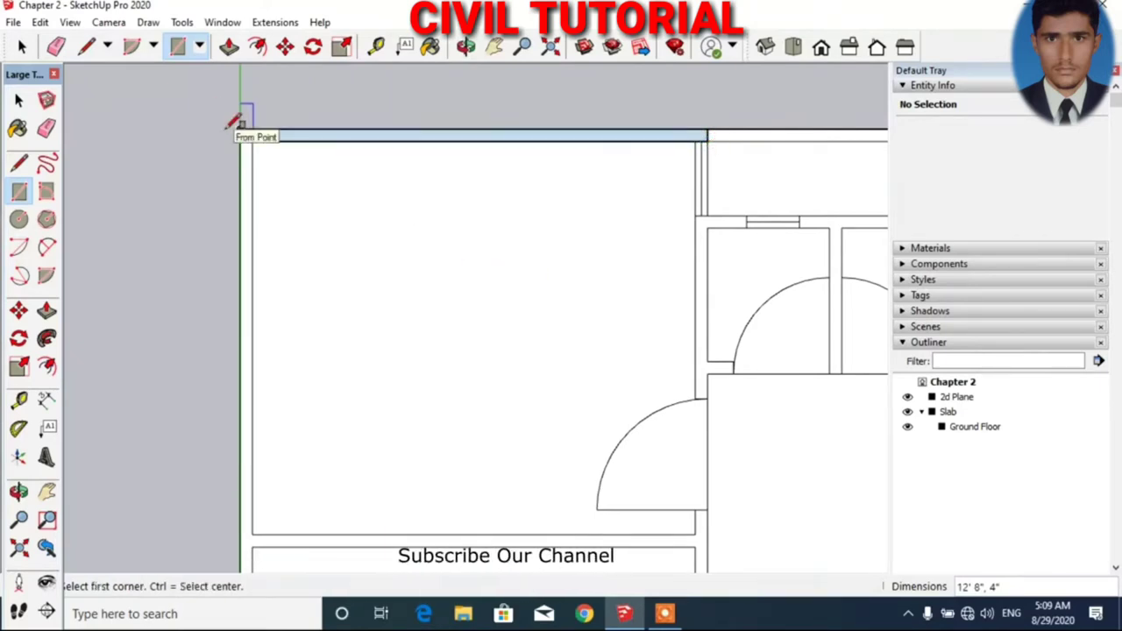
- Select the top strip, make it a group, and name it Wall
key(space)
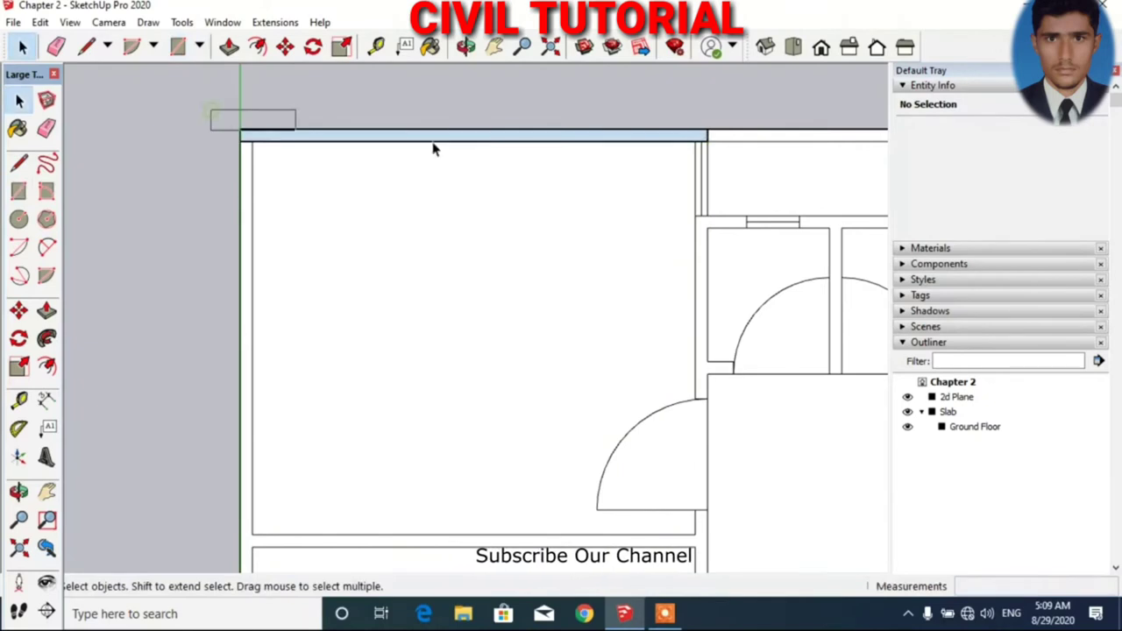
drag(433, 149, 725, 158)
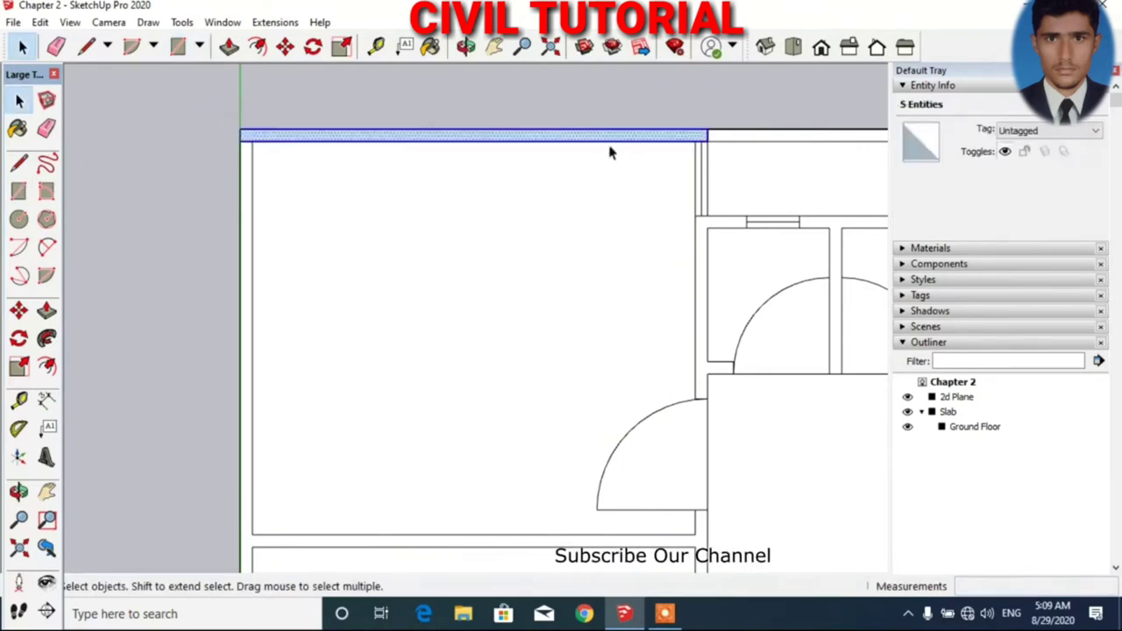
right_click(468, 140)
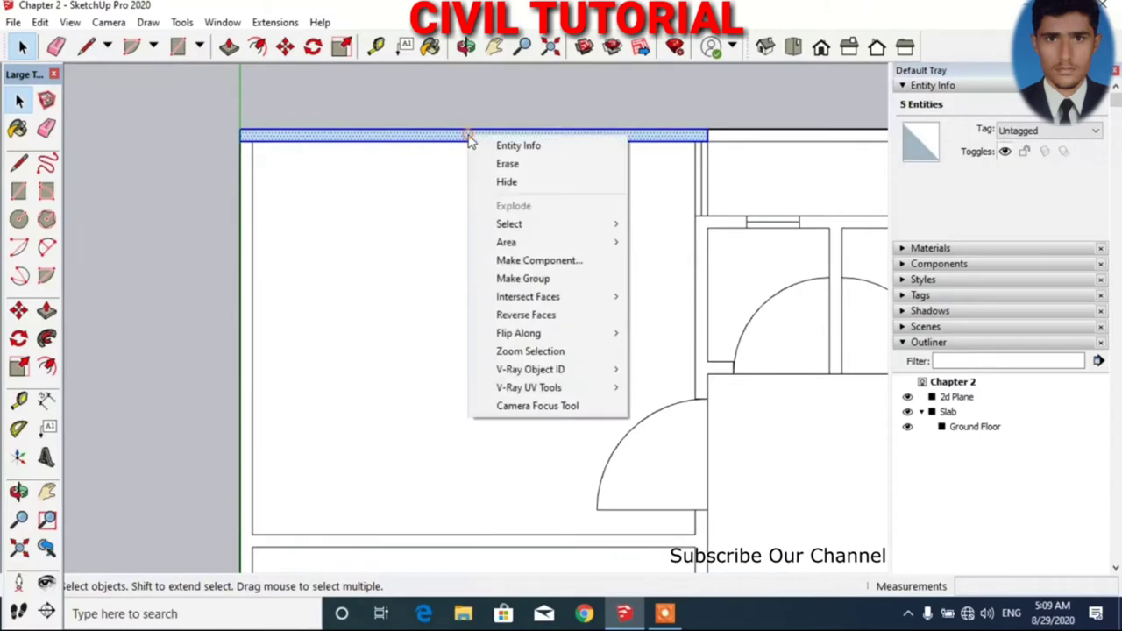
click(526, 279)
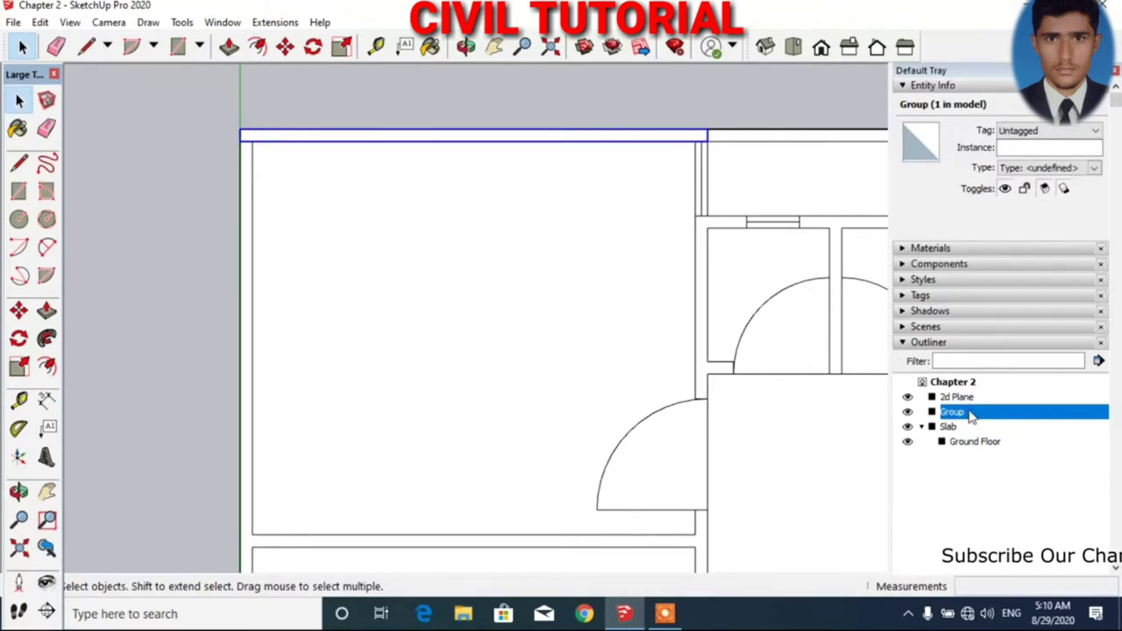
text(Wall)
key(Return)
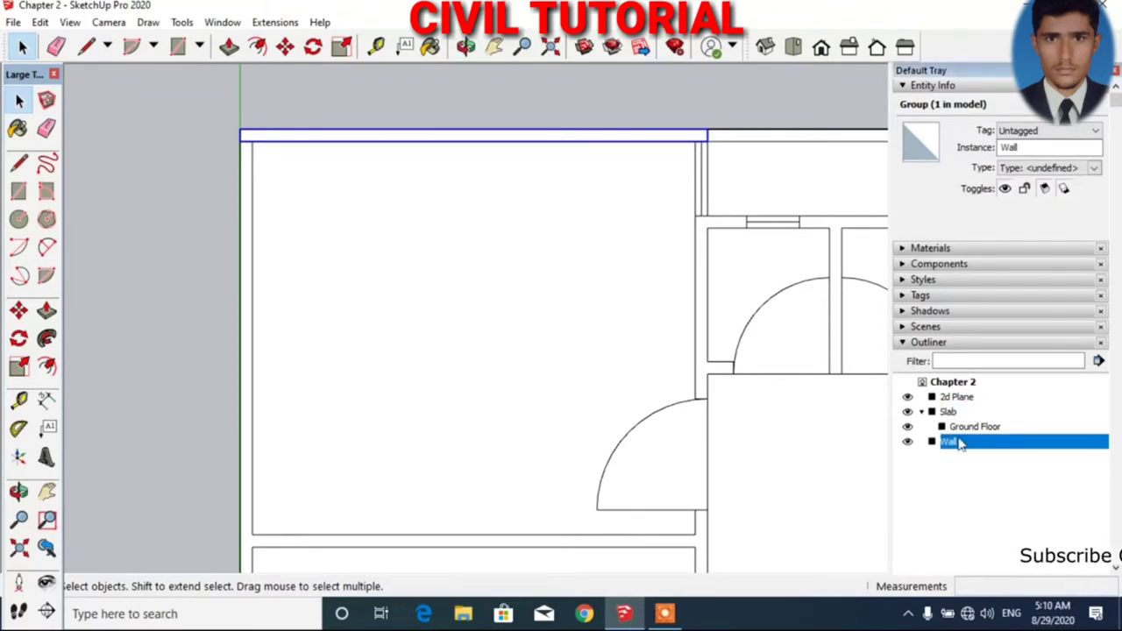
- Inside the Wall group, trace rectangles over the left wall, bottom wall and short piece beside the door
double_click(308, 138)
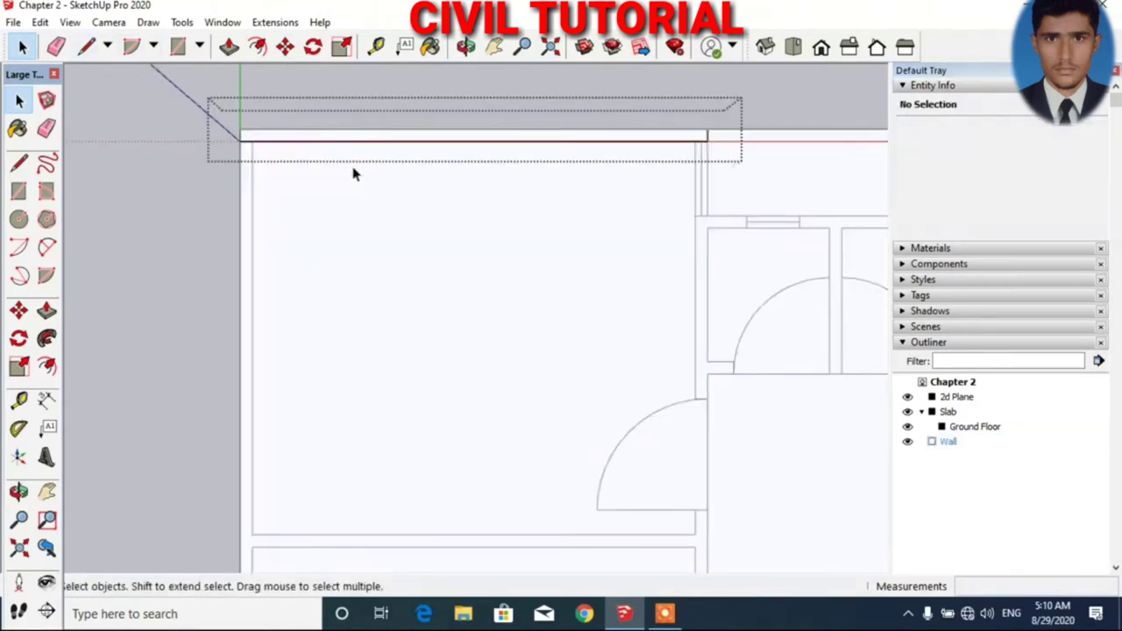
click(178, 46)
click(240, 141)
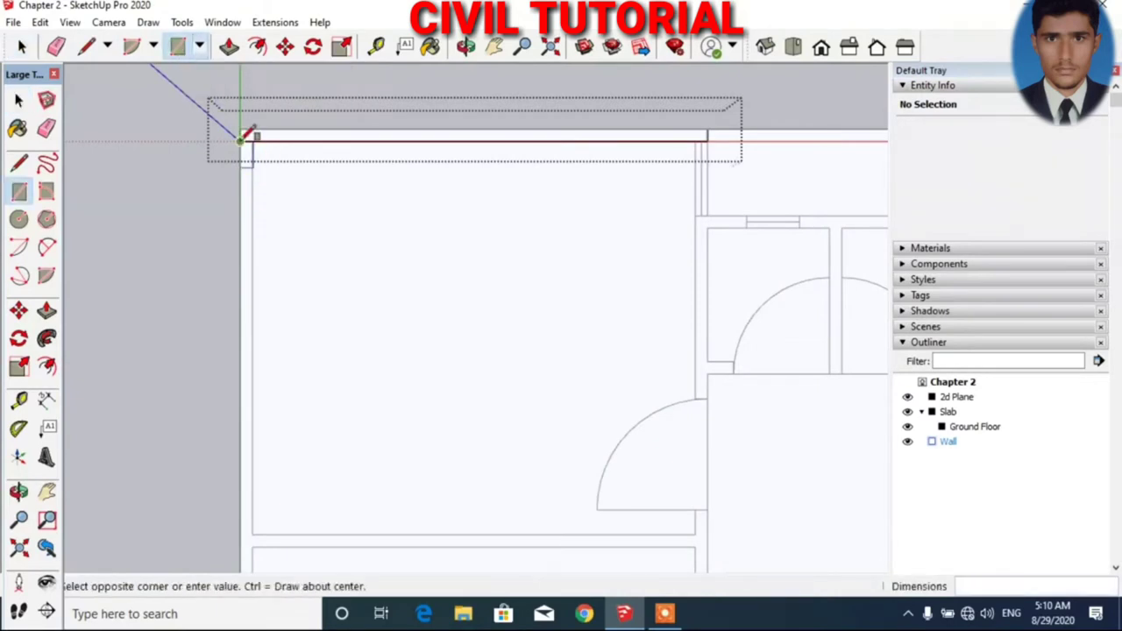
click(254, 540)
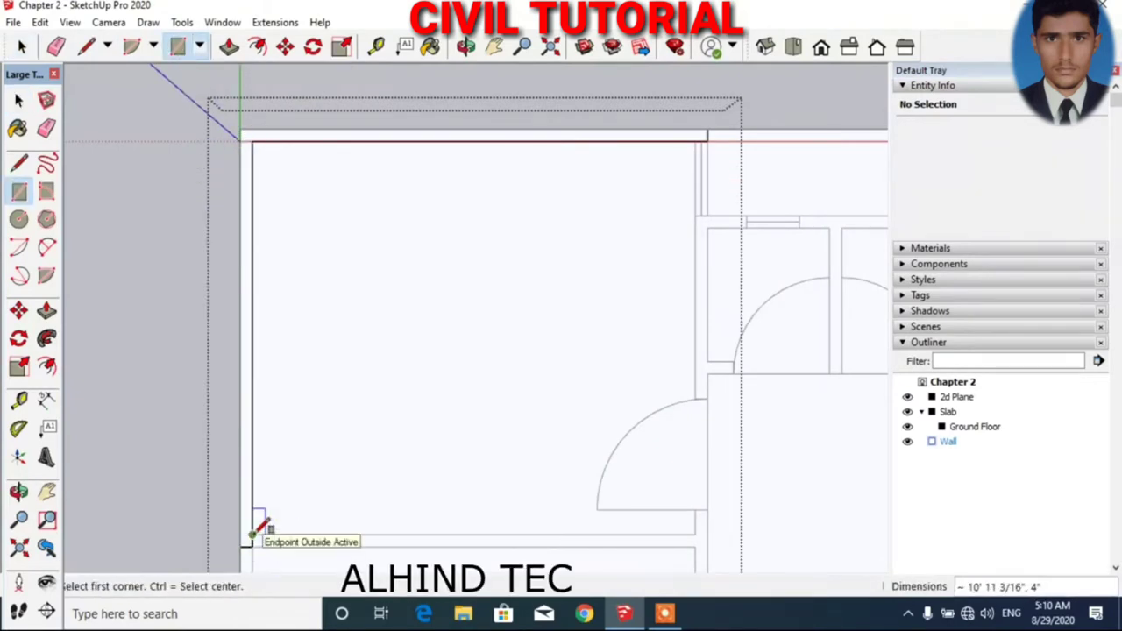
click(252, 536)
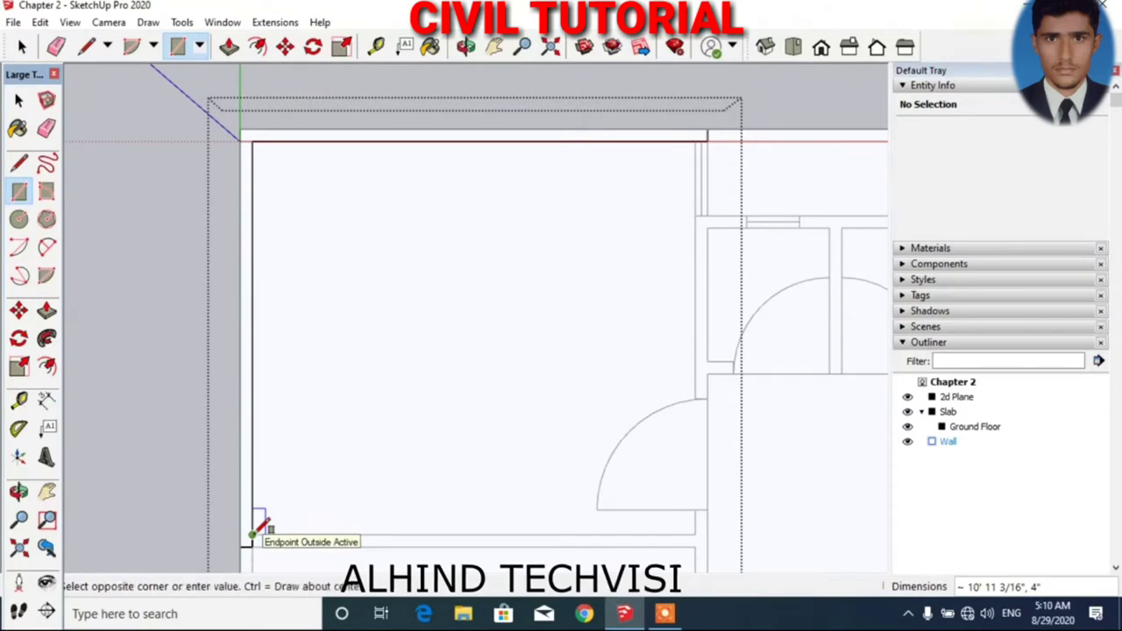
click(698, 547)
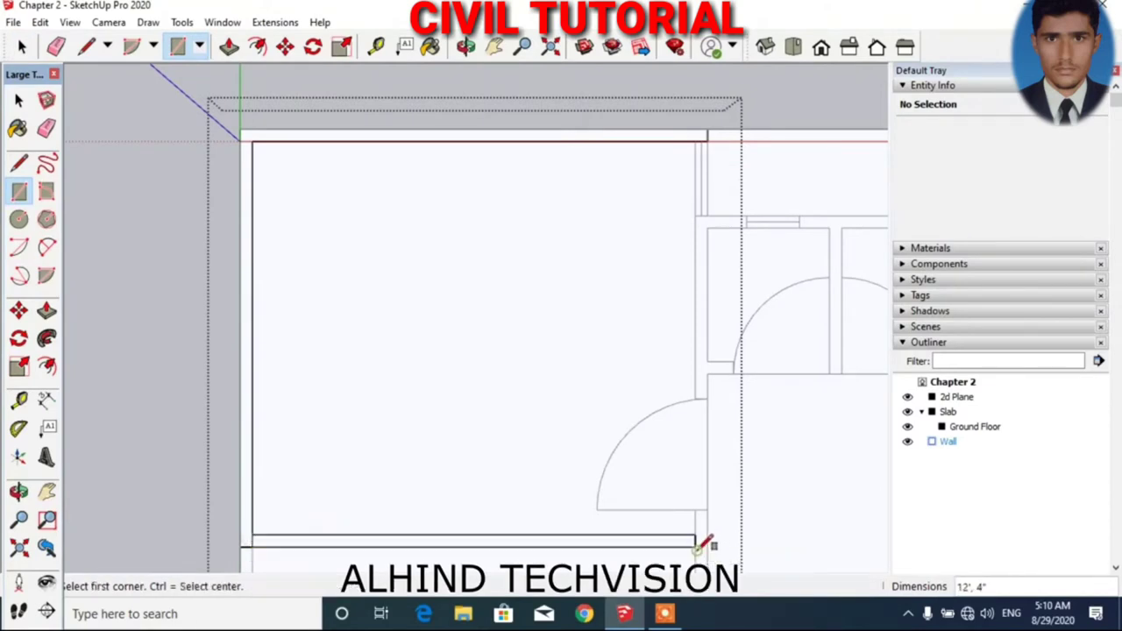
scroll(701, 542, up, 2)
click(561, 311)
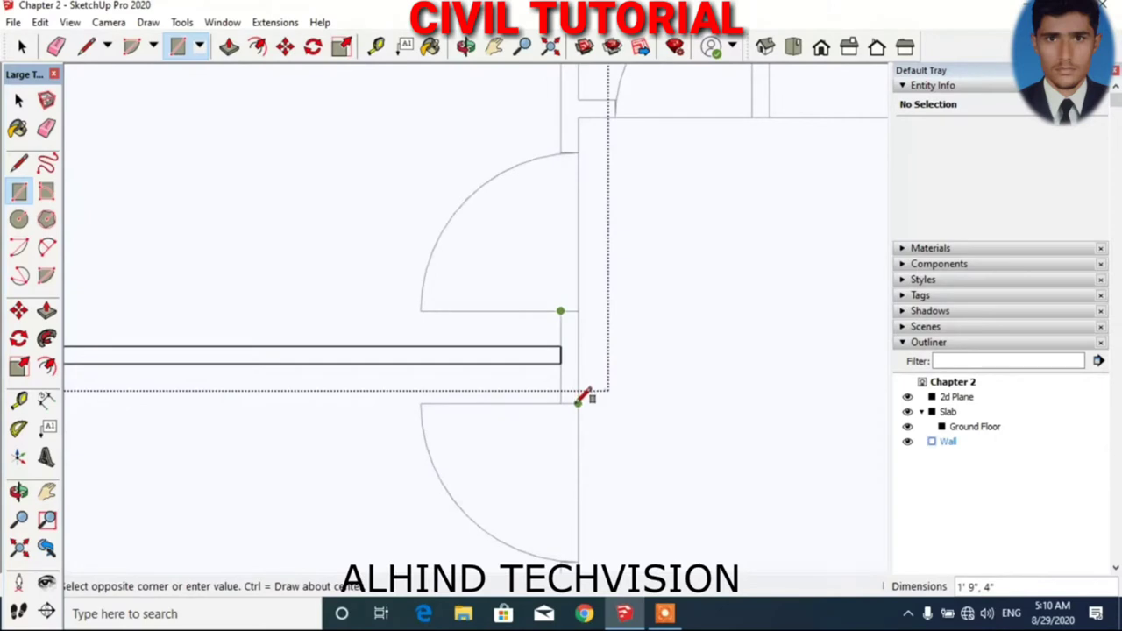
click(578, 403)
scroll(687, 319, down, 2)
scroll(290, 220, down, 3)
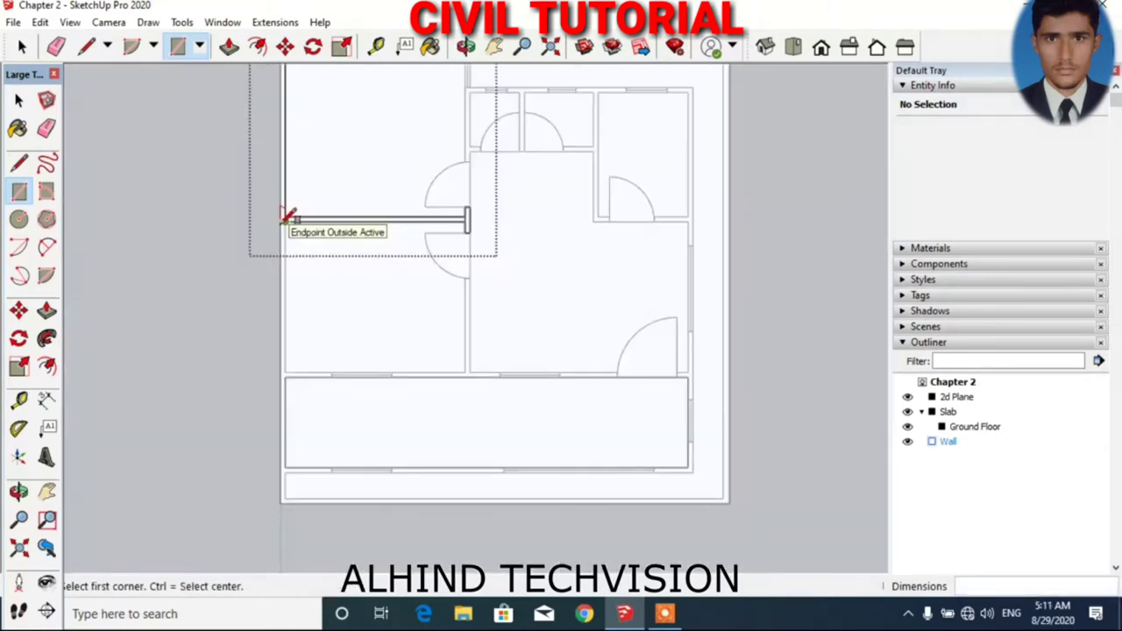
- Trace the left wall end, the lower wall strips and the wall beside the door arc
click(286, 217)
scroll(288, 218, up, 3)
click(269, 349)
scroll(265, 342, up, 2)
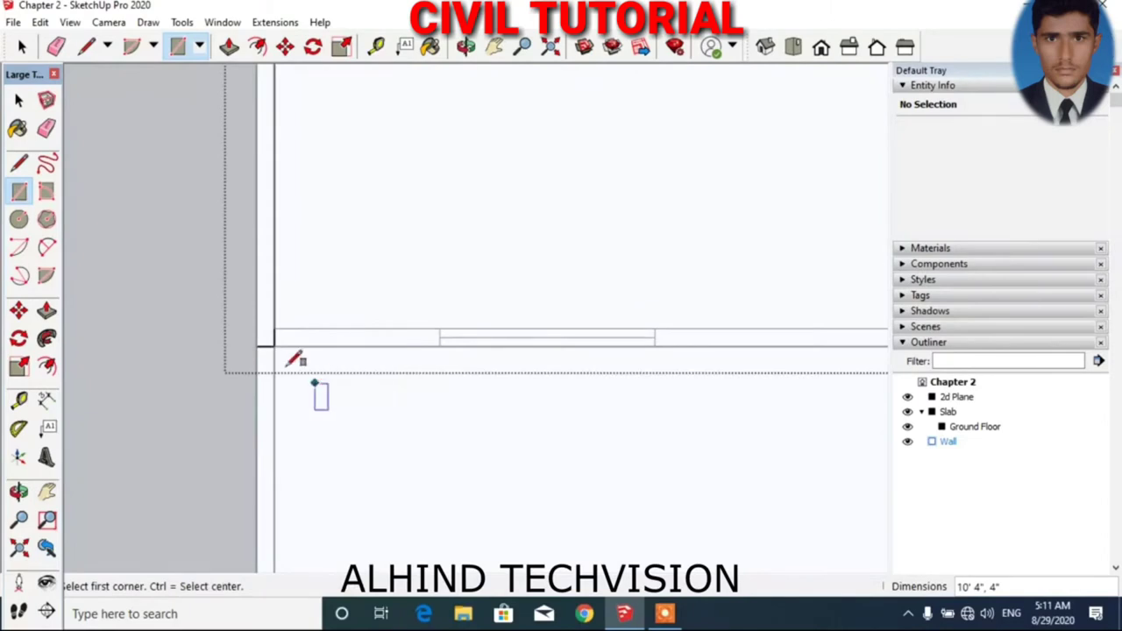
click(274, 329)
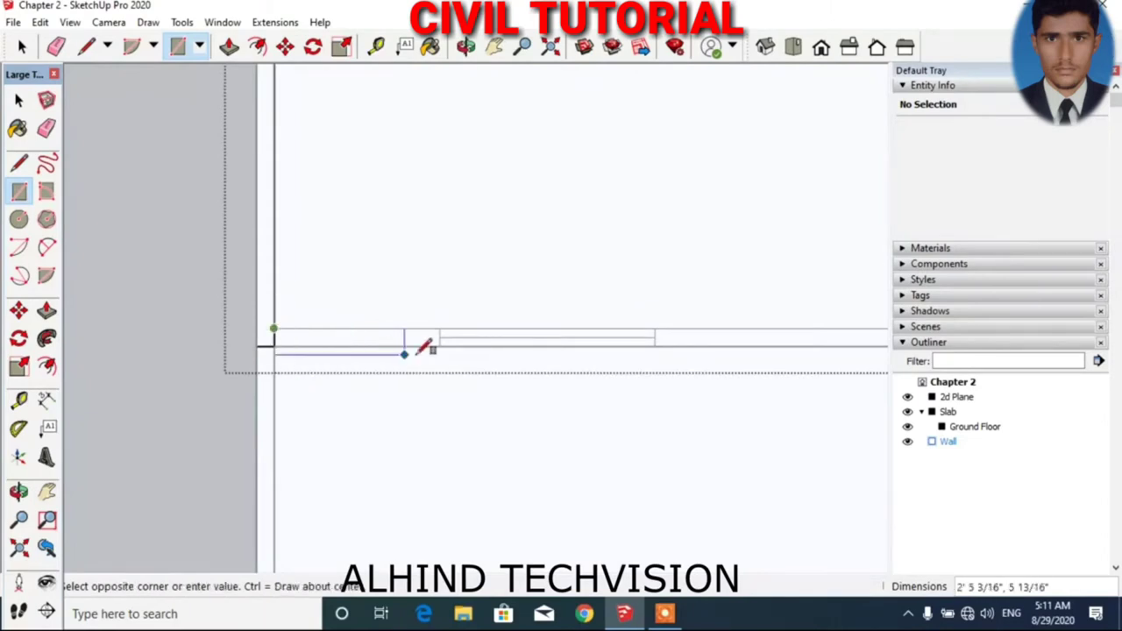
click(441, 346)
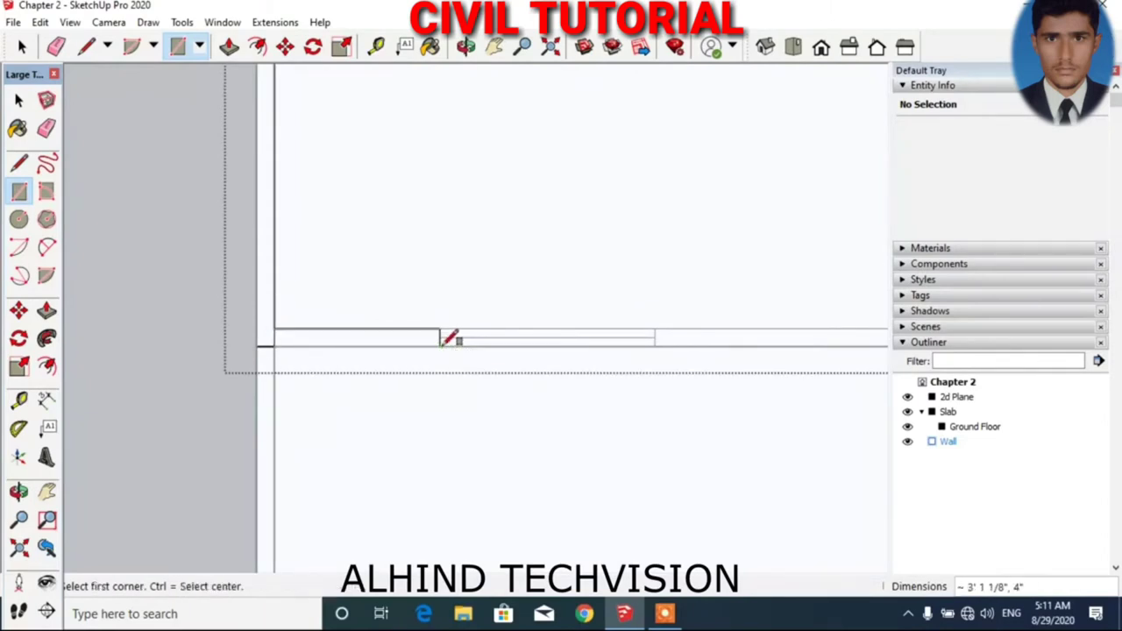
scroll(439, 345, down, 2)
click(558, 339)
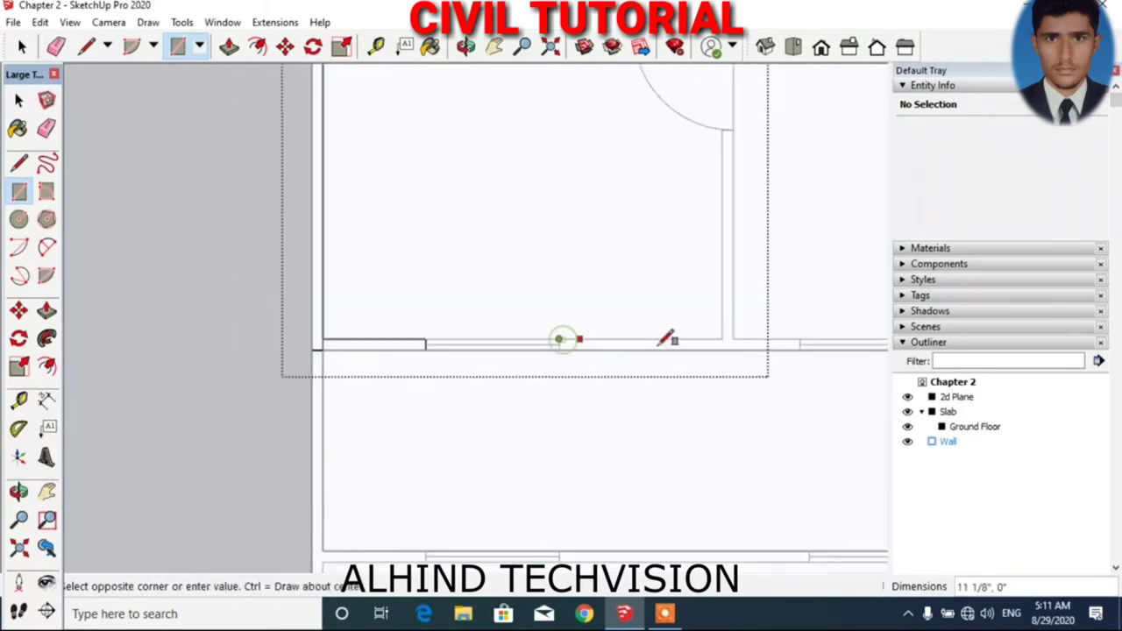
click(800, 348)
click(721, 130)
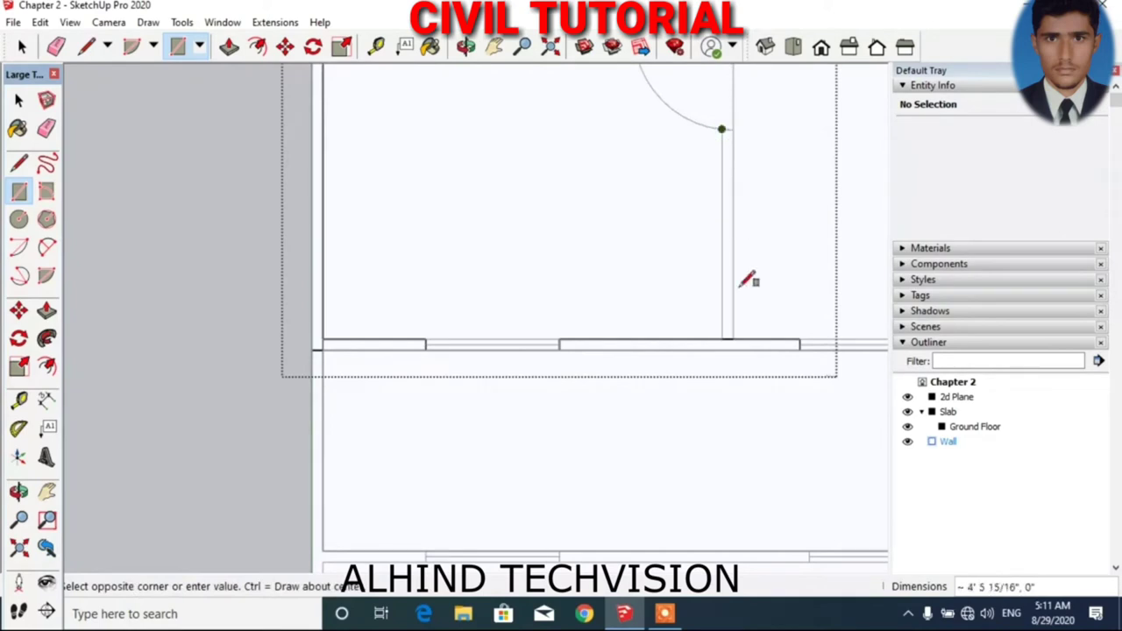
click(732, 340)
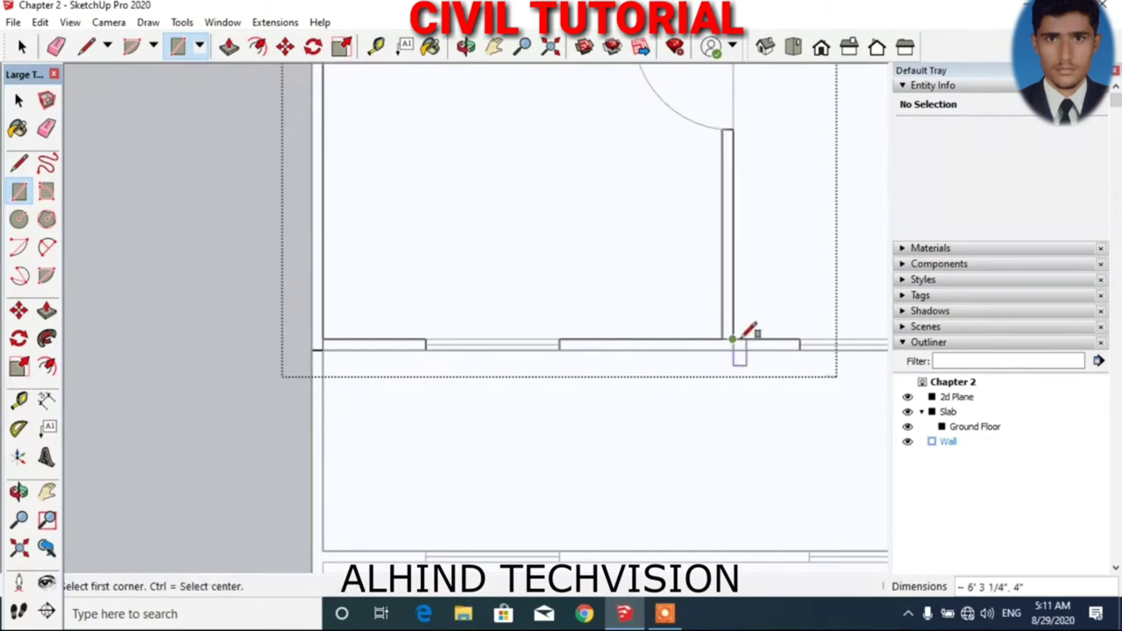
scroll(465, 418, down, 2)
scroll(497, 301, down, 3)
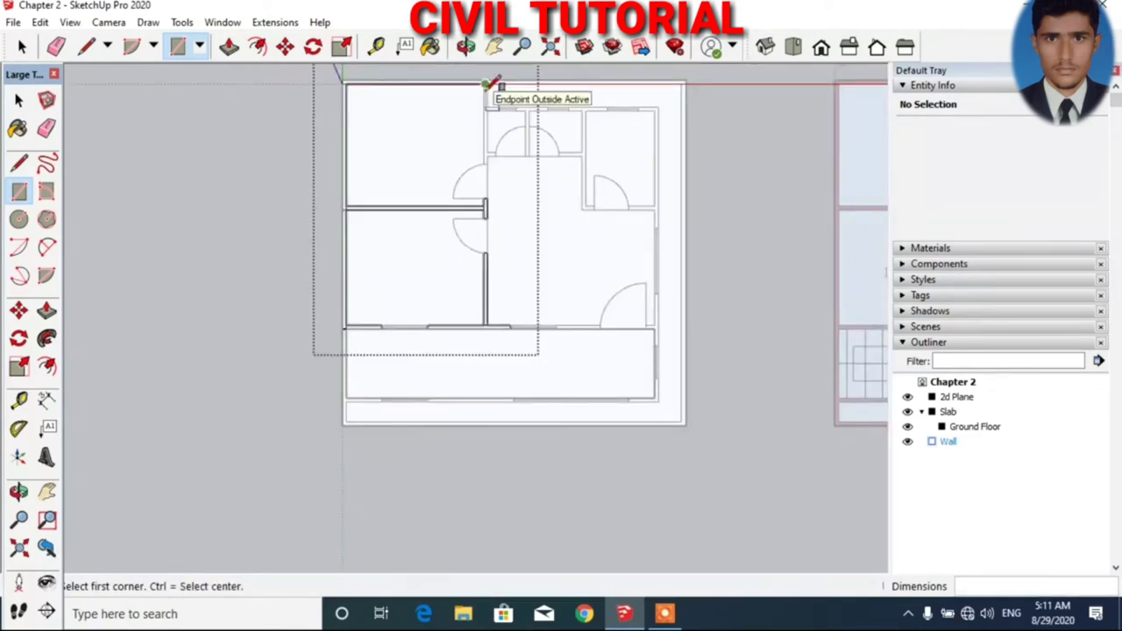
scroll(493, 85, up, 3)
scroll(495, 131, up, 3)
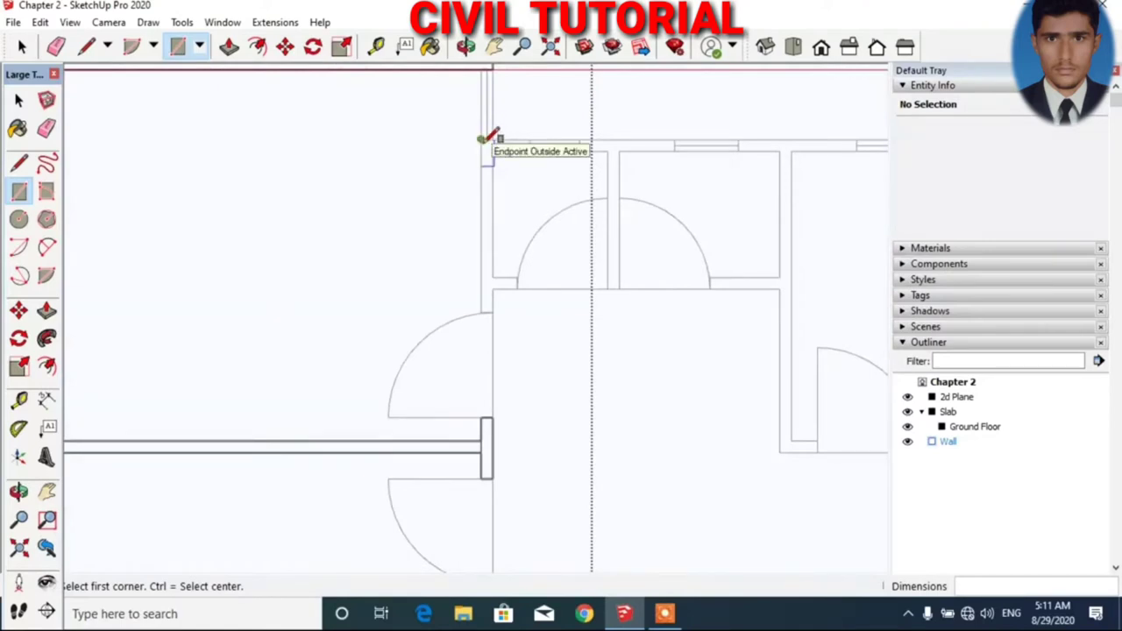
- Trace the thin vertical wall, short top wall, small door-side piece, top strip and partition wall
click(481, 139)
click(492, 312)
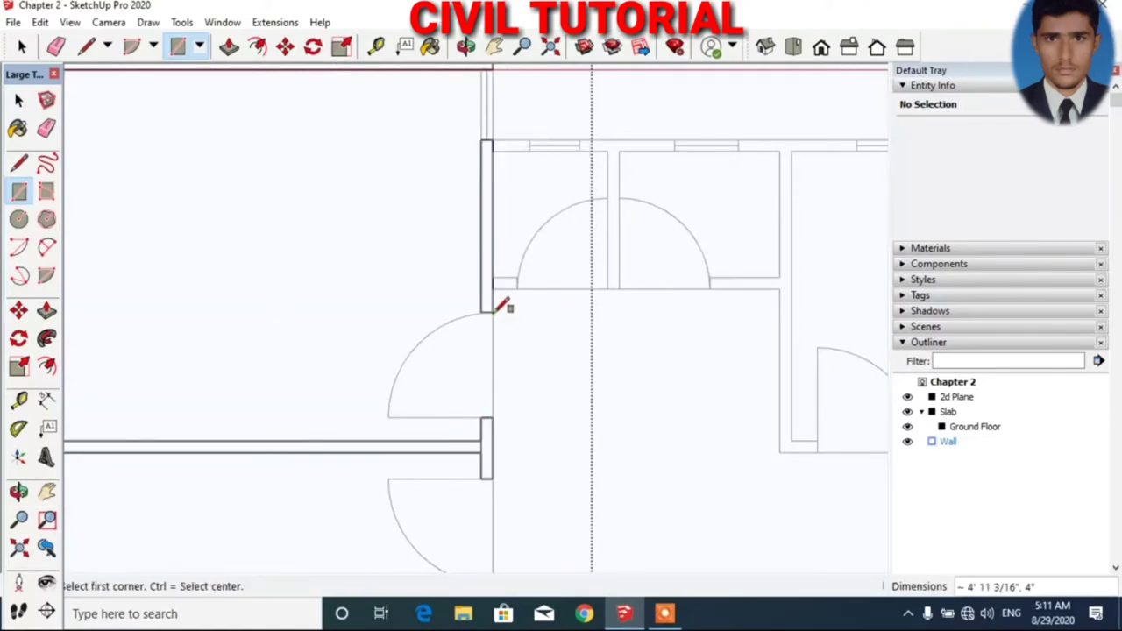
click(493, 141)
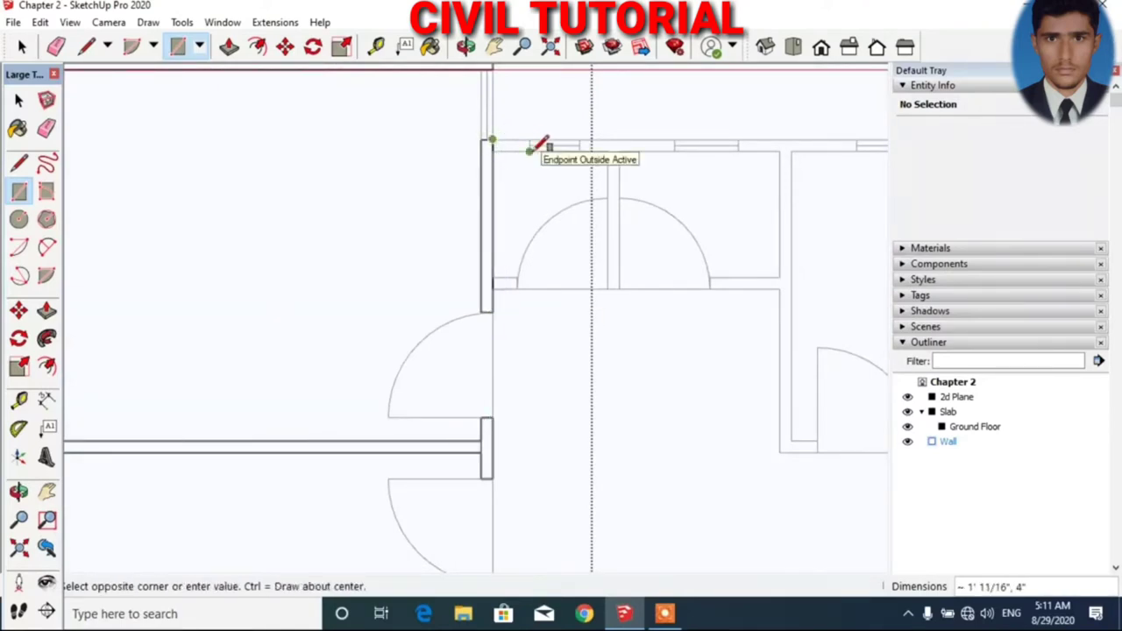
click(530, 151)
scroll(518, 275, up, 3)
click(467, 245)
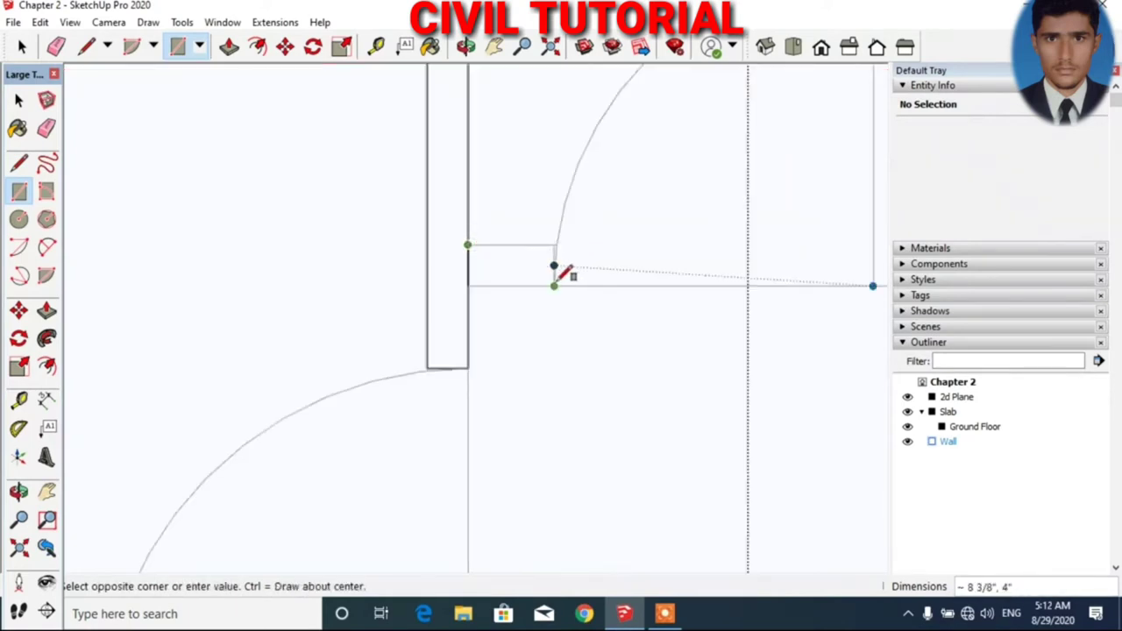
click(562, 279)
scroll(513, 150, down, 2)
click(511, 150)
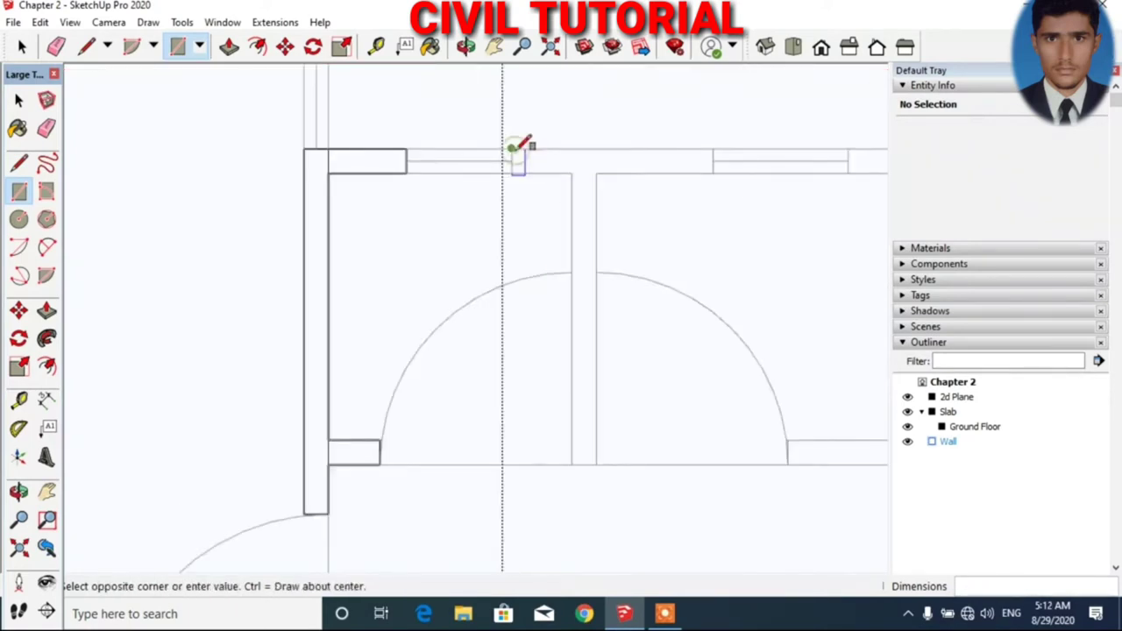
click(713, 173)
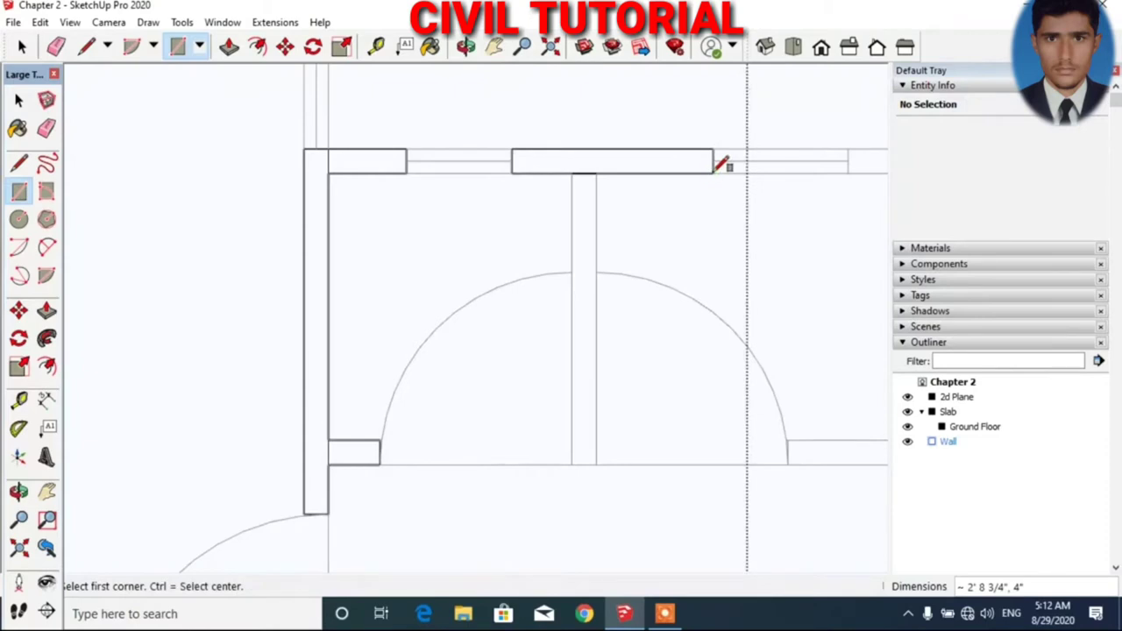
click(571, 173)
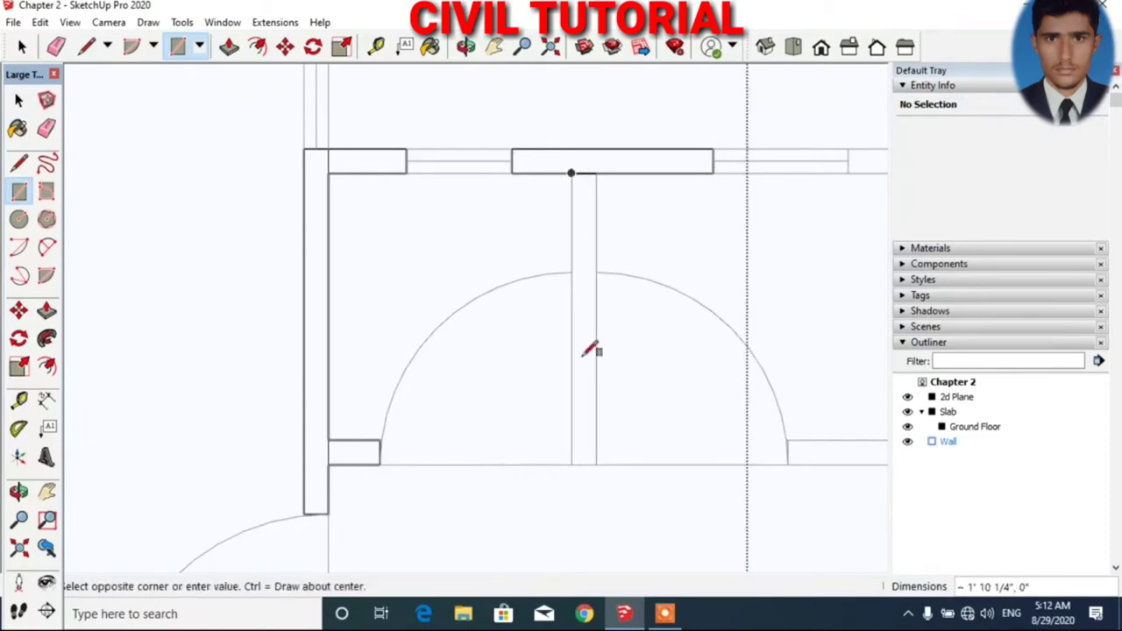
click(596, 465)
scroll(283, 220, down, 3)
shift+middle_drag(268, 221, 139, 237)
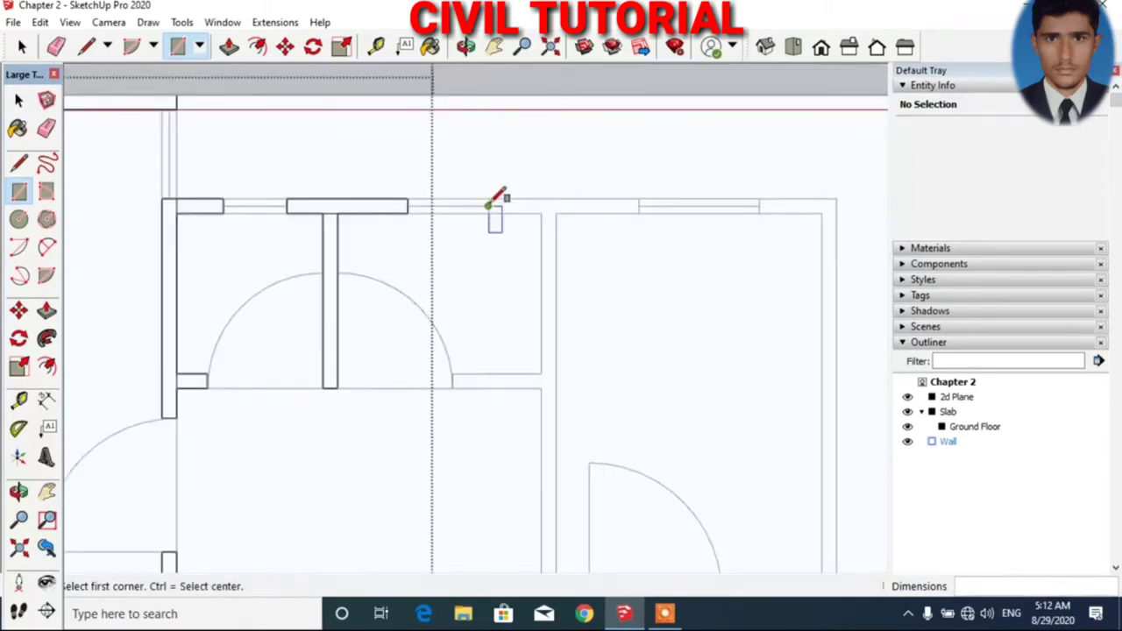
- Trace the next room's top wall, the vertical wall below it and short pieces beside the arc door
click(488, 201)
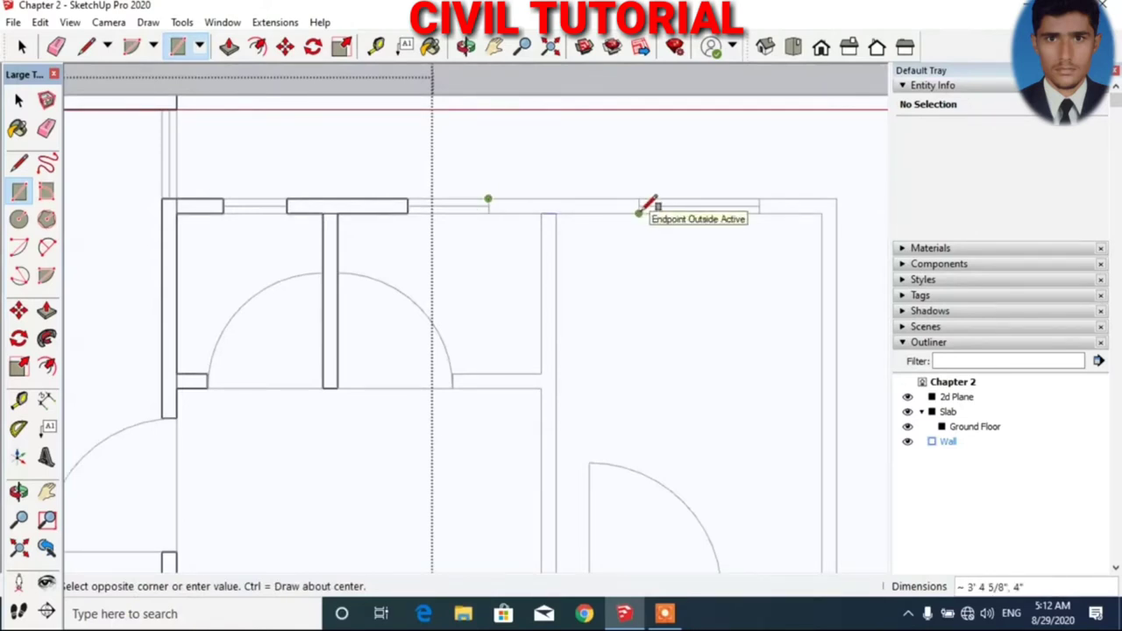
click(640, 212)
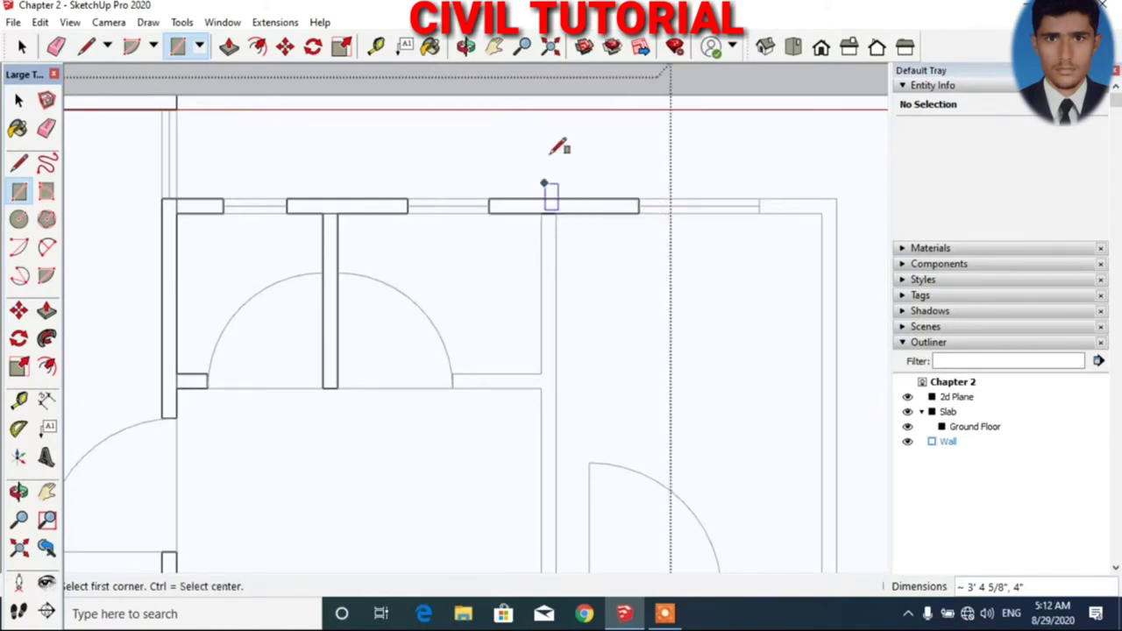
scroll(550, 146, down, 2)
click(543, 192)
click(554, 446)
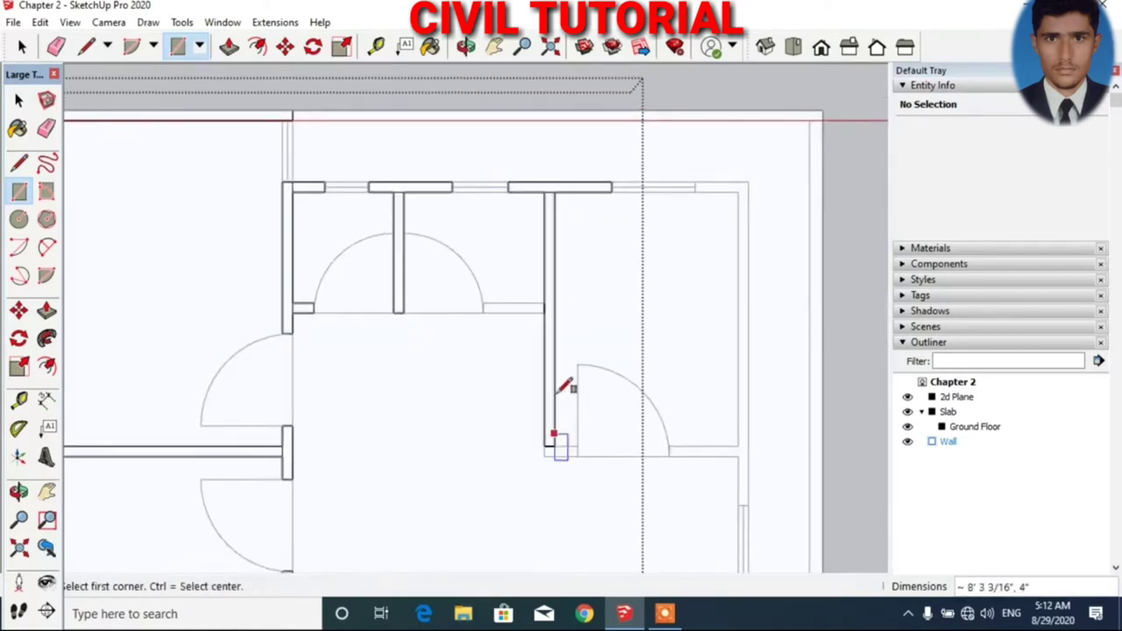
click(482, 304)
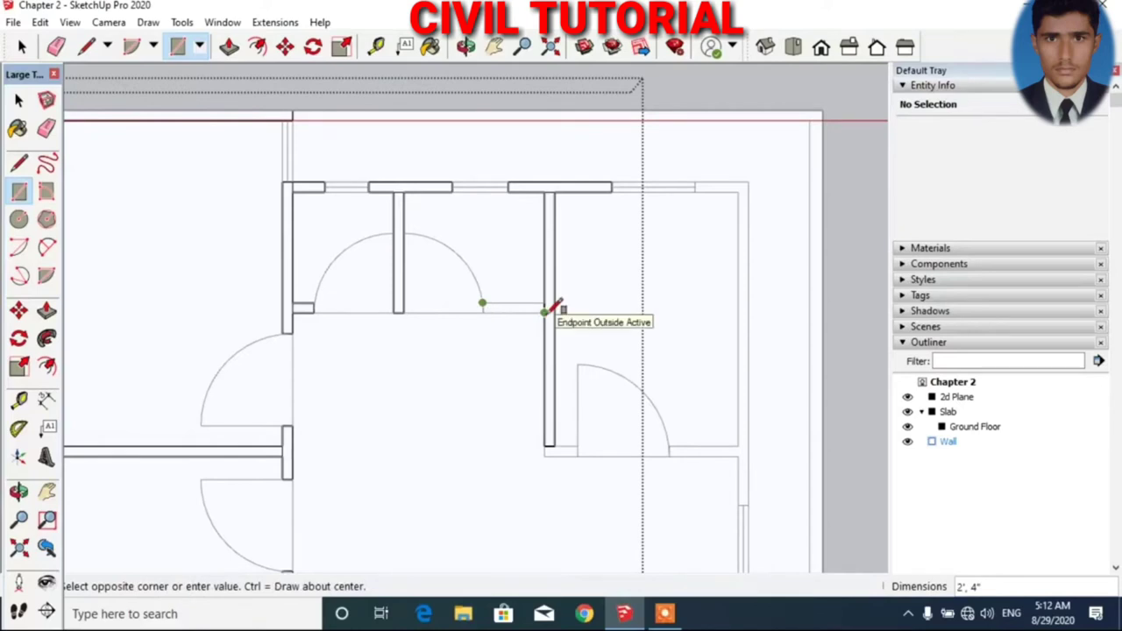
click(545, 312)
click(544, 447)
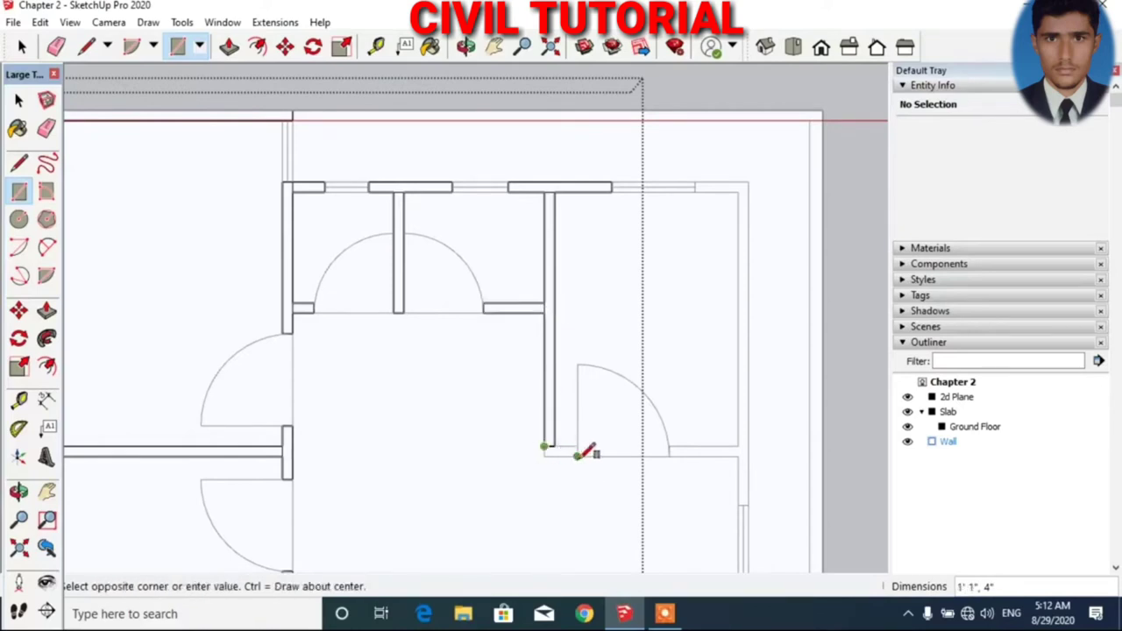
click(578, 456)
- Trace the wall piece right of the door and the right outer wall strip down the side
click(670, 446)
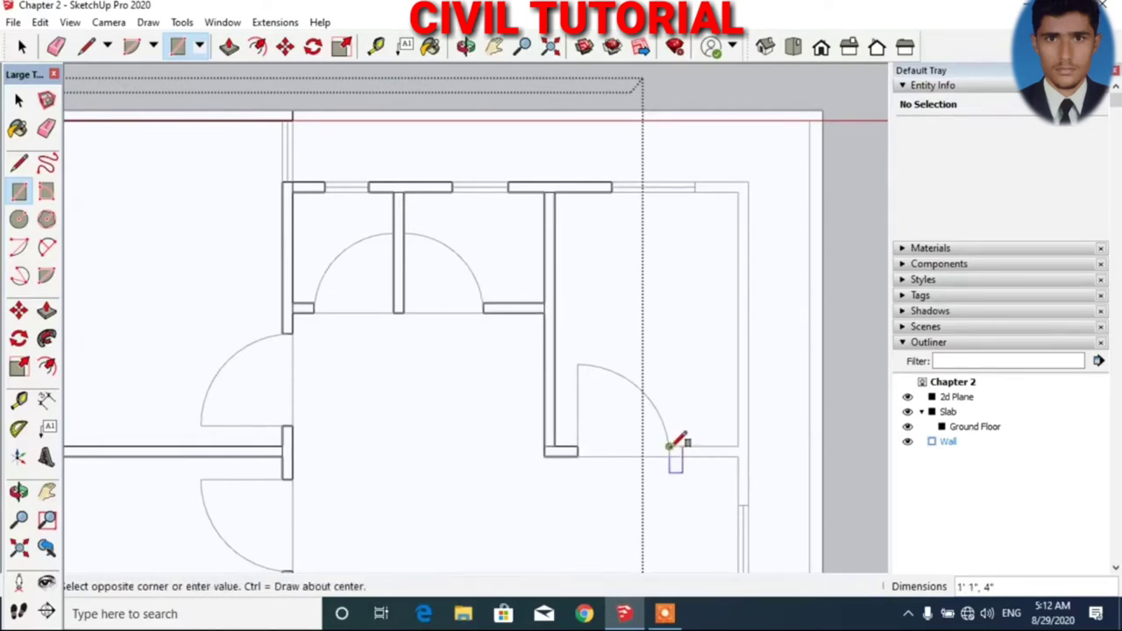
click(738, 456)
click(695, 184)
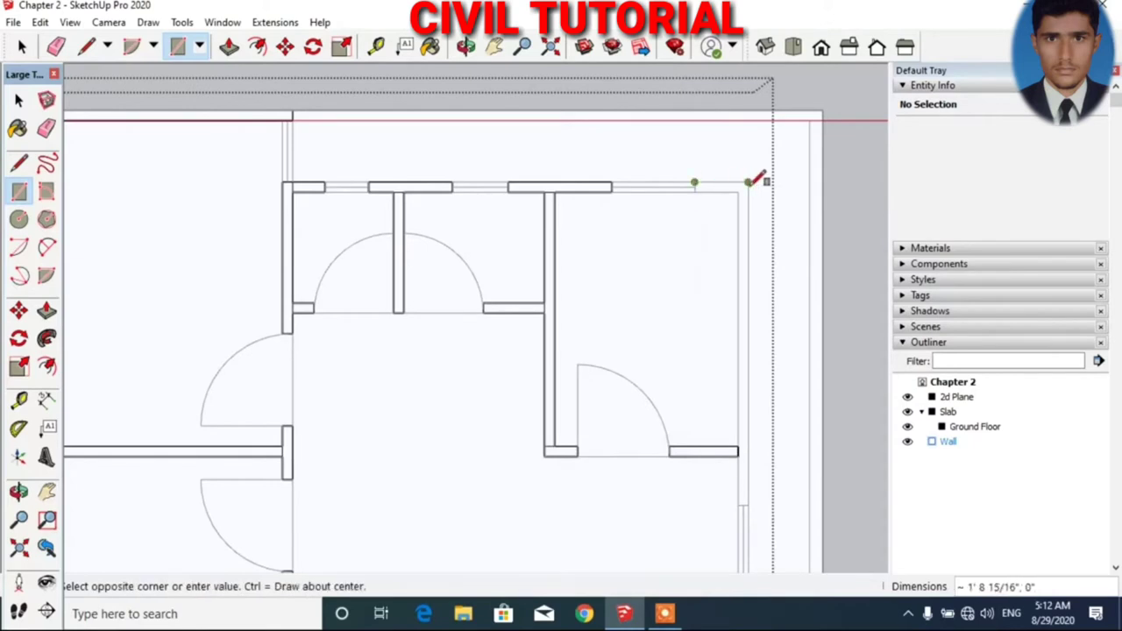
click(733, 167)
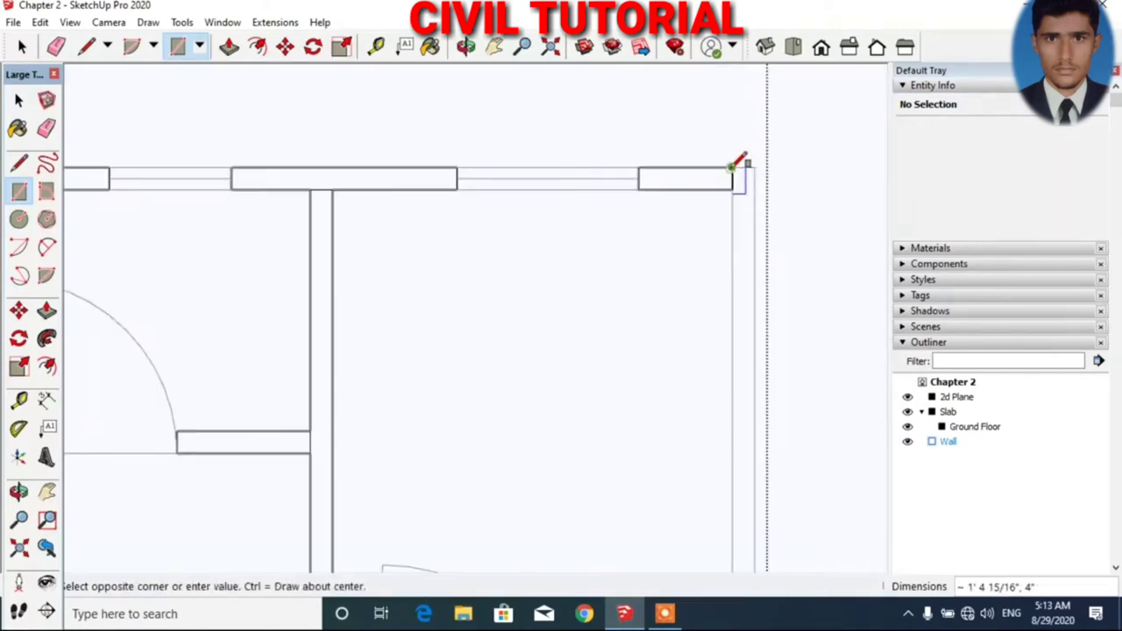
scroll(650, 302, down, 2)
scroll(647, 302, down, 3)
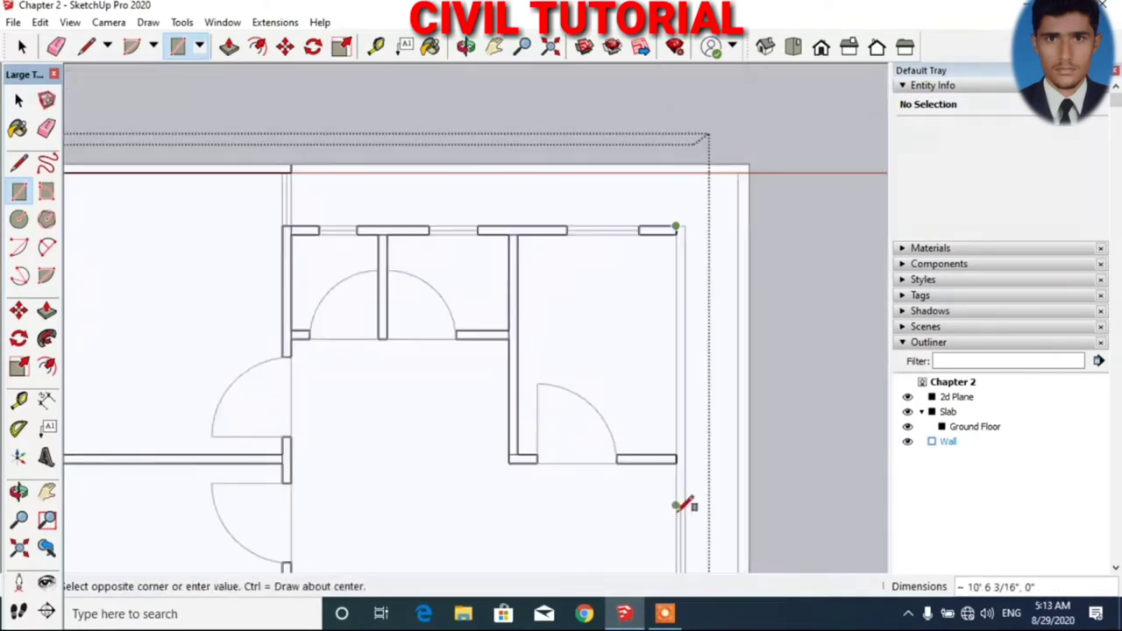
scroll(683, 507, up, 1)
scroll(683, 507, up, 2)
scroll(683, 507, up, 2)
click(684, 506)
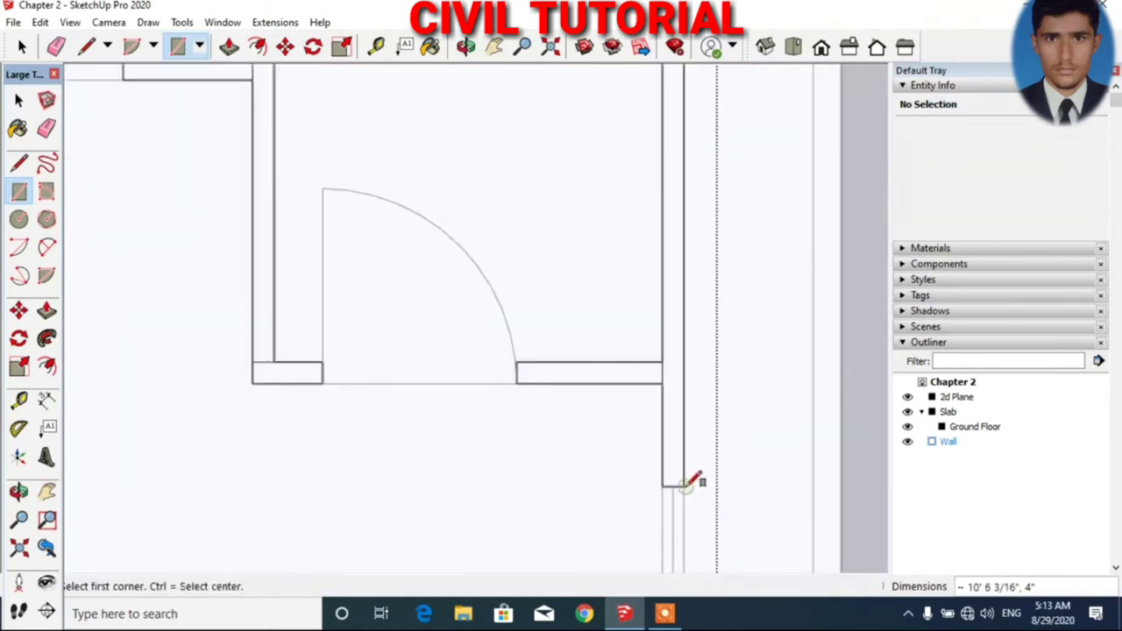
scroll(684, 368, down, 2)
- Cover the last wall sections, including the piece beside the lower-right door, then zoom out
click(683, 259)
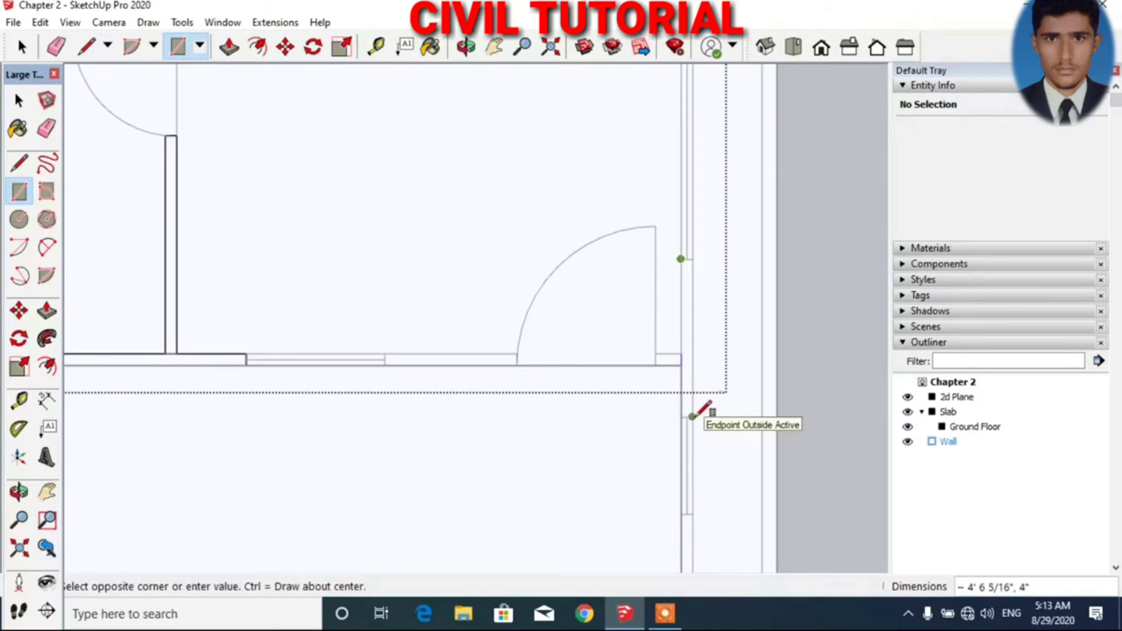
click(693, 416)
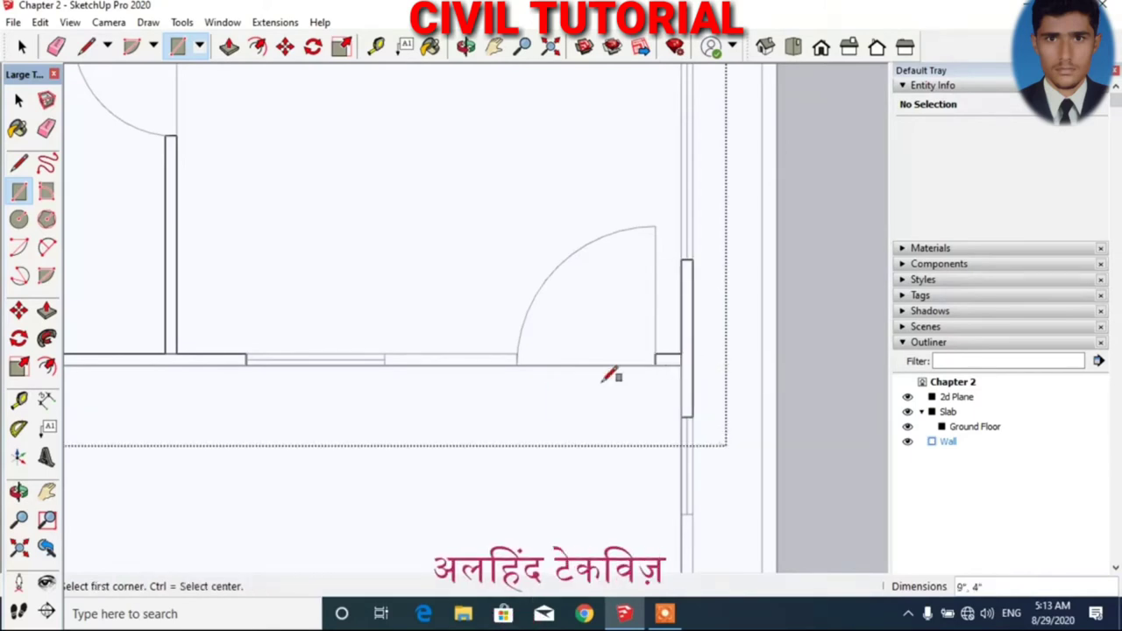
click(385, 355)
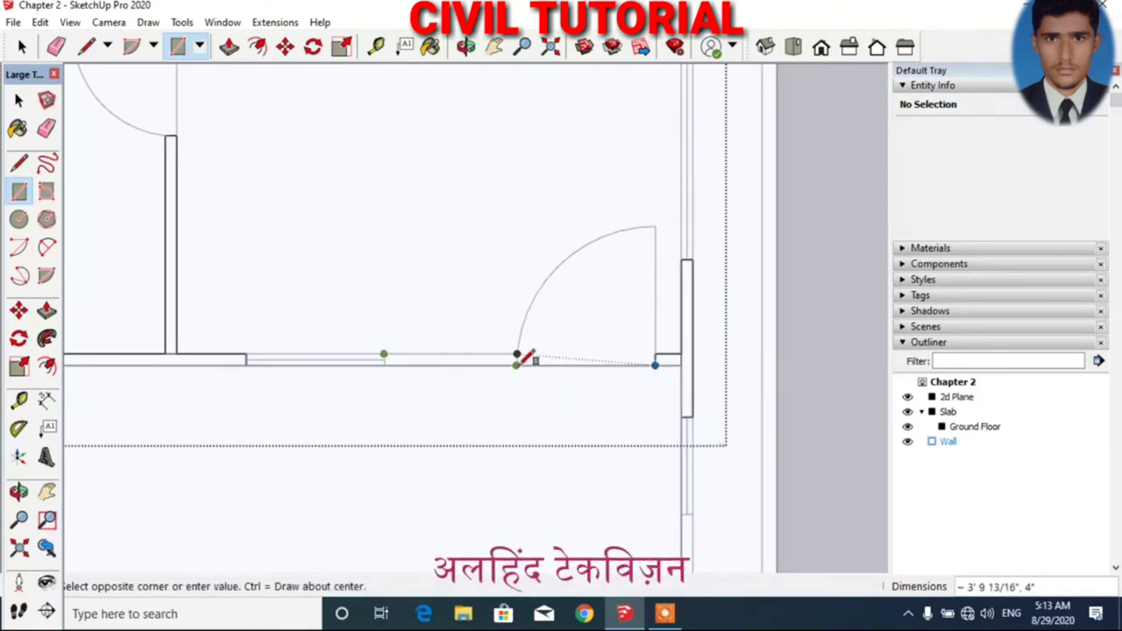
click(518, 358)
scroll(518, 357, down, 3)
scroll(734, 338, down, 2)
scroll(722, 388, down, 1)
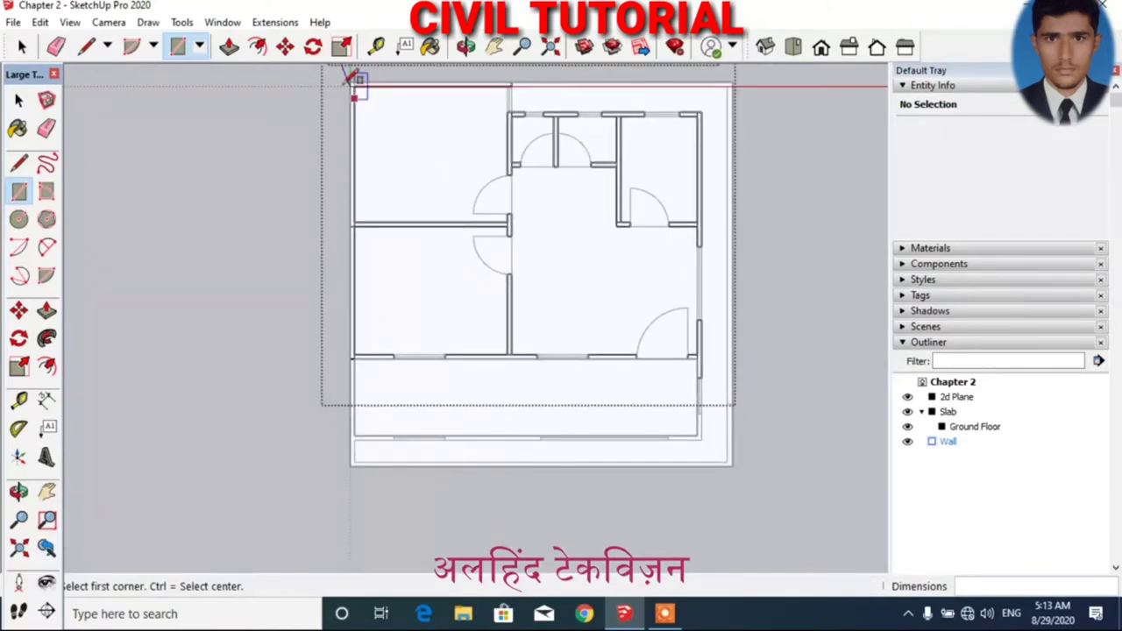
scroll(353, 79, up, 2)
scroll(355, 80, up, 2)
scroll(357, 85, up, 1)
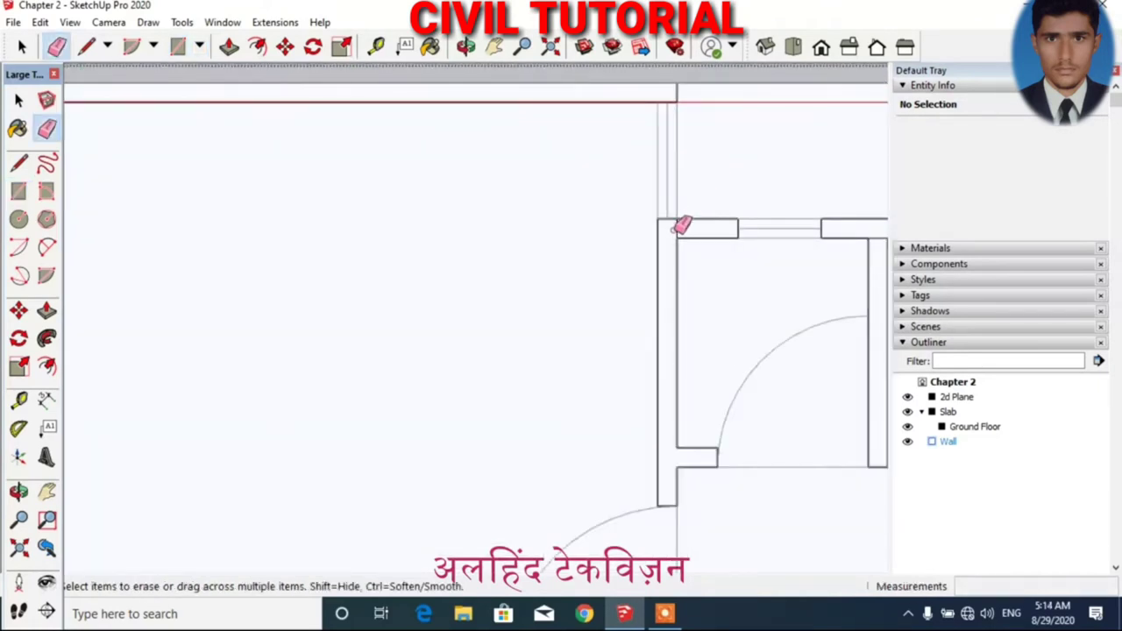
scroll(733, 291, up, 3)
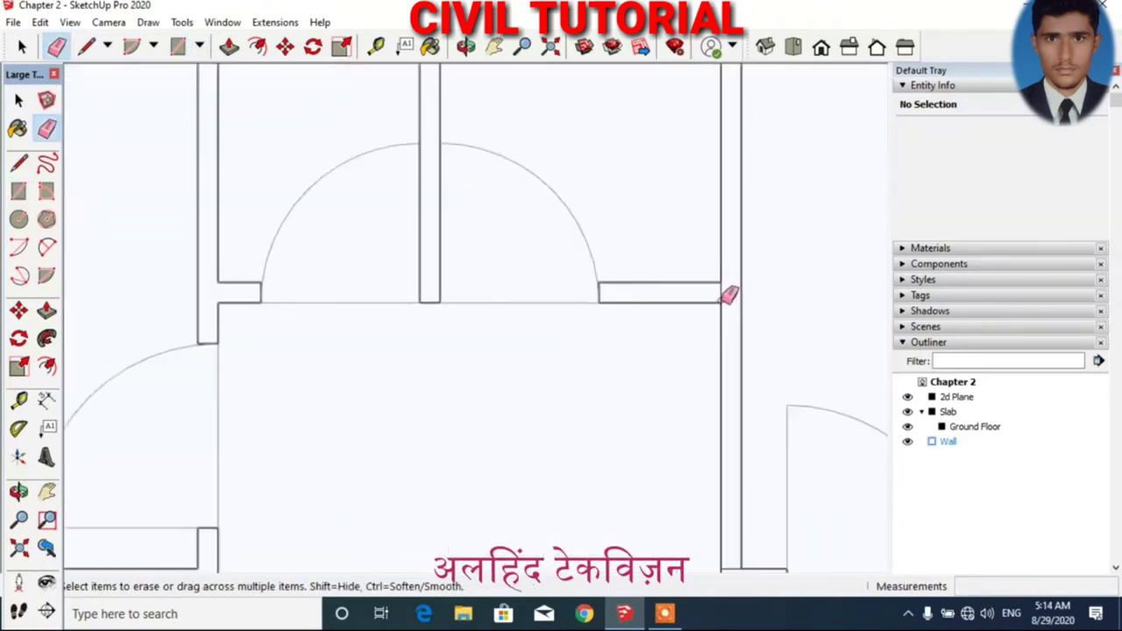
scroll(606, 245, down, 3)
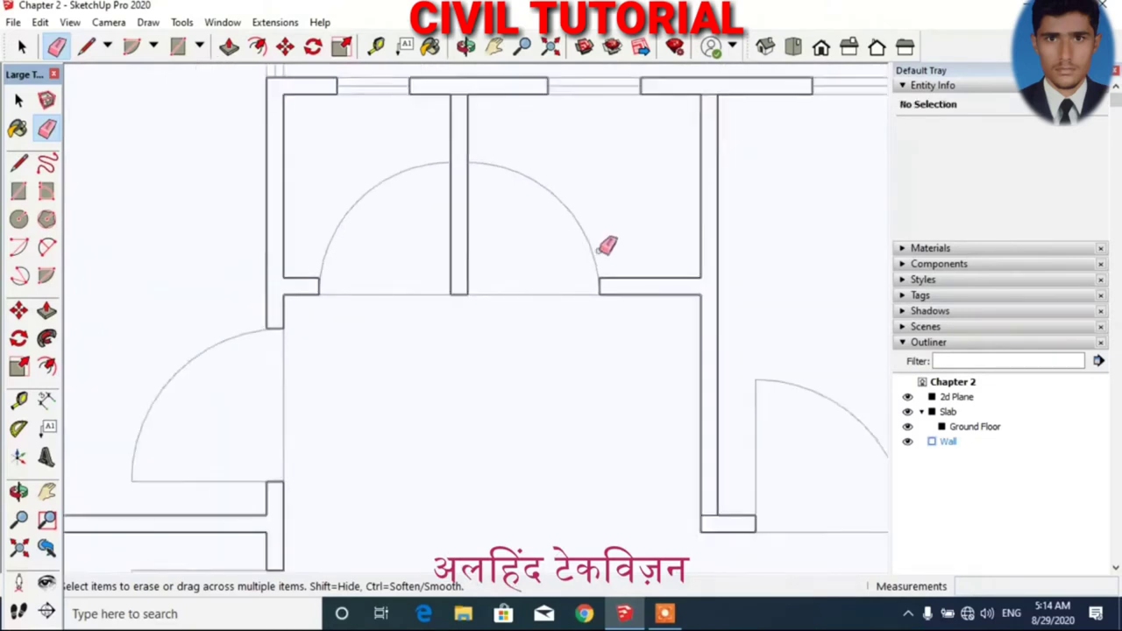
scroll(615, 299, down, 5)
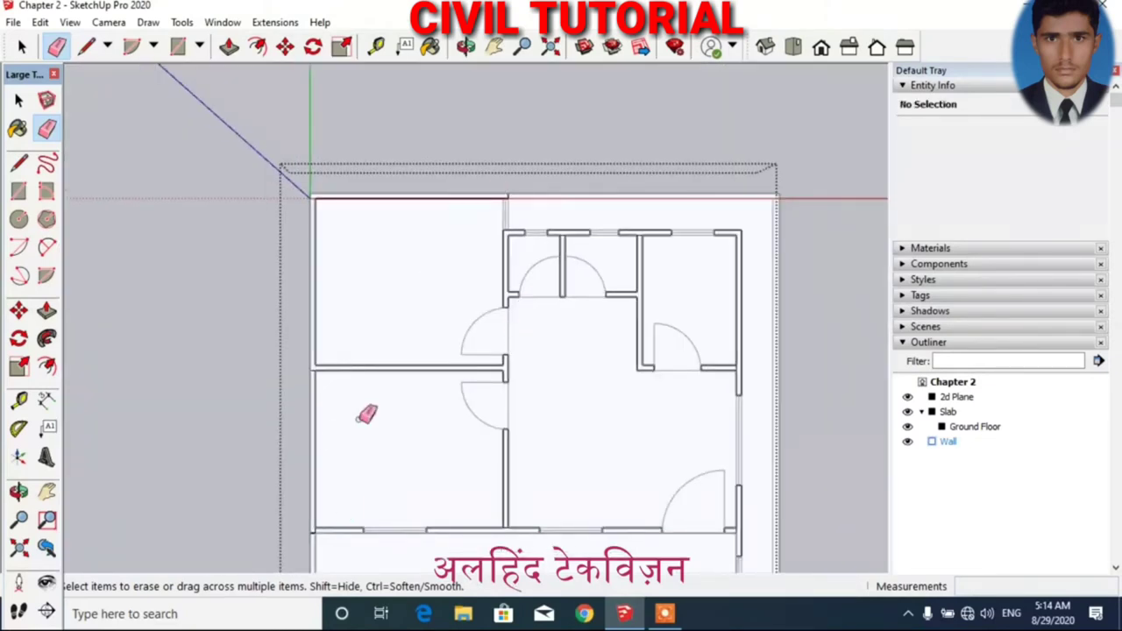
scroll(342, 391, up, 3)
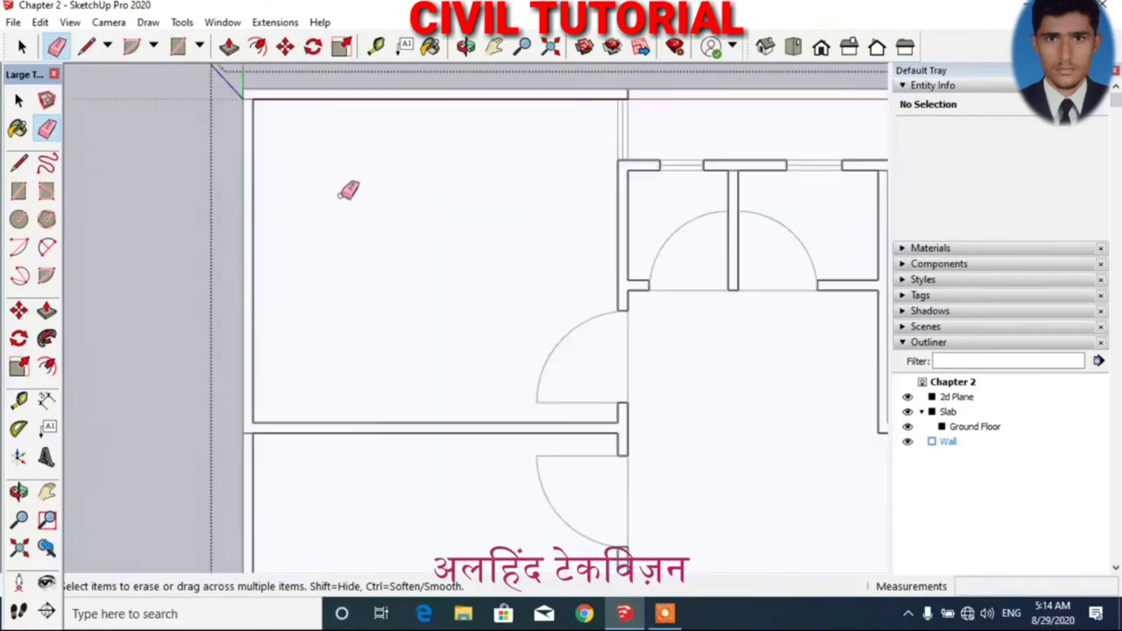
- Push/pull the first wall outline face up to 10'
key(p)
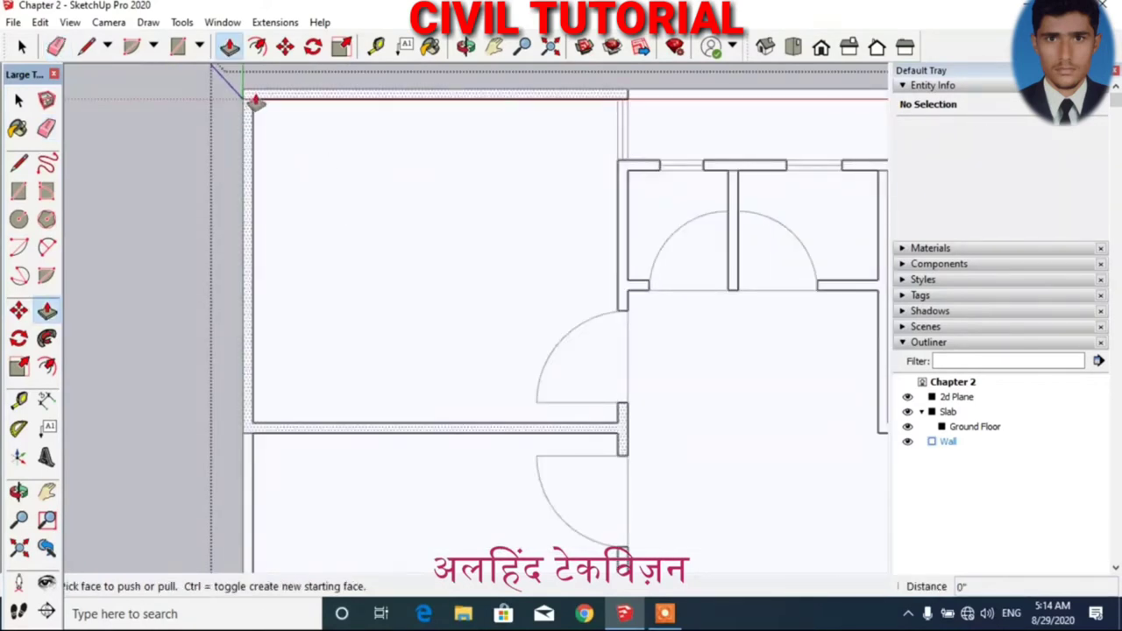
drag(252, 103, 212, 114)
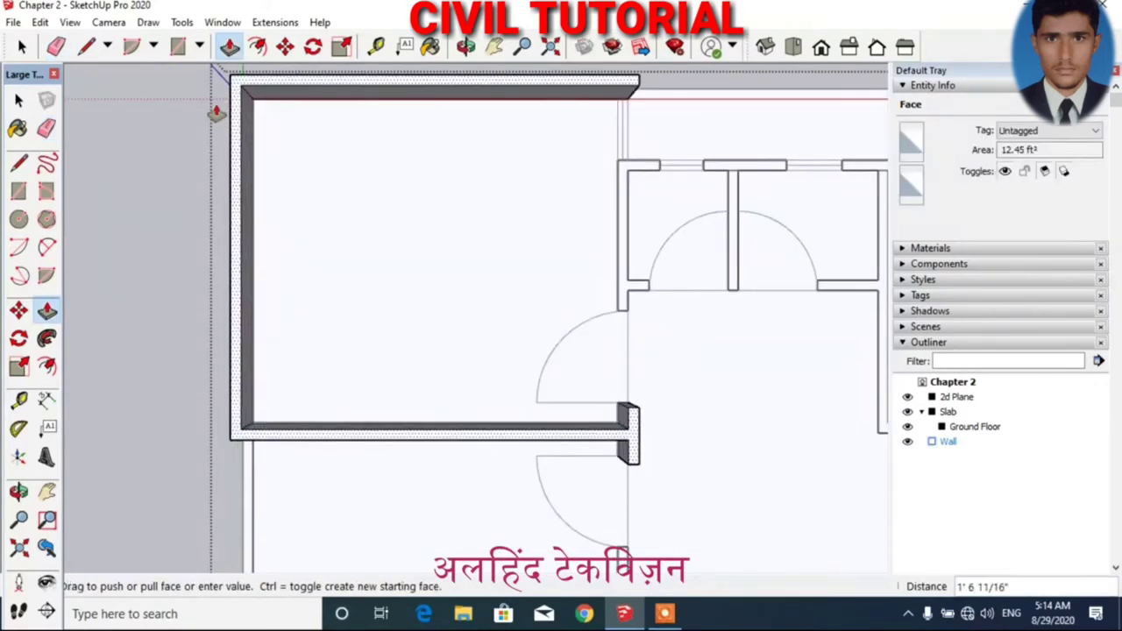
text(10)
key(Return)
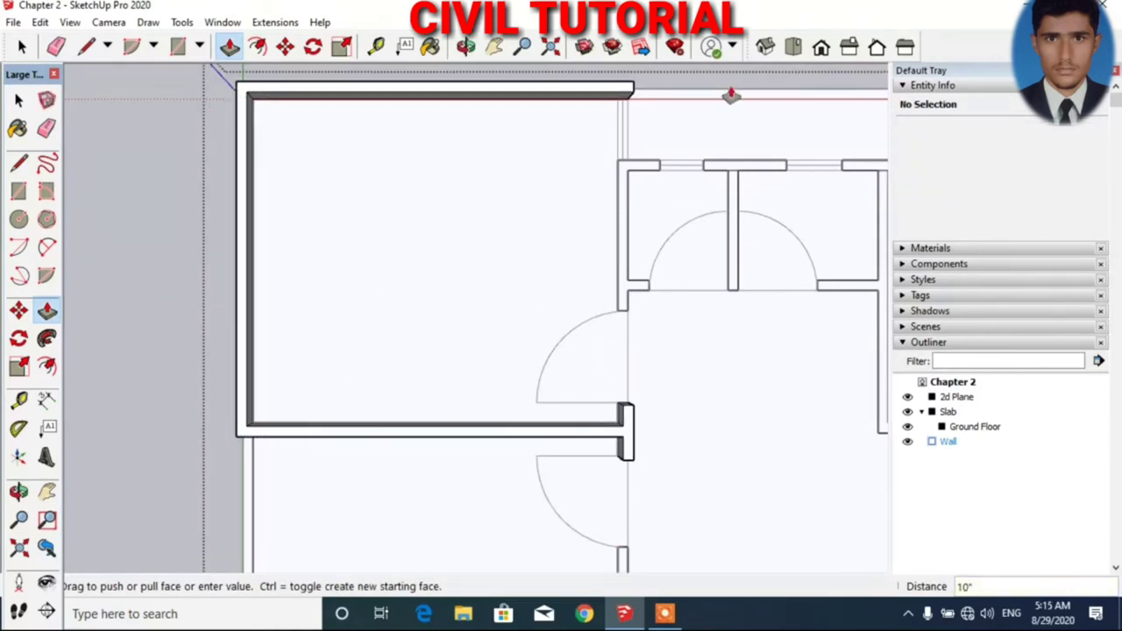
- Switch to an isometric view and raise the small wall strip face
click(766, 47)
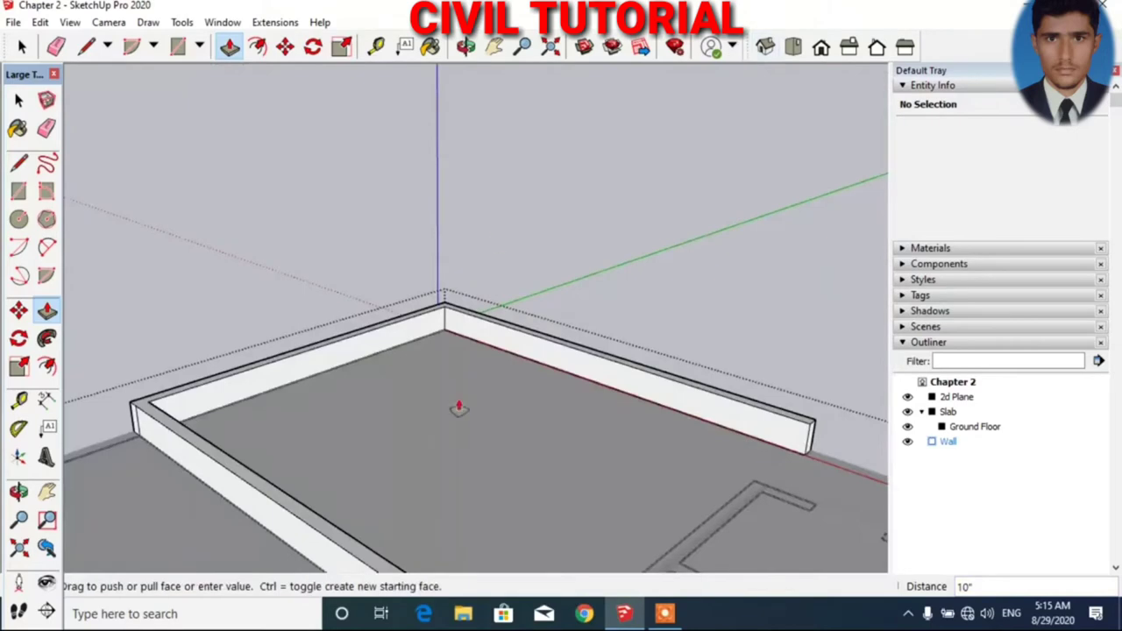
middle_drag(459, 408, 423, 402)
mouse_move(431, 269)
middle_down()
mouse_move(401, 218)
mouse_move(433, 238)
mouse_move(424, 226)
middle_up()
scroll(643, 320, up, 2)
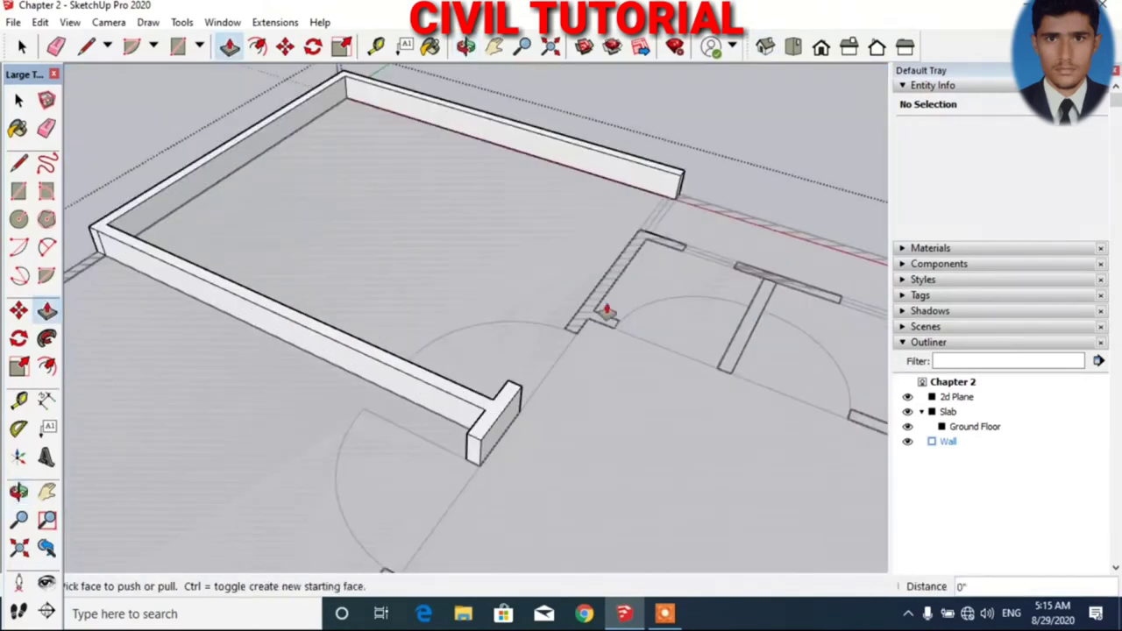
click(585, 322)
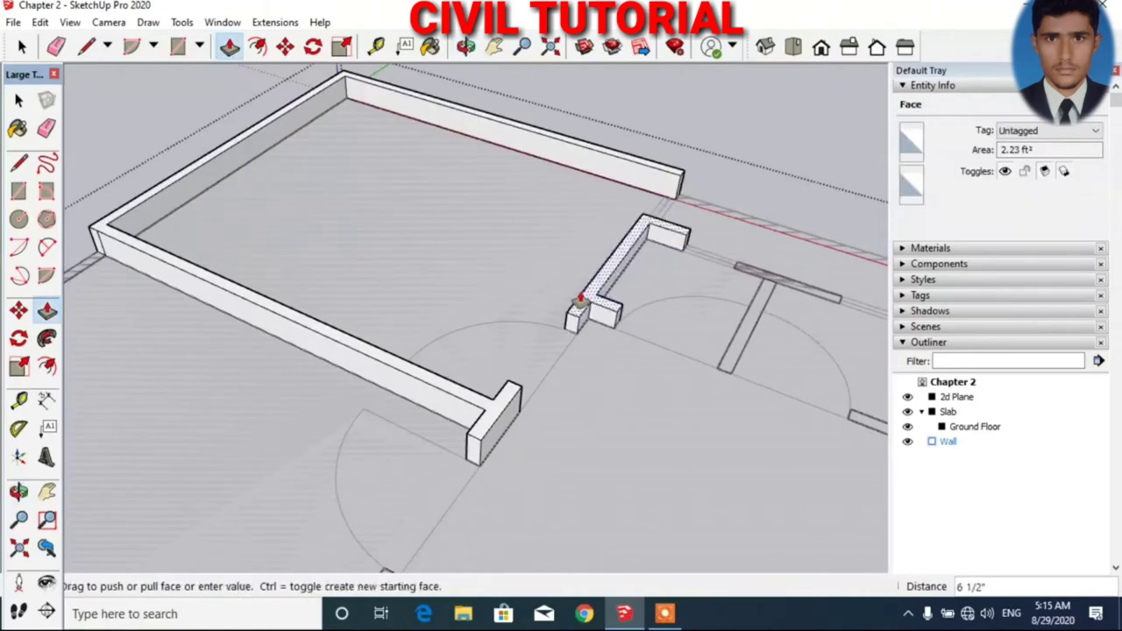
text(10')
key(Return)
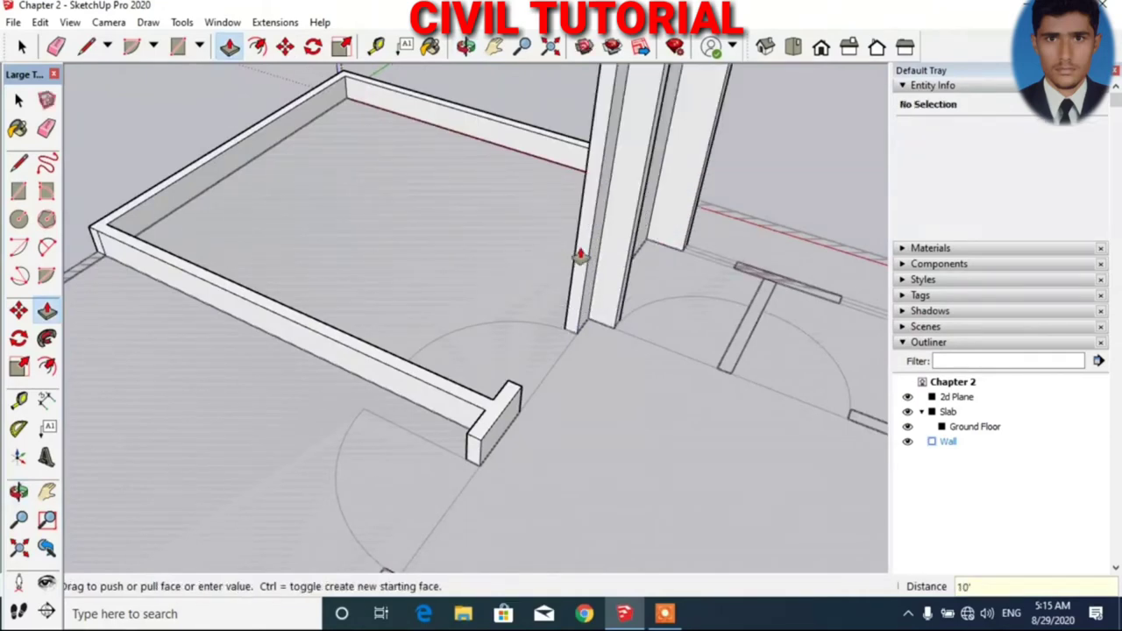
- Pull the low wall's top face up to full wall height
scroll(552, 371, down, 3)
scroll(531, 434, down, 3)
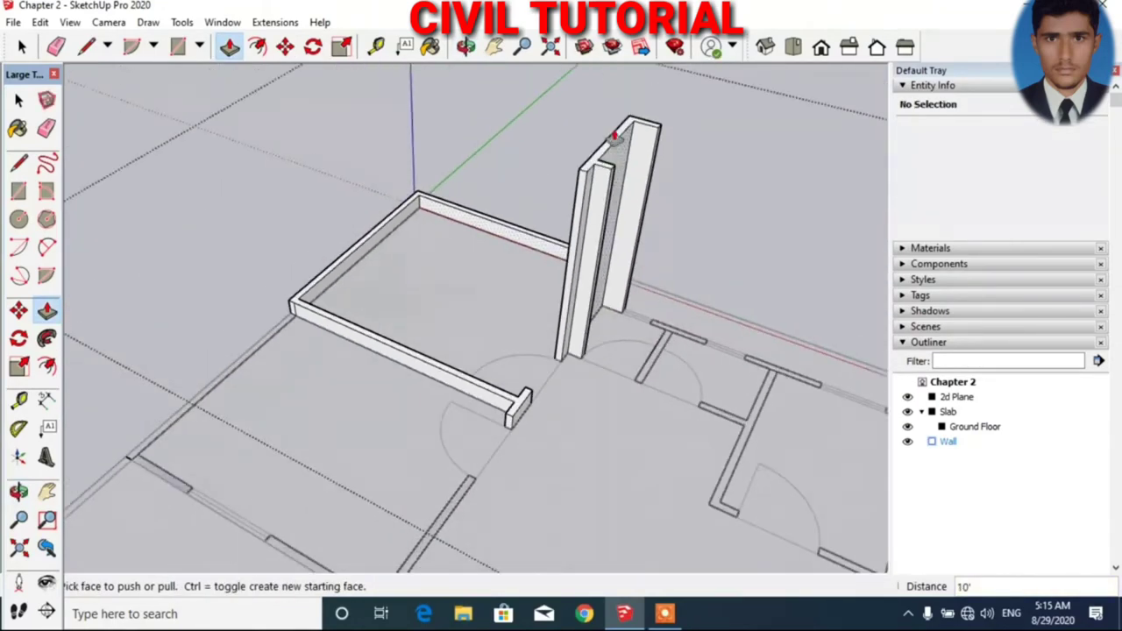
scroll(600, 122, up, 1)
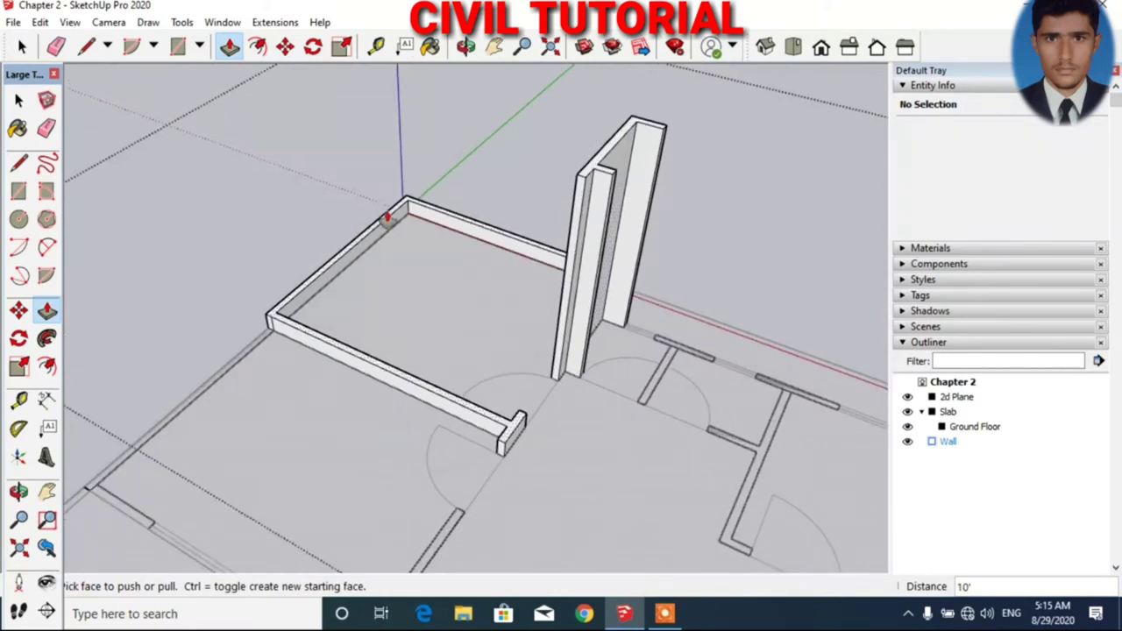
click(530, 249)
click(526, 246)
click(517, 424)
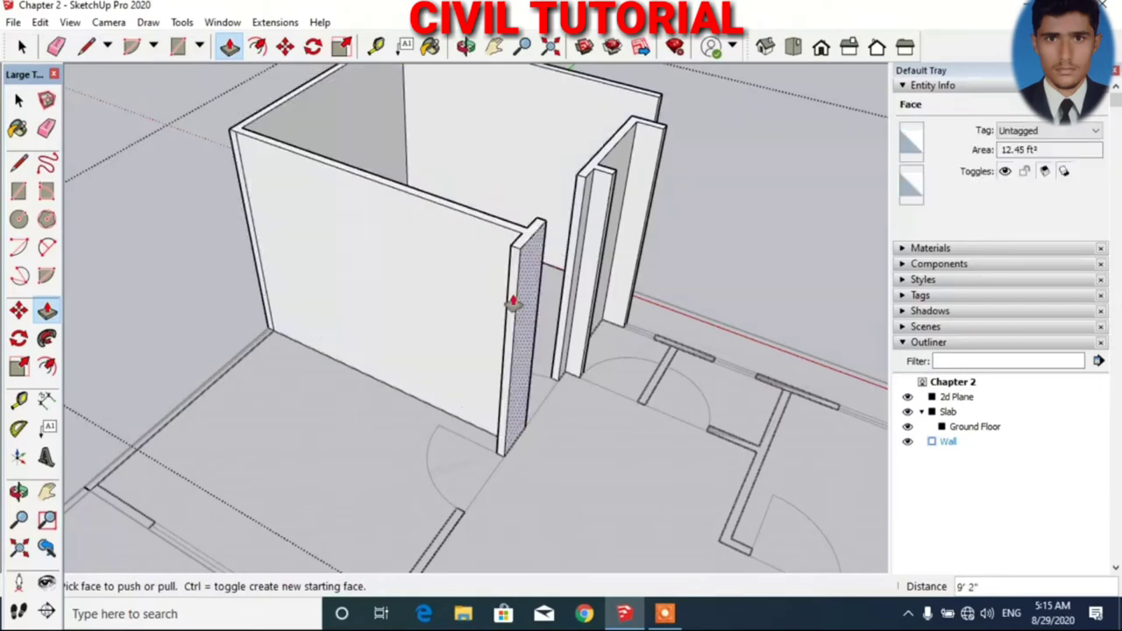
middle_drag(508, 294, 447, 482)
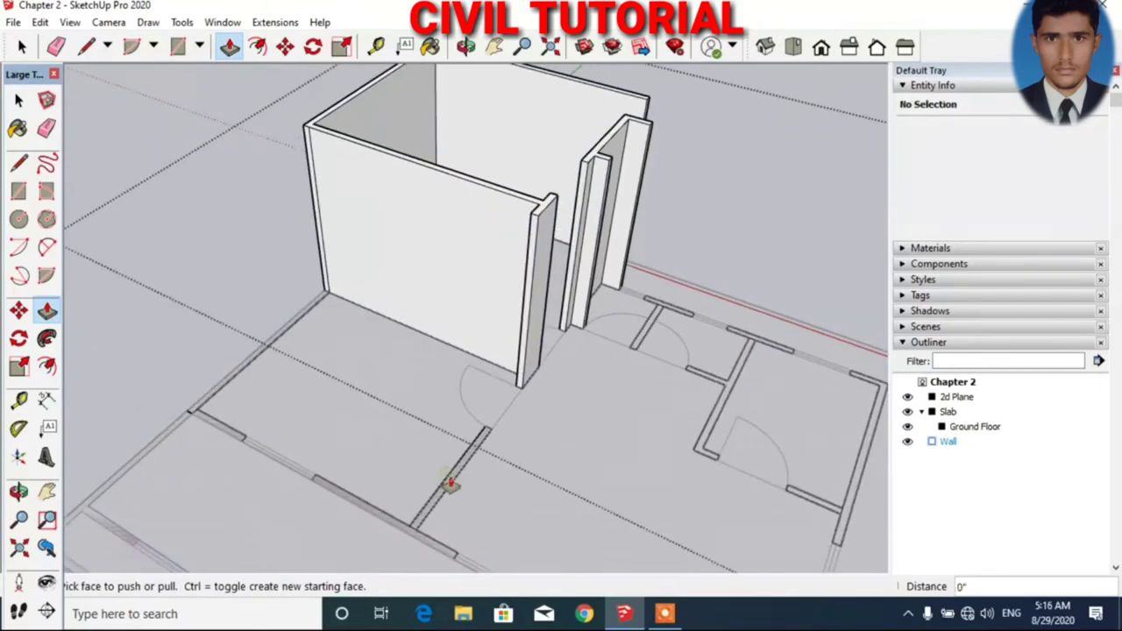
scroll(462, 453, up, 3)
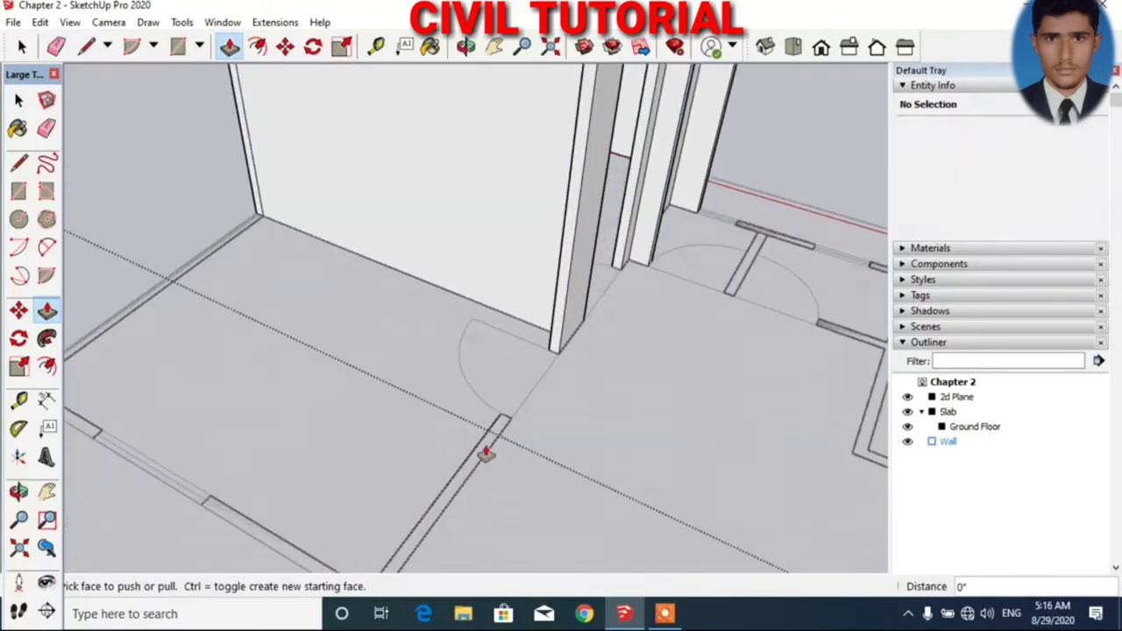
- Raise the door-side stub, the floor strip and the right strip to the 10' wall top
click(489, 453)
click(566, 148)
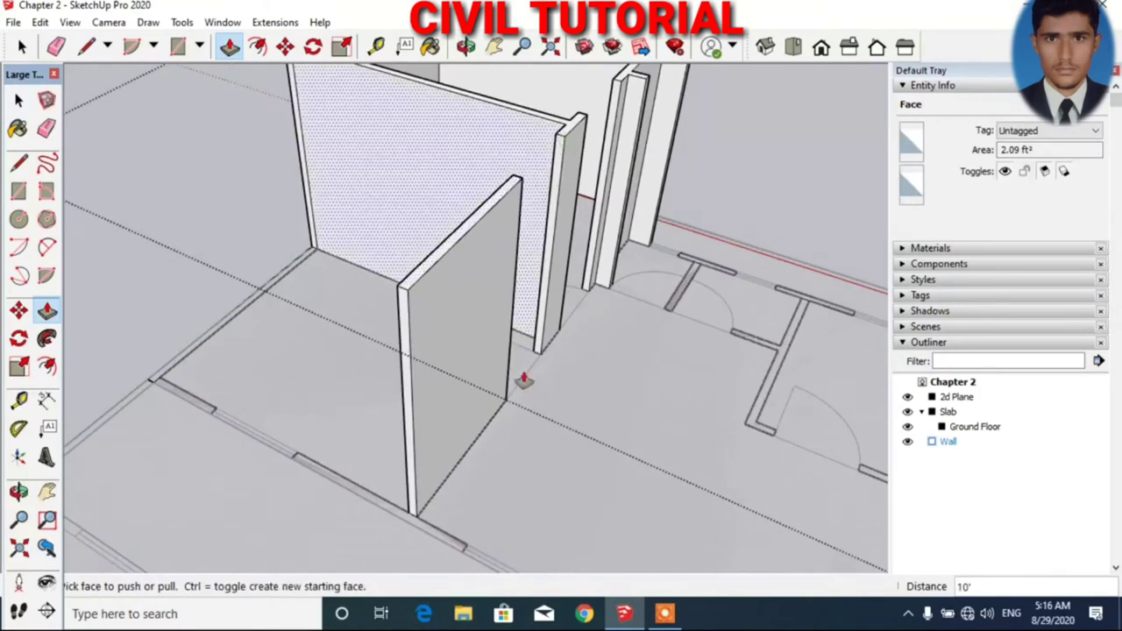
double_click(427, 532)
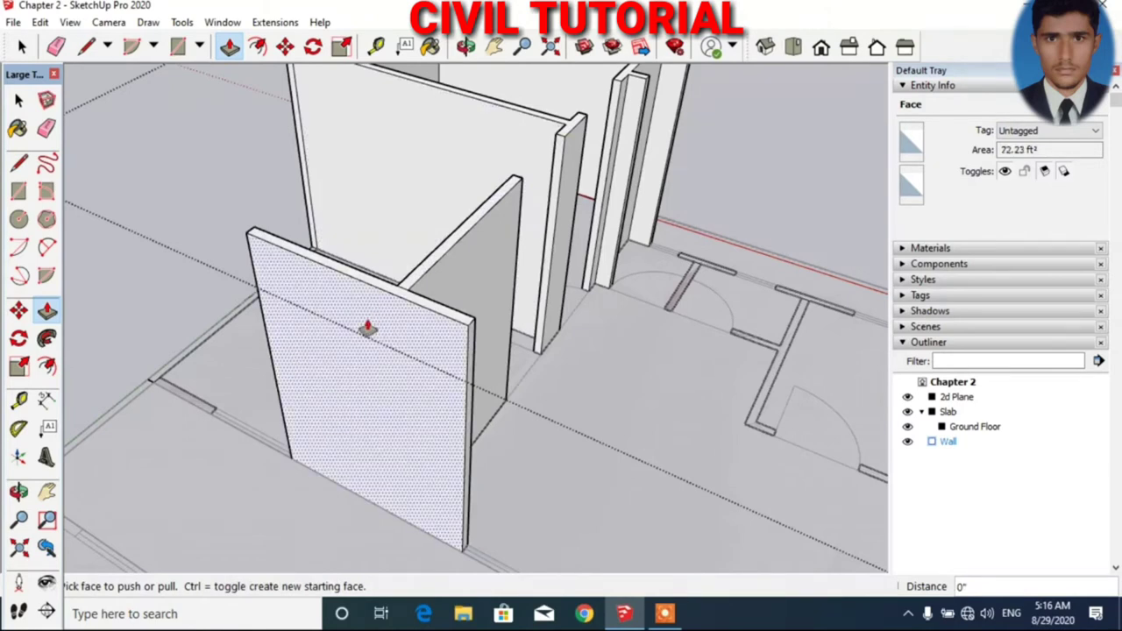
click(781, 348)
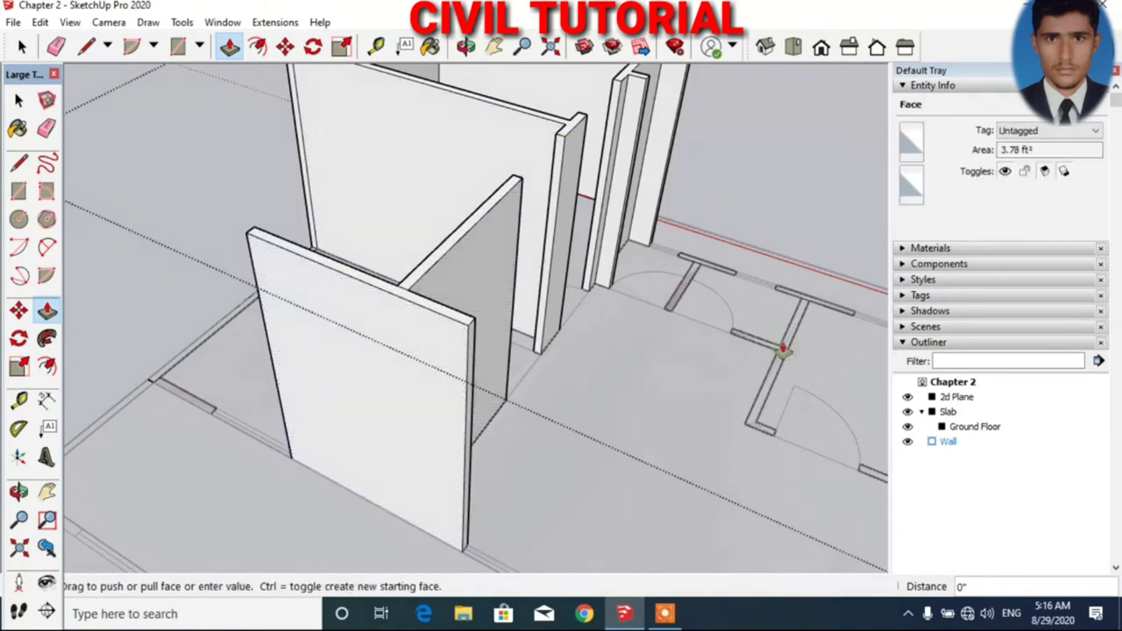
text(10')
click(567, 140)
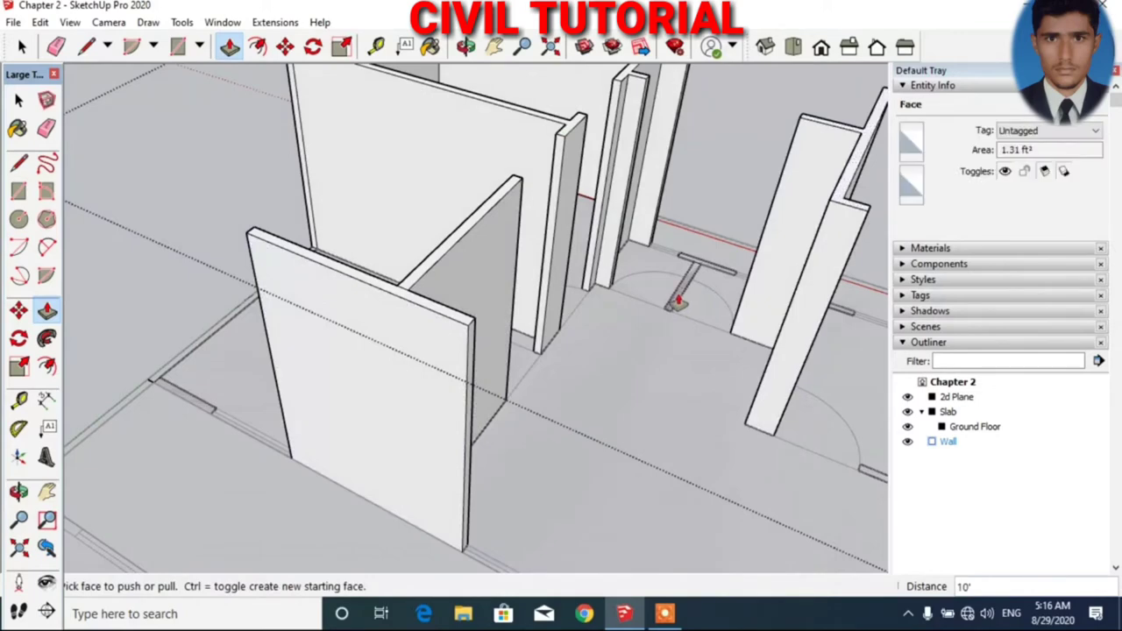
- Push the small face -10' and raise the left and next floor strips to full height
click(677, 302)
text(-10)
key(Return)
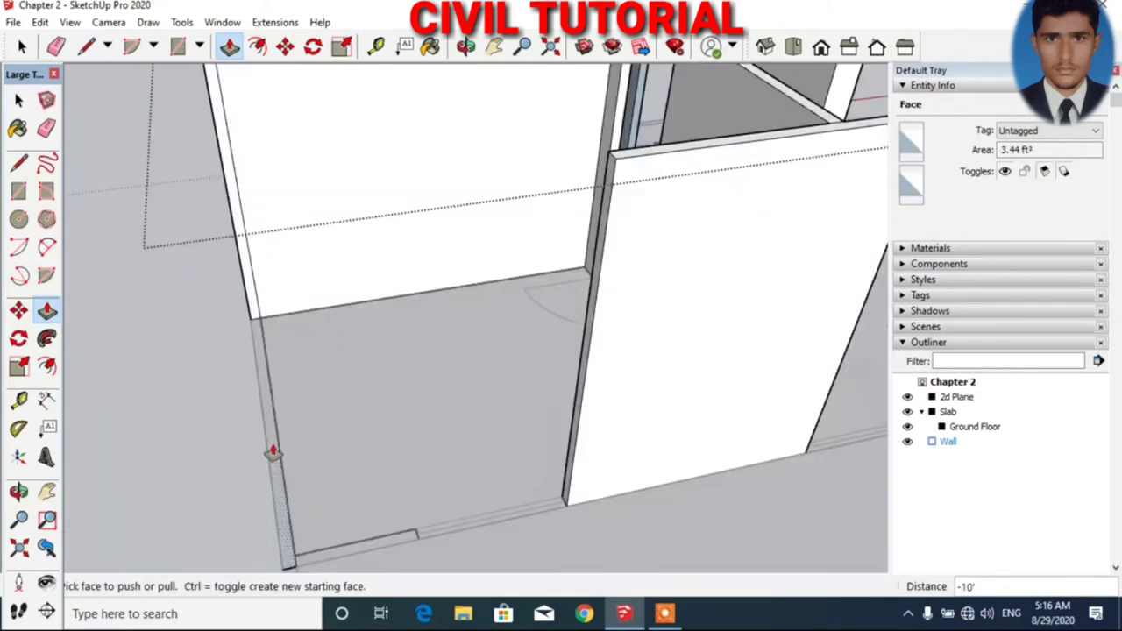
double_click(272, 453)
double_click(371, 538)
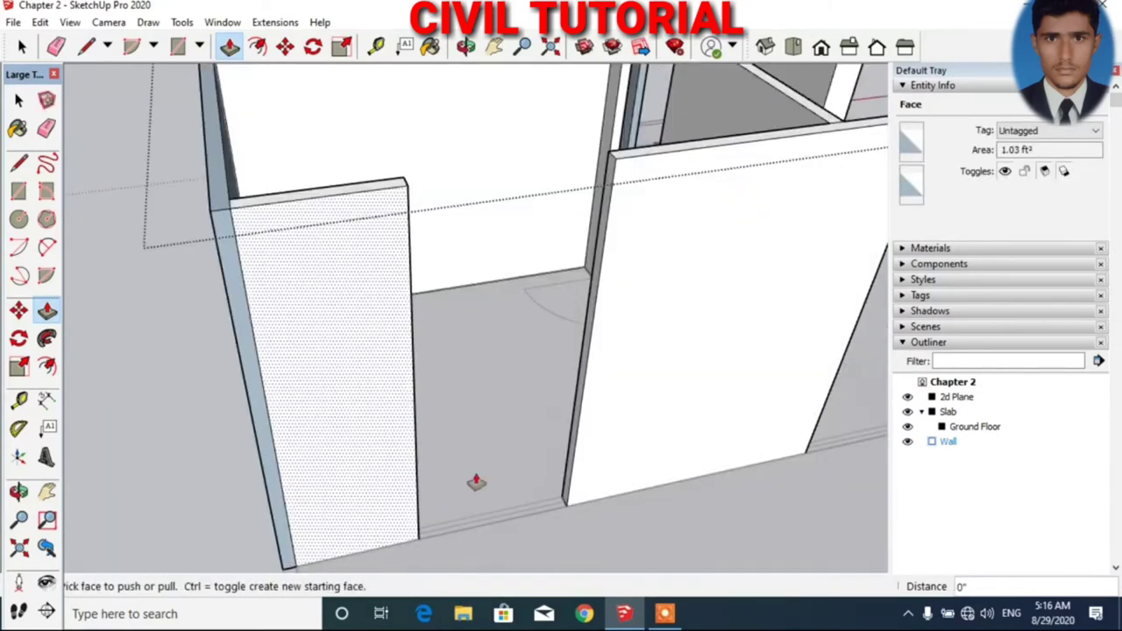
mouse_move(476, 482)
middle_down()
mouse_move(441, 344)
mouse_move(408, 406)
mouse_move(321, 325)
mouse_move(359, 395)
middle_up()
scroll(429, 449, up, 5)
scroll(429, 449, down, 2)
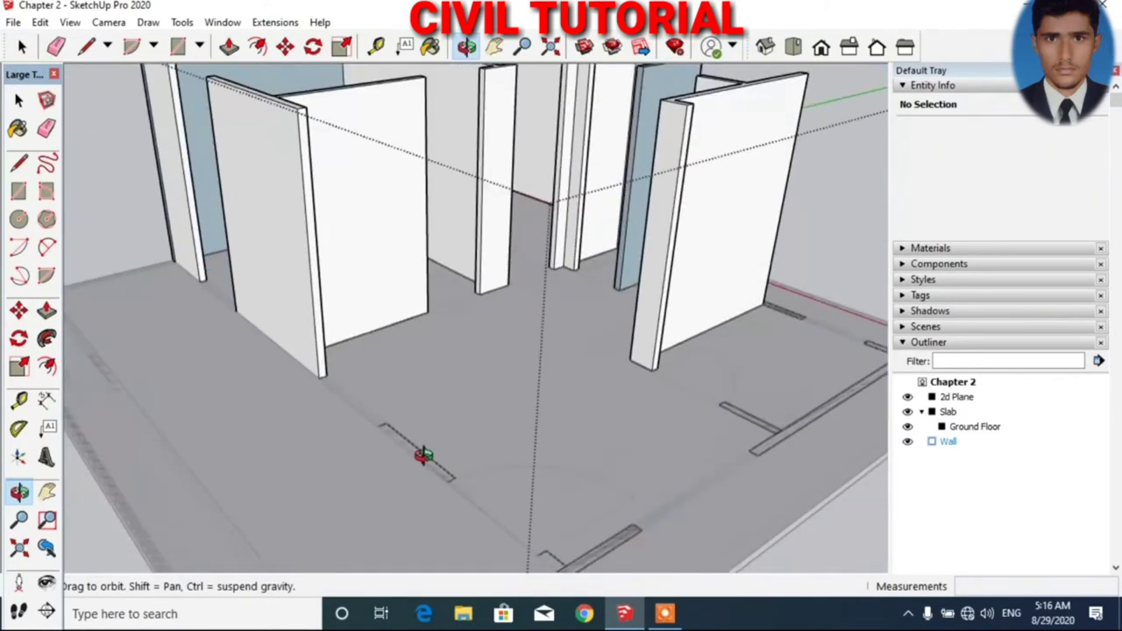
- Pull the remaining floor rectangles up into 10' wall panels
key(p)
drag(422, 455, 251, 98)
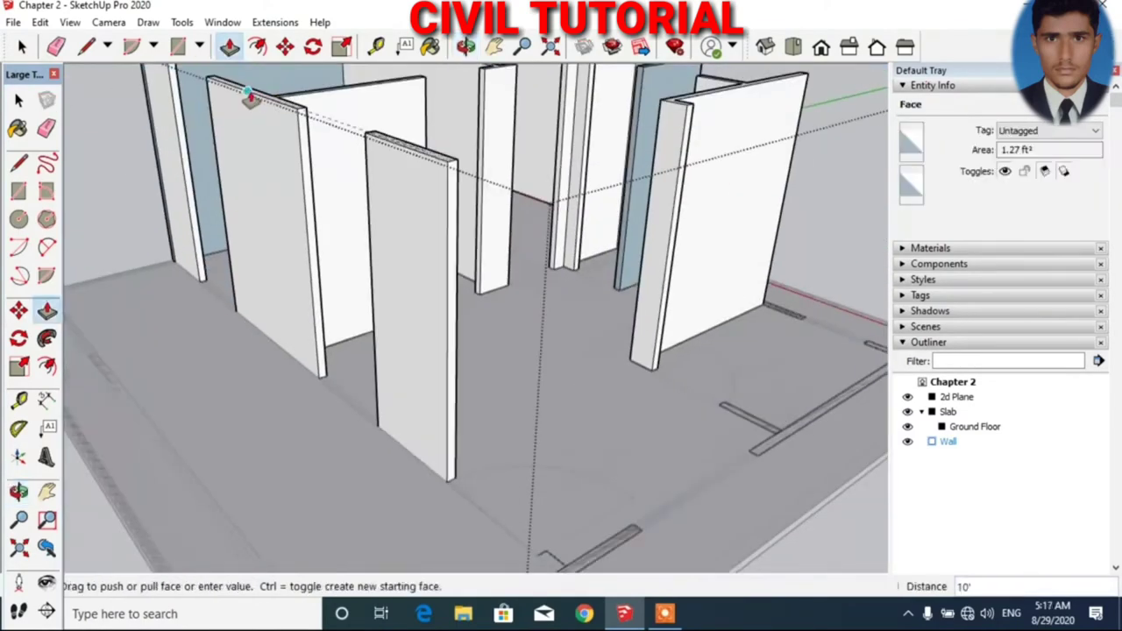
click(247, 96)
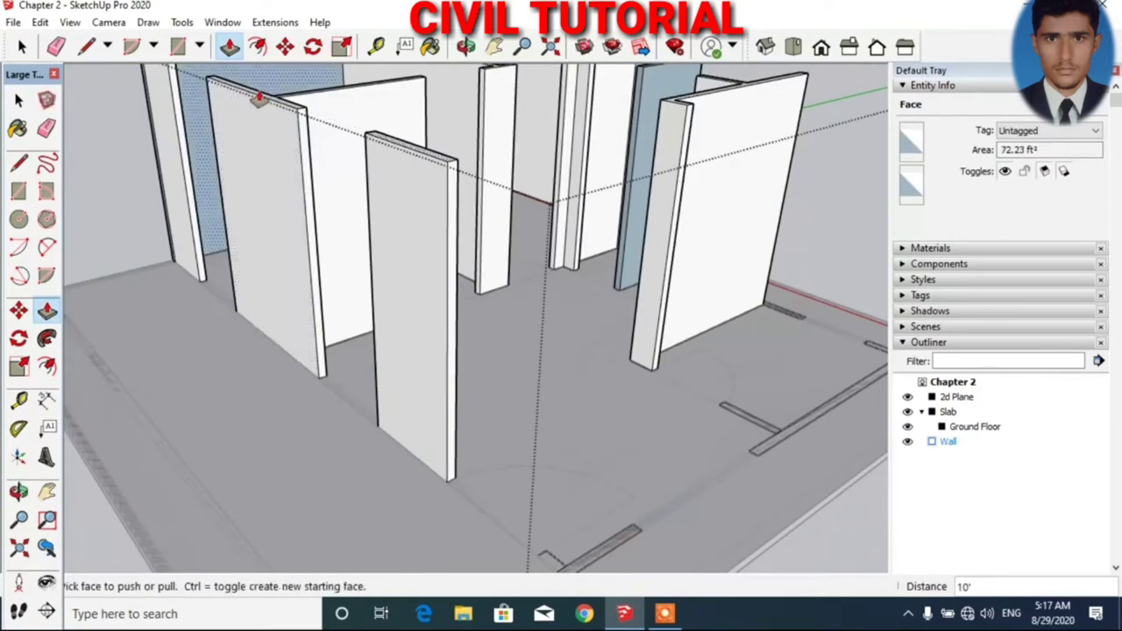
mouse_move(626, 534)
mouse_down()
mouse_move(651, 430)
mouse_move(444, 181)
mouse_up()
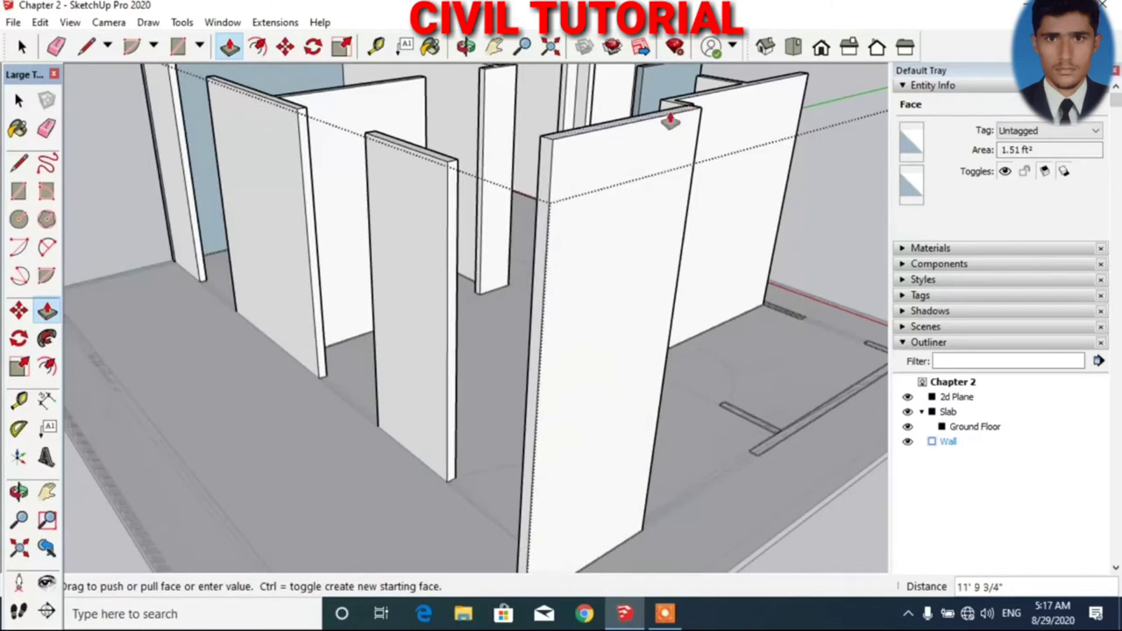
text(10)
key(Return)
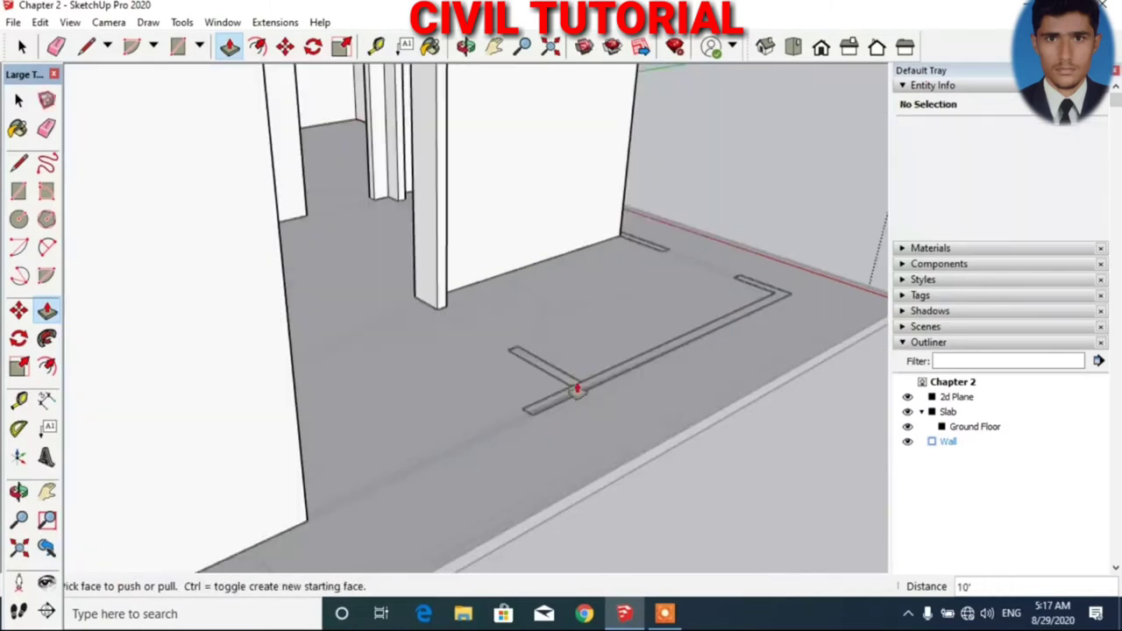
drag(577, 390, 356, 169)
- Raise the small floor face and the thin floor strip to full wall height
scroll(570, 376, down, 3)
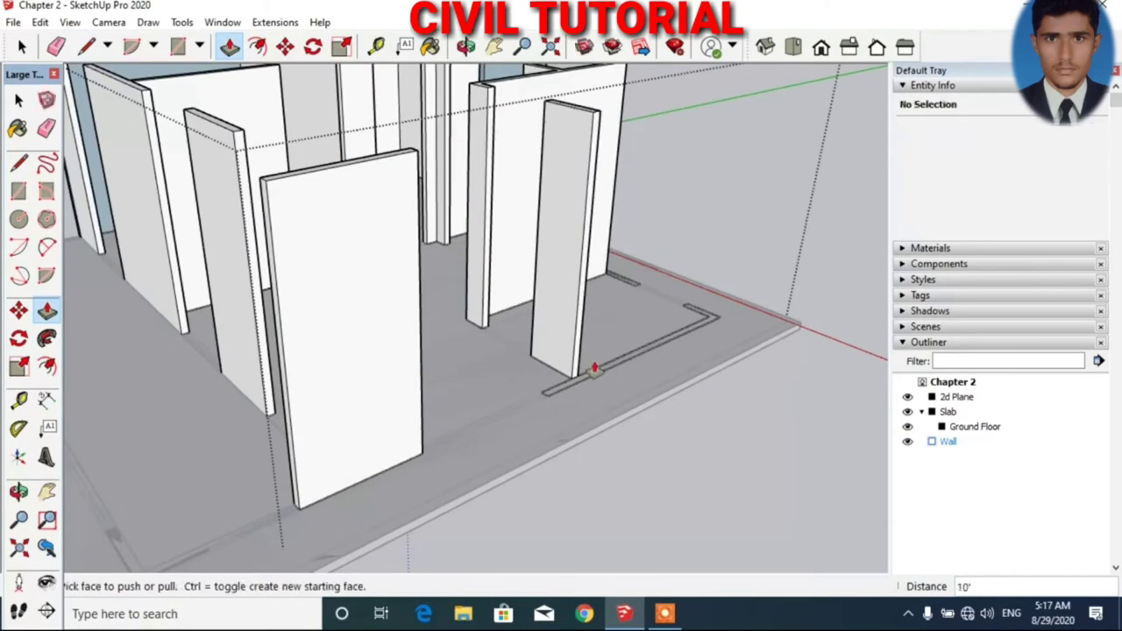
scroll(593, 368, up, 3)
scroll(593, 372, up, 2)
middle_drag(594, 373, 508, 399)
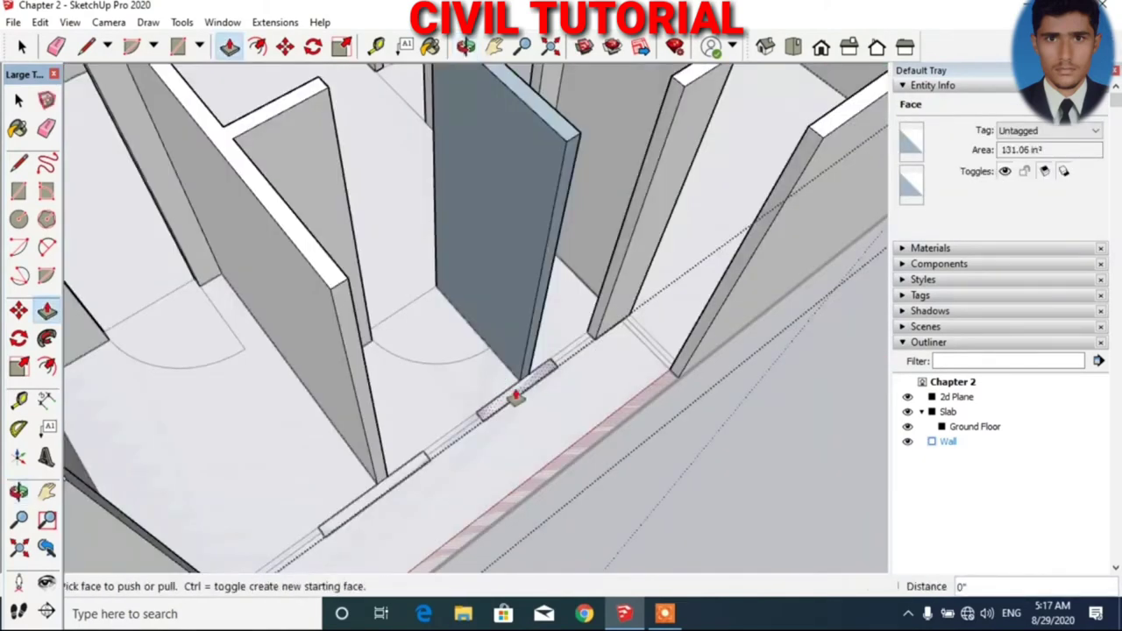
double_click(516, 397)
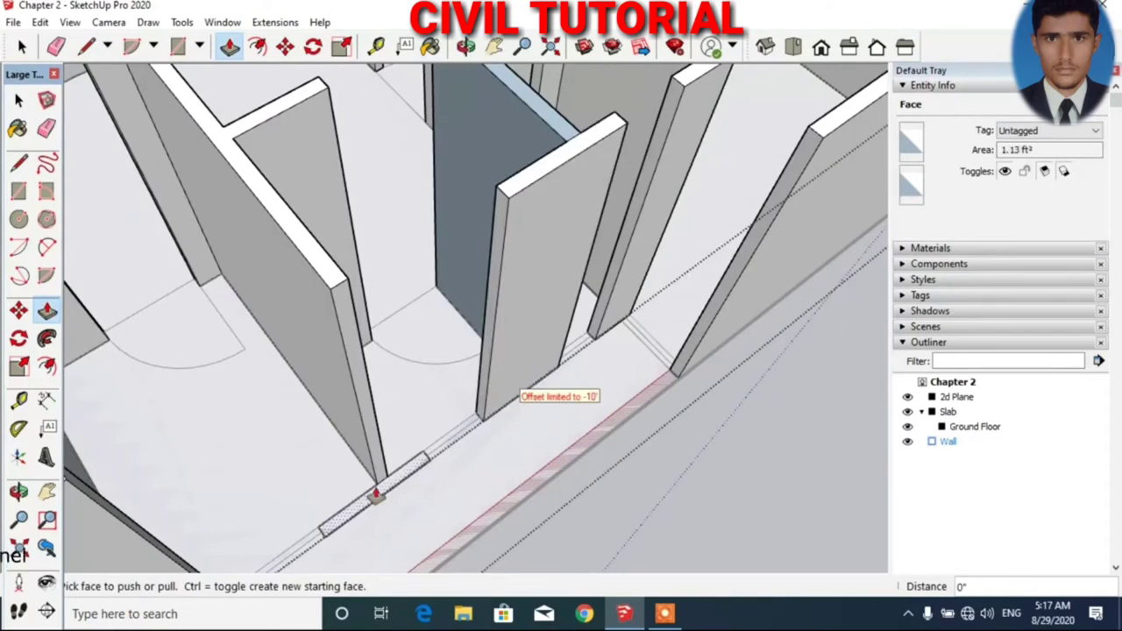
double_click(375, 494)
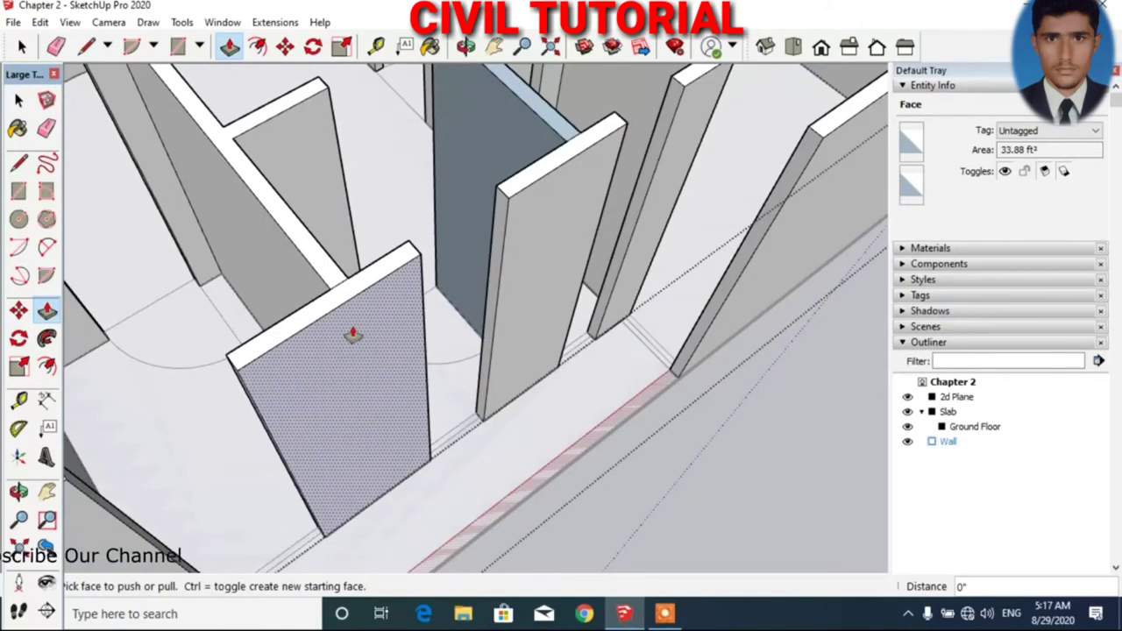
scroll(352, 335, down, 3)
scroll(408, 380, down, 3)
middle_drag(426, 389, 371, 341)
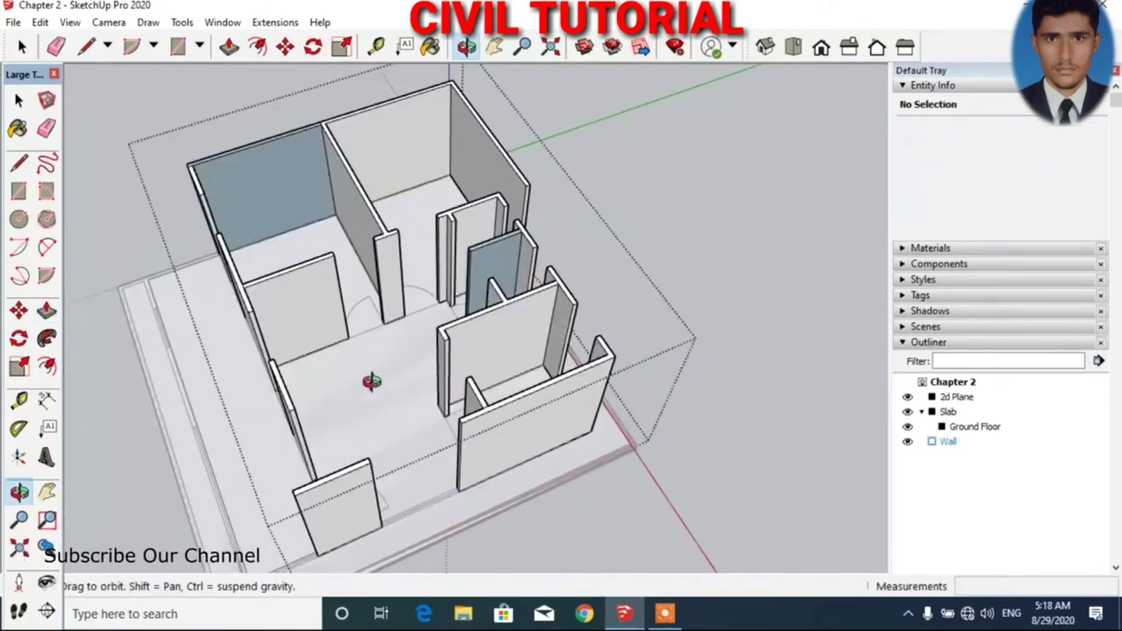
- Erase the stray edge left on the wall top
scroll(403, 443, up, 3)
scroll(534, 397, up, 2)
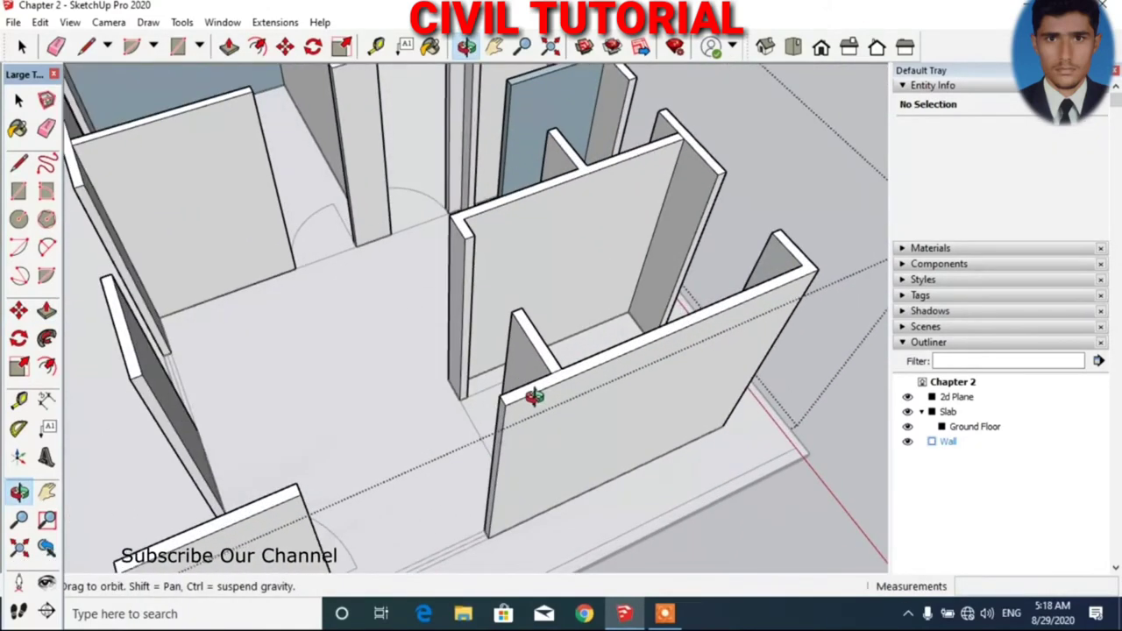
key(e)
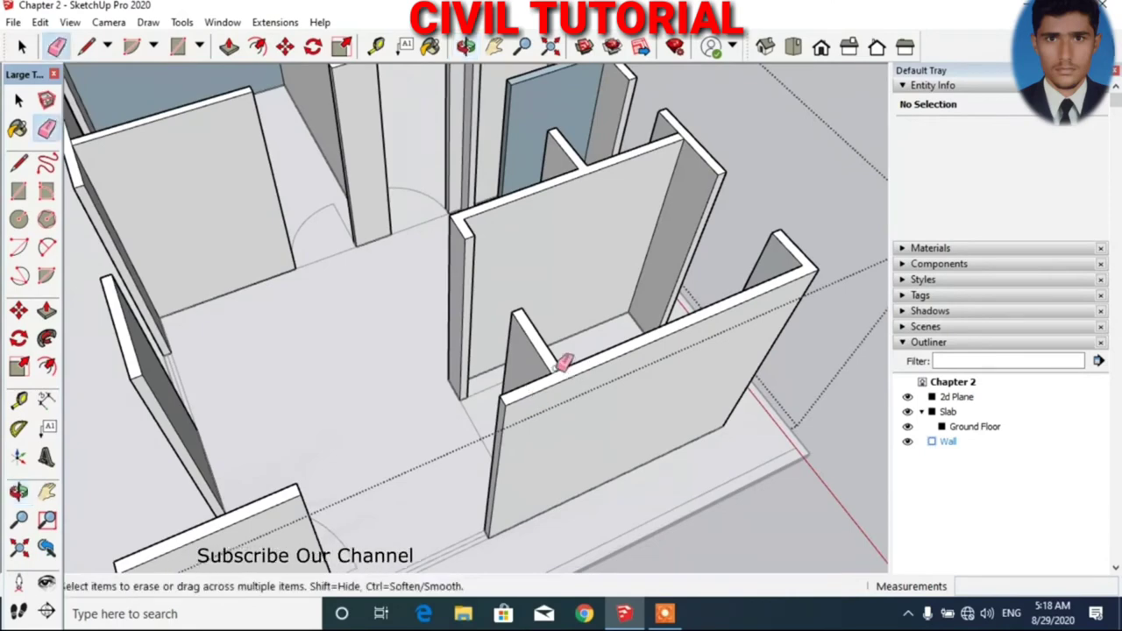
scroll(563, 363, up, 2)
scroll(564, 361, up, 2)
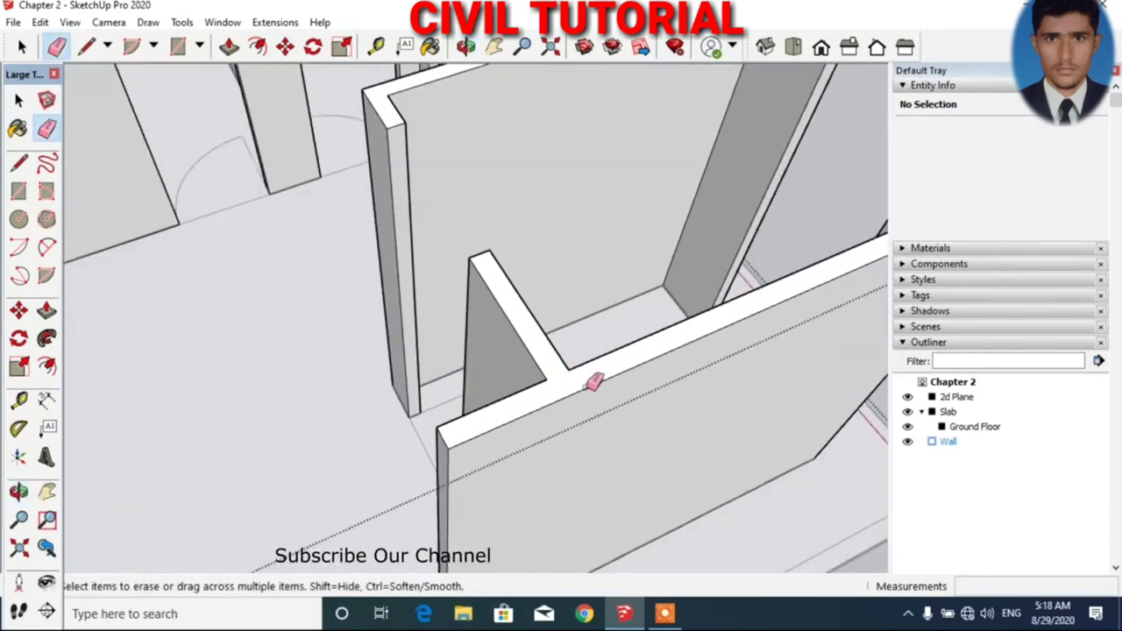
scroll(588, 385, down, 3)
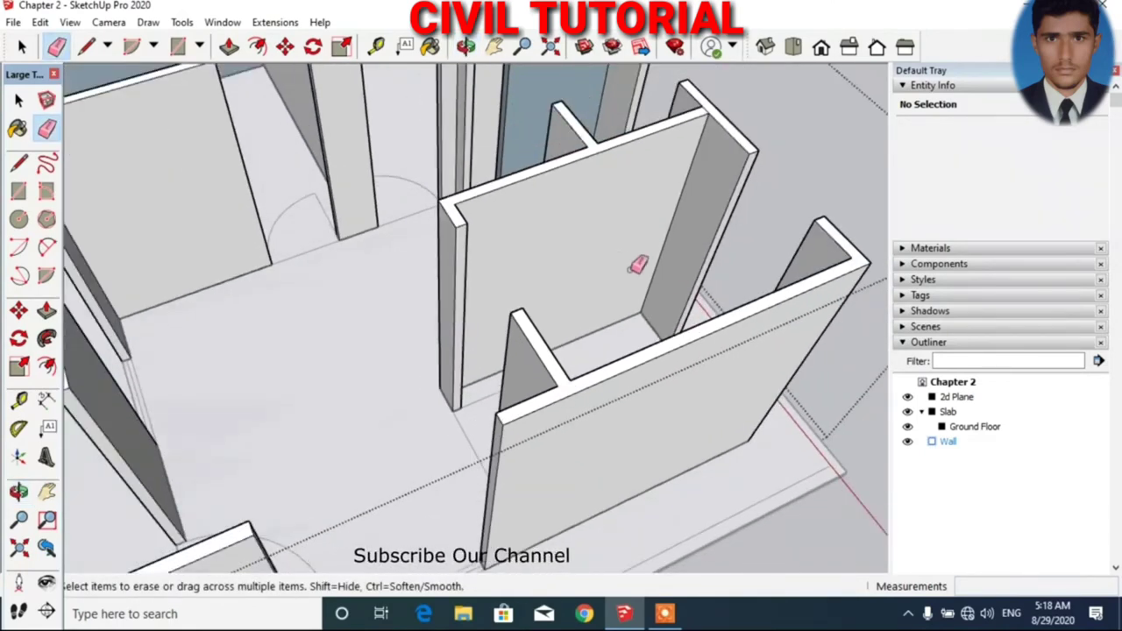
scroll(246, 214, down, 3)
scroll(290, 210, up, 5)
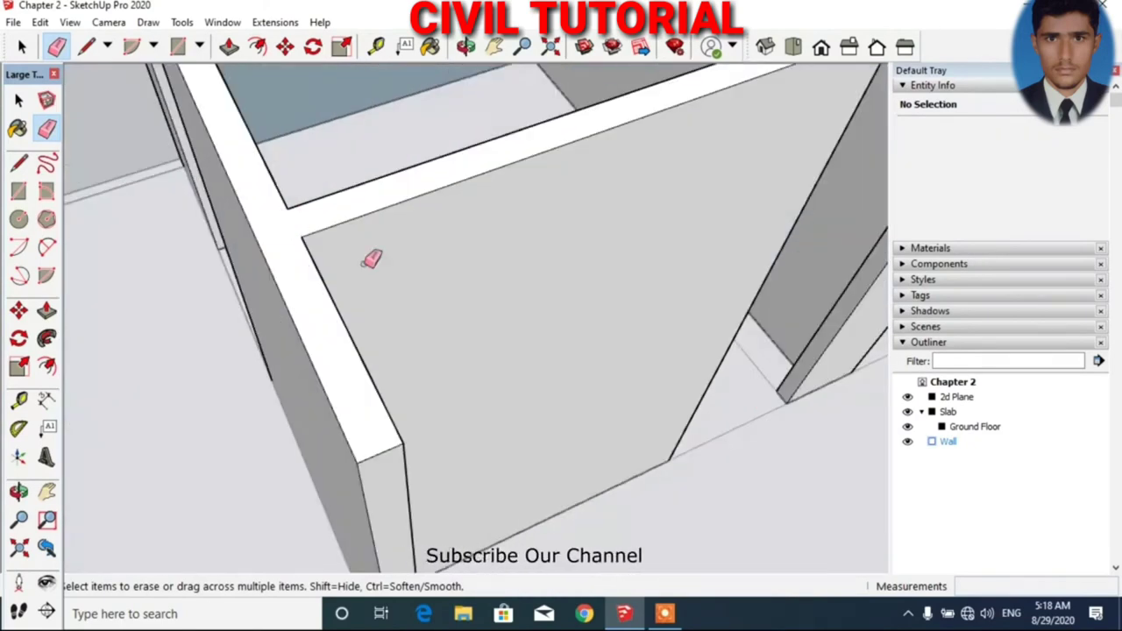
scroll(372, 259, down, 3)
scroll(693, 492, down, 2)
scroll(450, 203, up, 4)
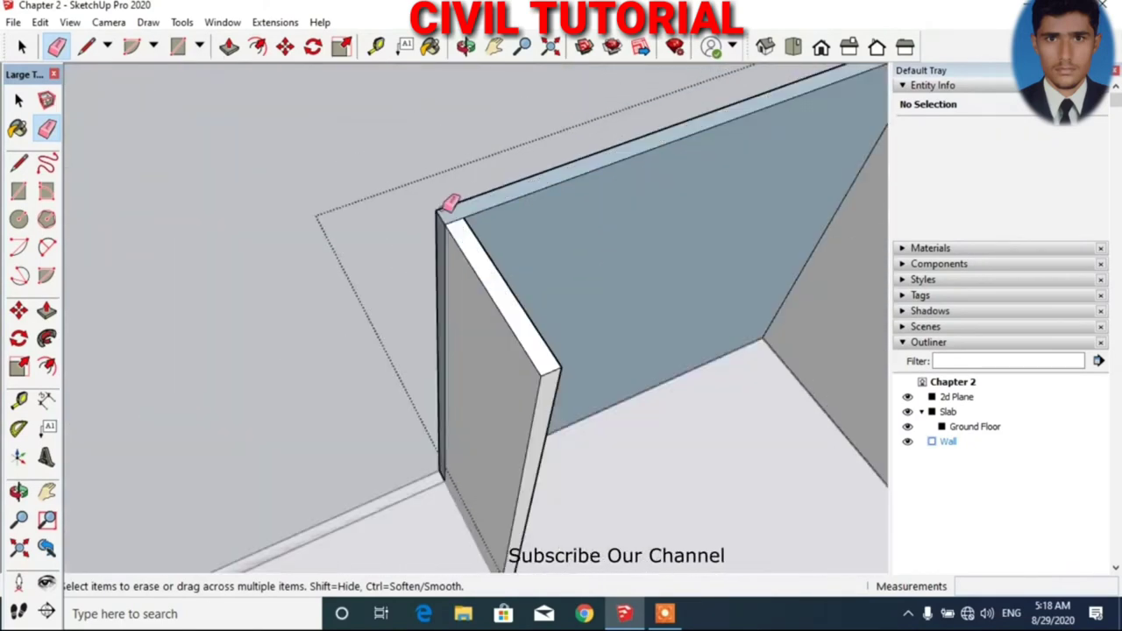
click(456, 216)
scroll(423, 289, down, 1)
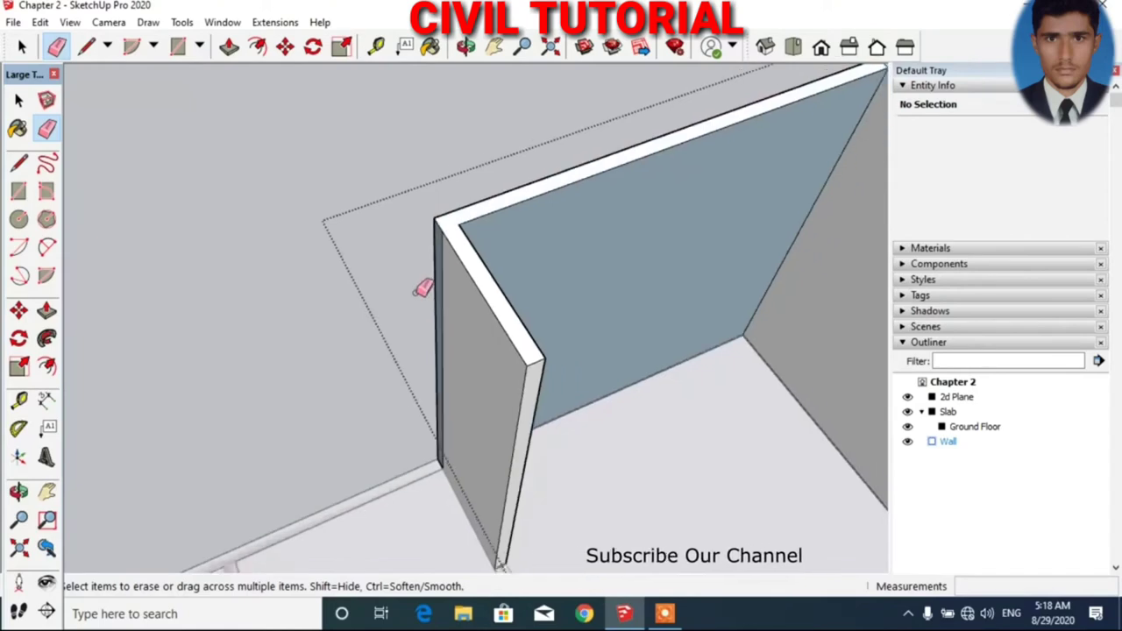
scroll(424, 290, down, 5)
- Push/pull the narrow face beside the doorway wall up to the wall top
middle_drag(500, 395, 427, 149)
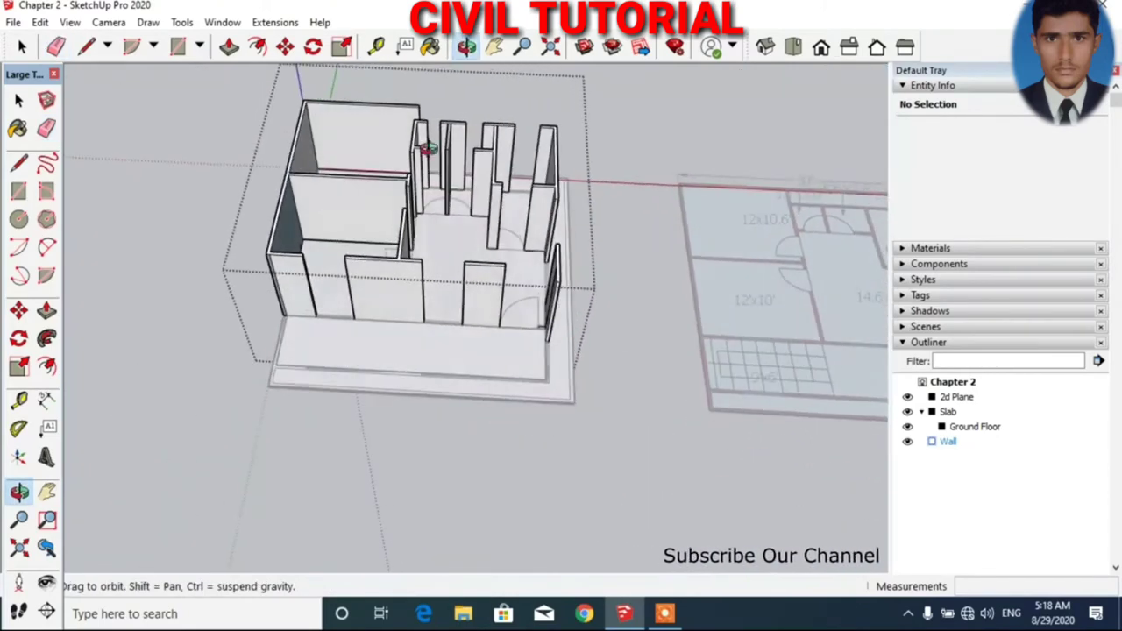
drag(427, 149, 251, 278)
scroll(251, 278, up, 2)
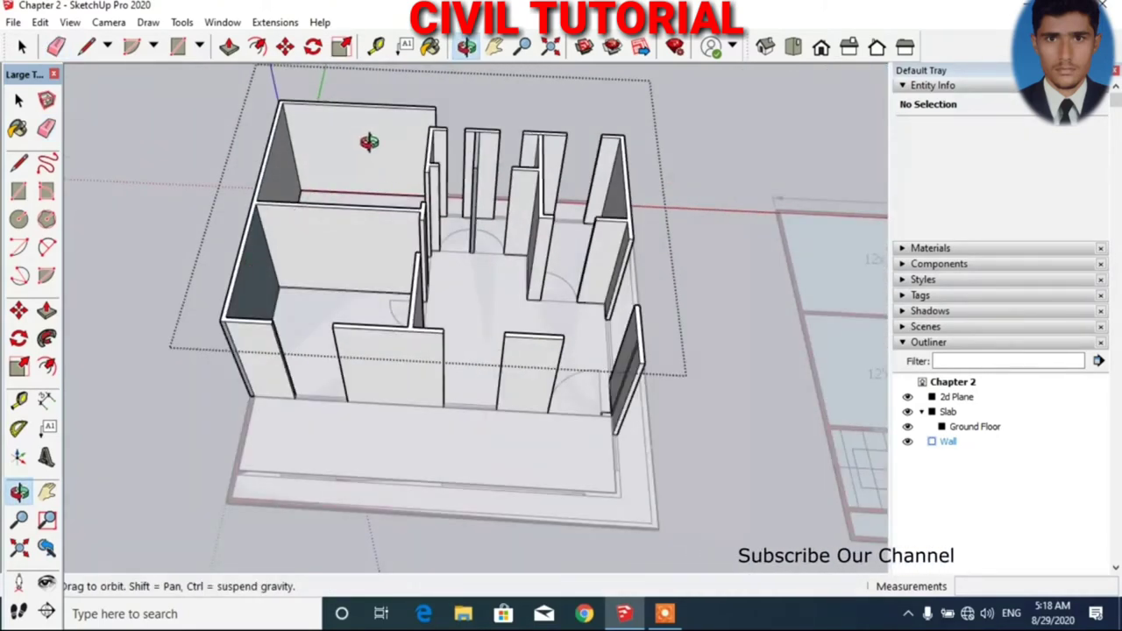
scroll(657, 439, up, 1)
scroll(634, 446, up, 2)
scroll(619, 441, up, 1)
scroll(587, 472, up, 1)
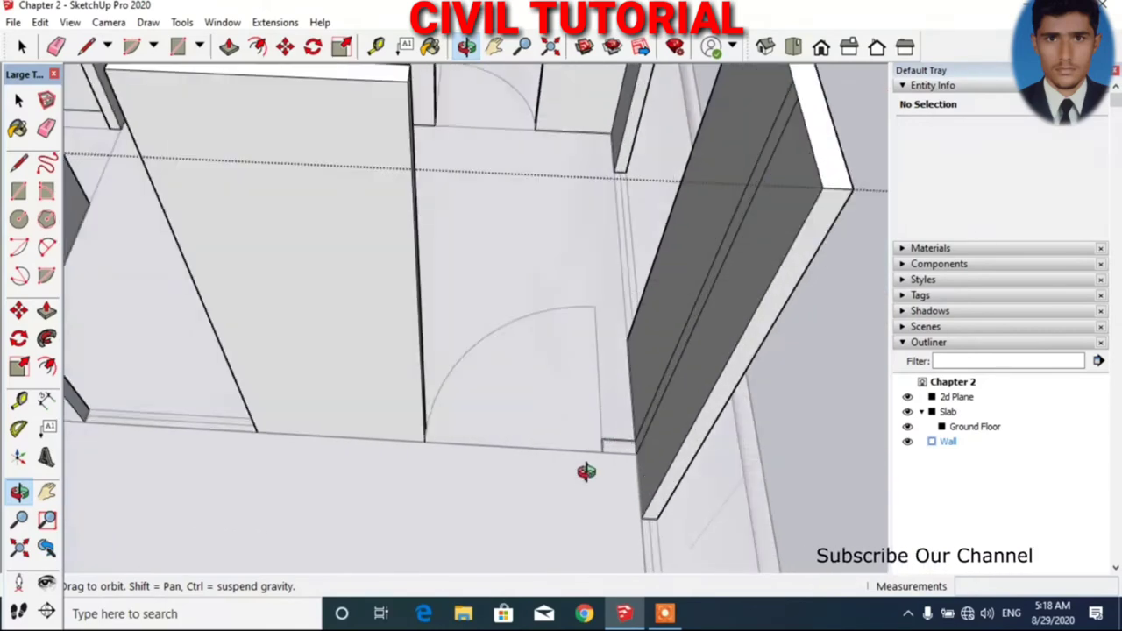
mouse_move(602, 471)
mouse_down()
mouse_move(631, 482)
mouse_move(626, 494)
mouse_up()
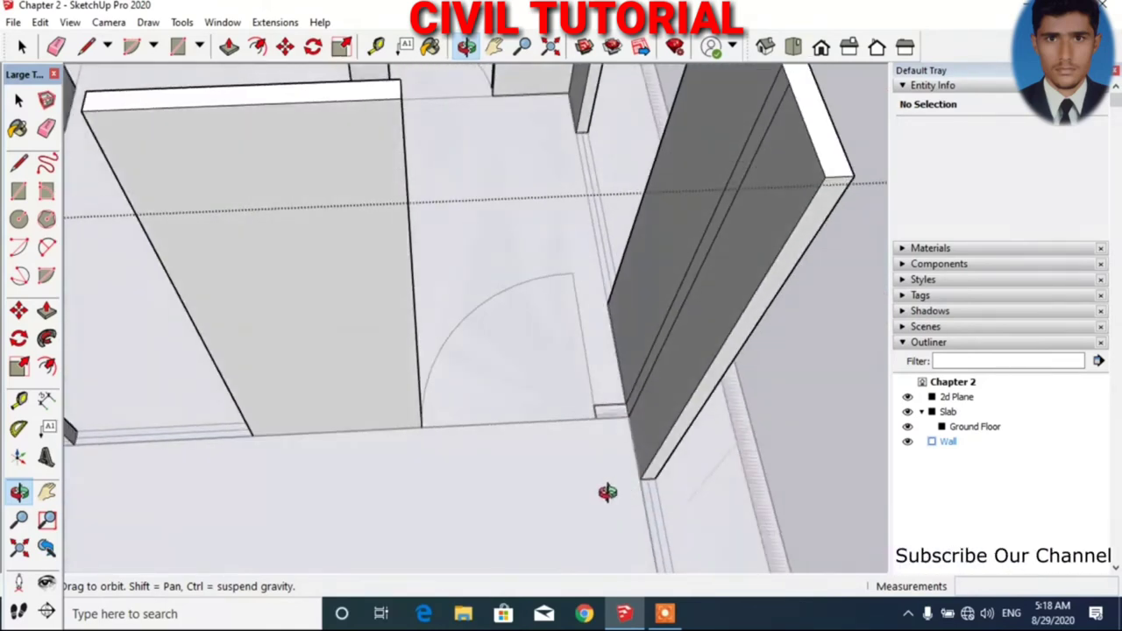
key(p)
click(606, 406)
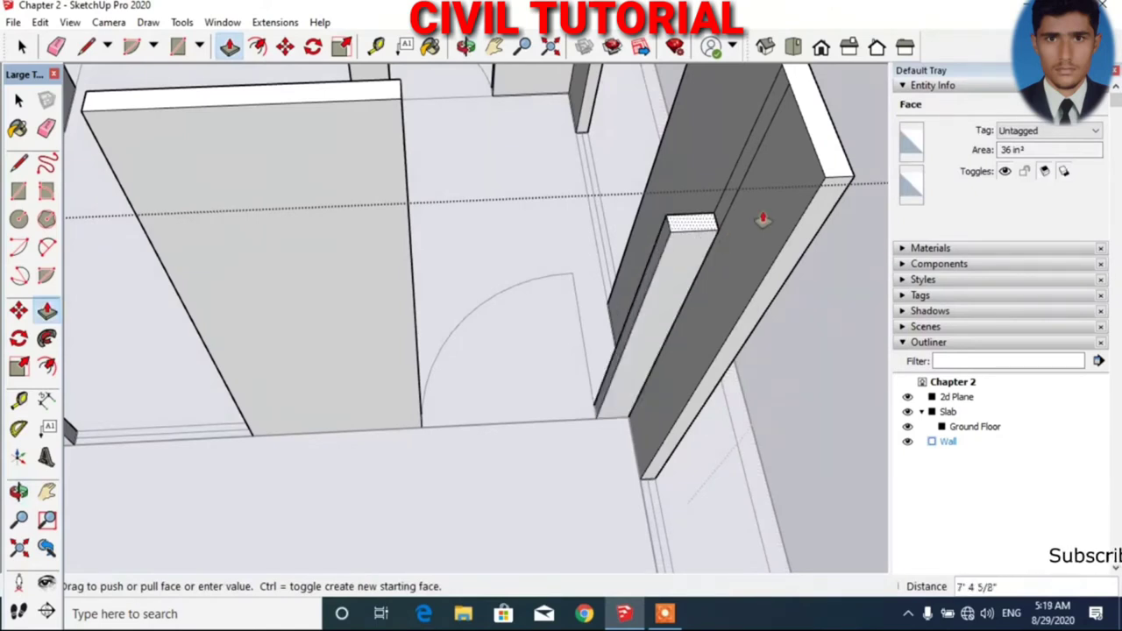
click(830, 178)
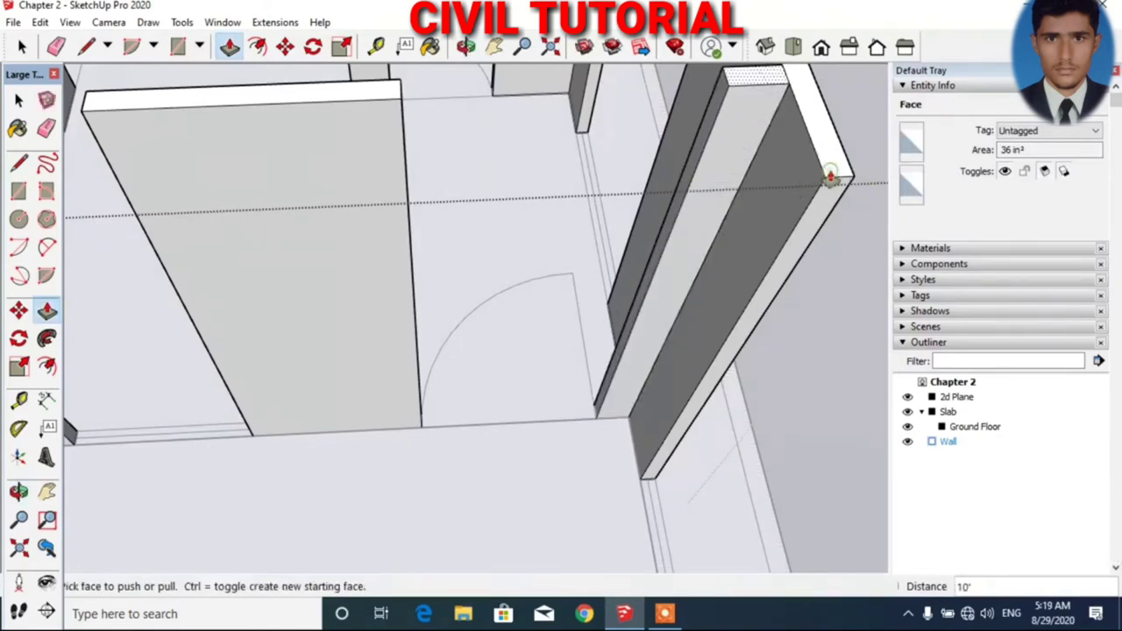
- With the Eraser active, orbit around the model down to a low front view
key(e)
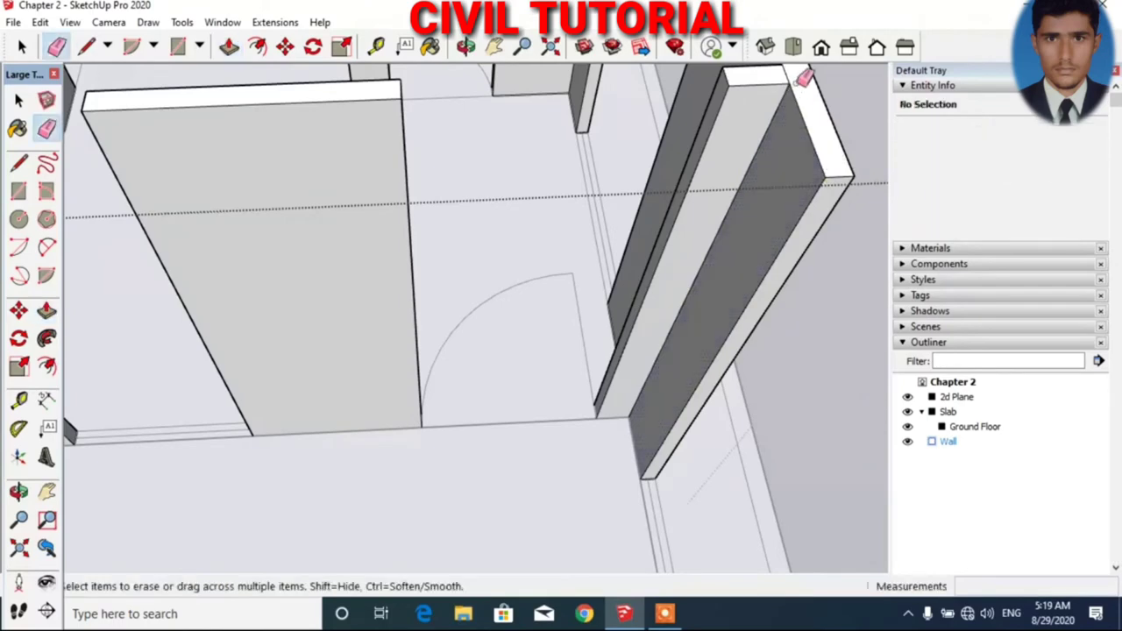
scroll(582, 441, down, 5)
scroll(474, 331, down, 3)
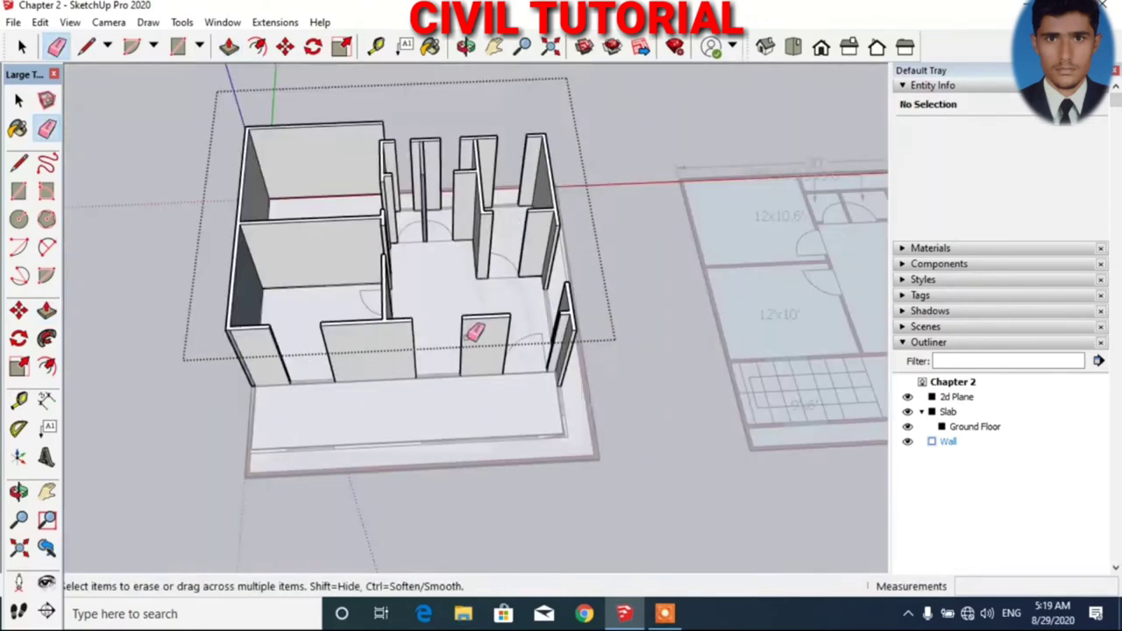
scroll(359, 123, up, 5)
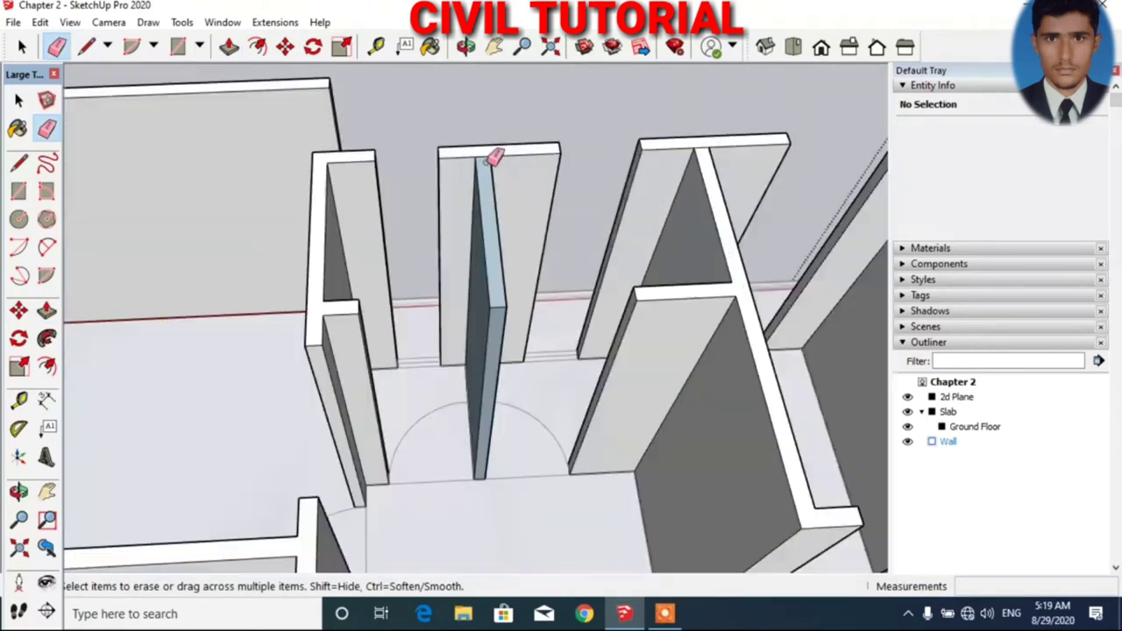
scroll(491, 151, up, 2)
scroll(488, 155, down, 3)
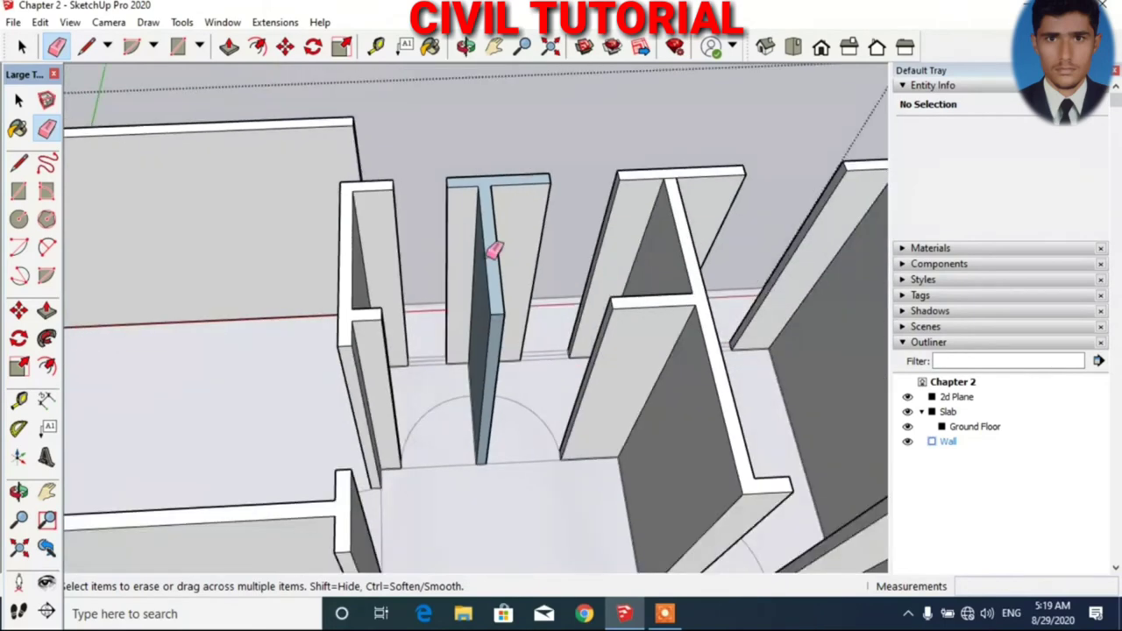
scroll(493, 254, down, 4)
scroll(498, 249, down, 2)
mouse_move(500, 246)
middle_down()
mouse_move(351, 277)
mouse_move(374, 322)
mouse_move(334, 338)
middle_up()
scroll(333, 339, up, 2)
scroll(343, 363, up, 2)
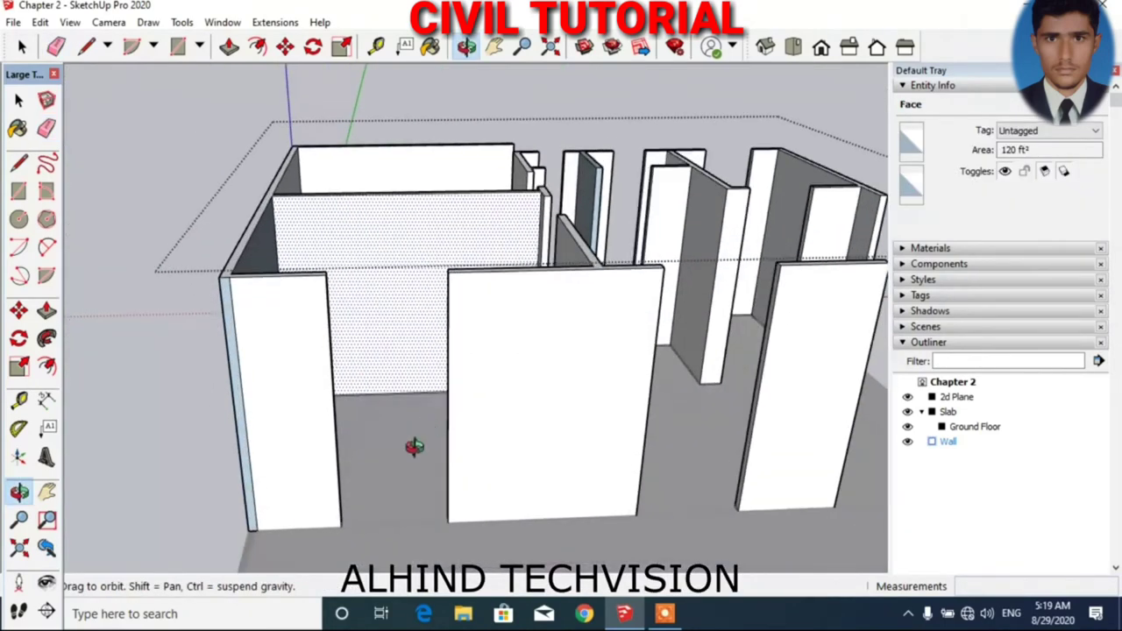
drag(407, 476, 241, 112)
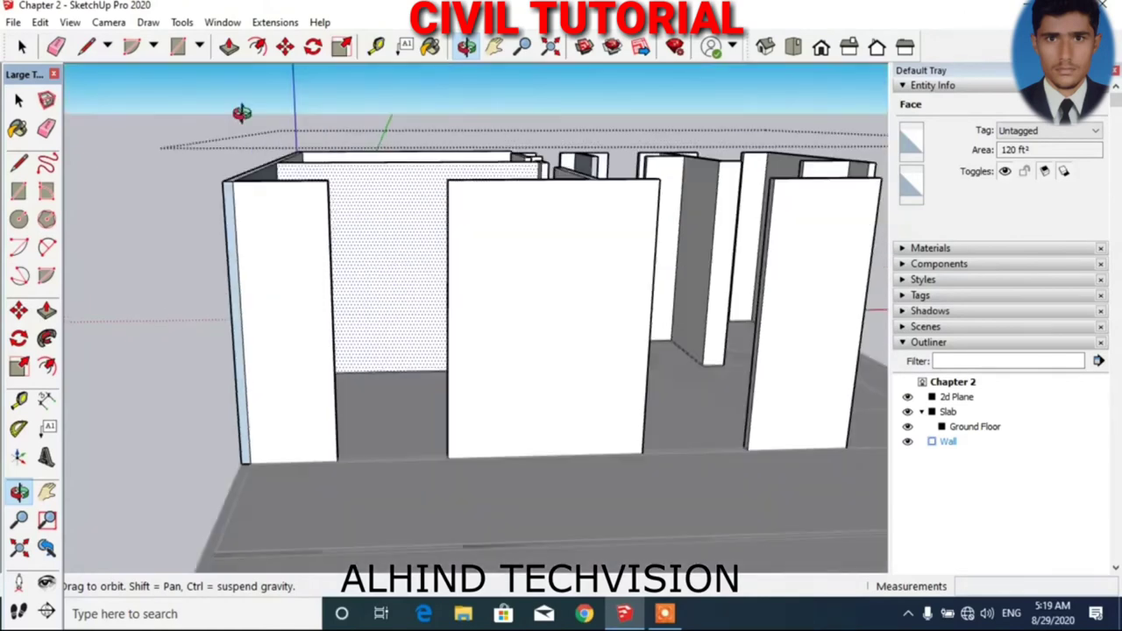
- Place a 2.5' guide, draw a 4" sill line, and fill the first opening below it
key(t)
scroll(456, 464, up, 3)
click(456, 471)
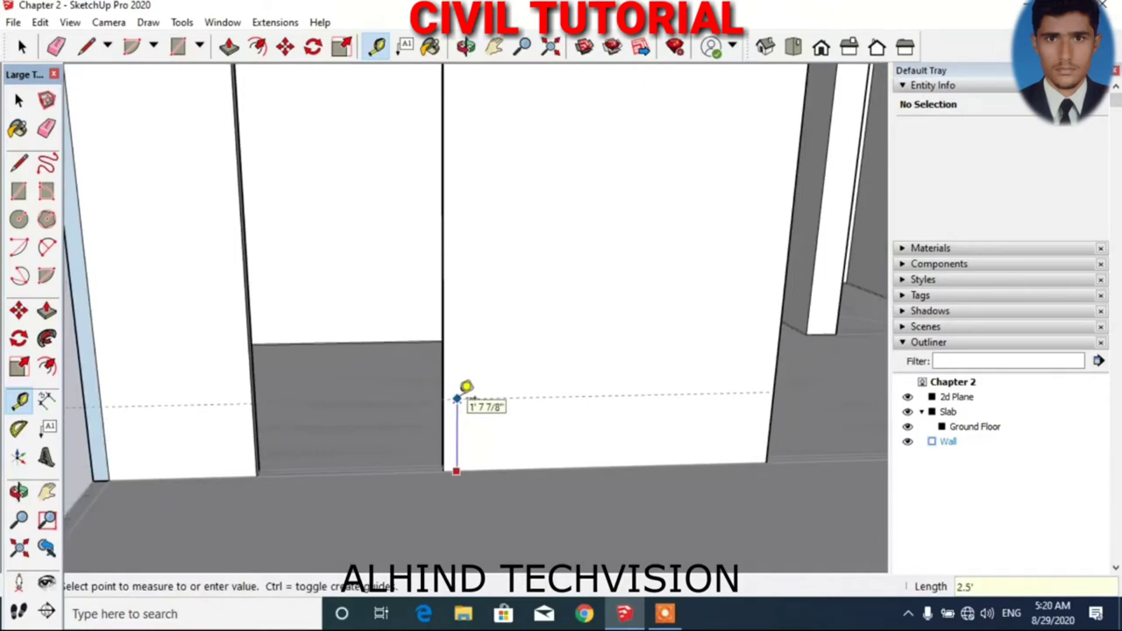
click(457, 399)
key(l)
middle_drag(457, 399, 298, 329)
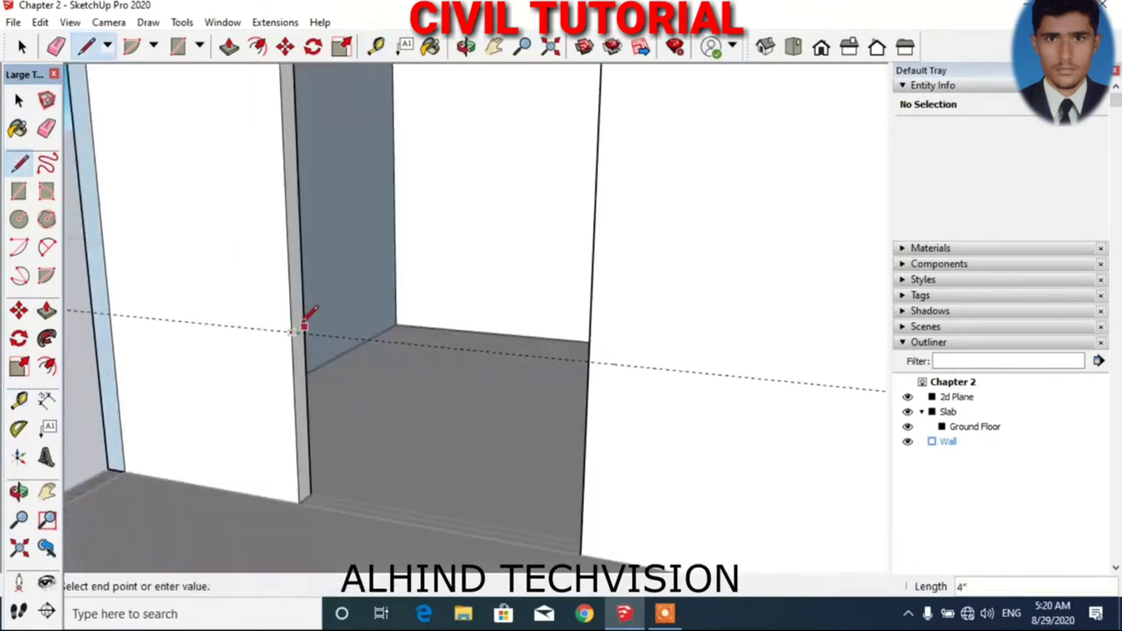
click(296, 331)
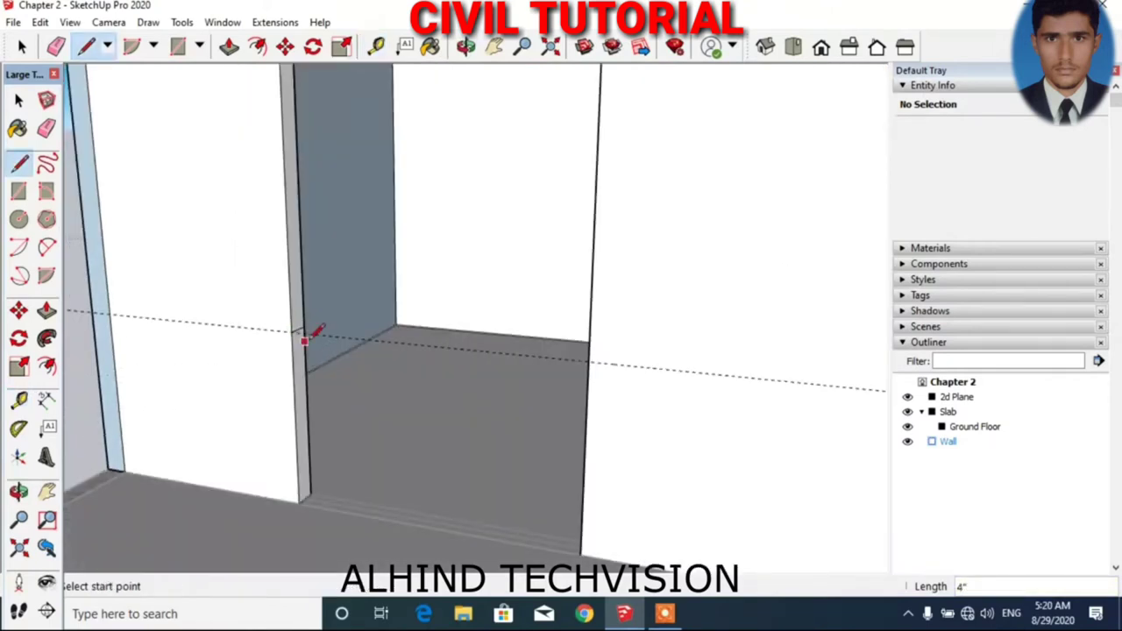
key(p)
click(307, 412)
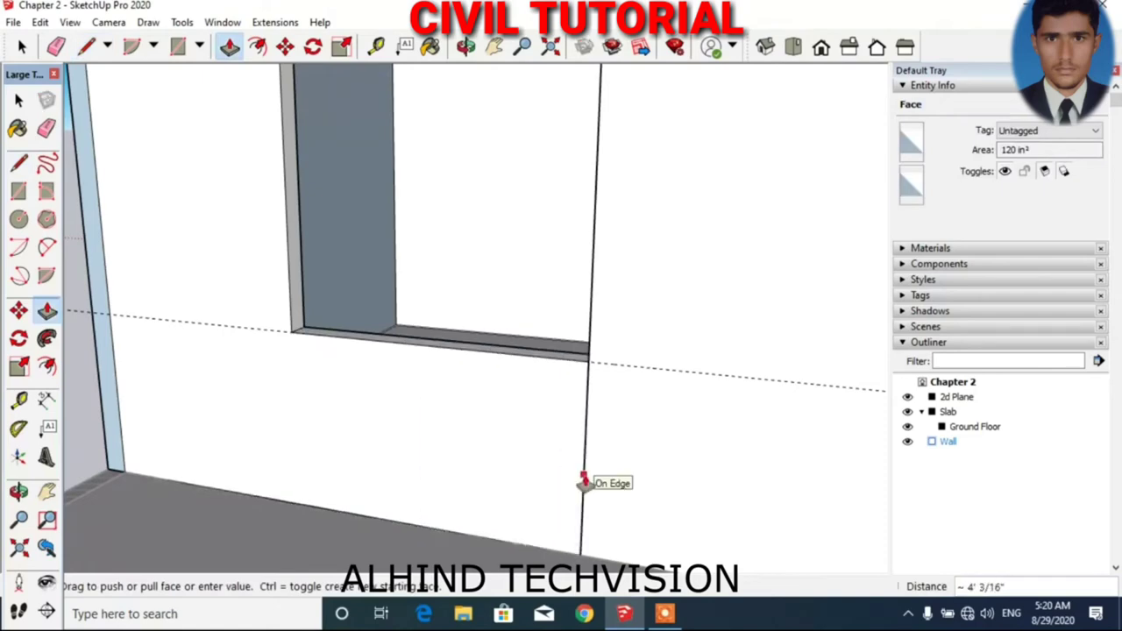
click(584, 484)
- Place a sill-height guide on the next wall with the Tape Measure
key(e)
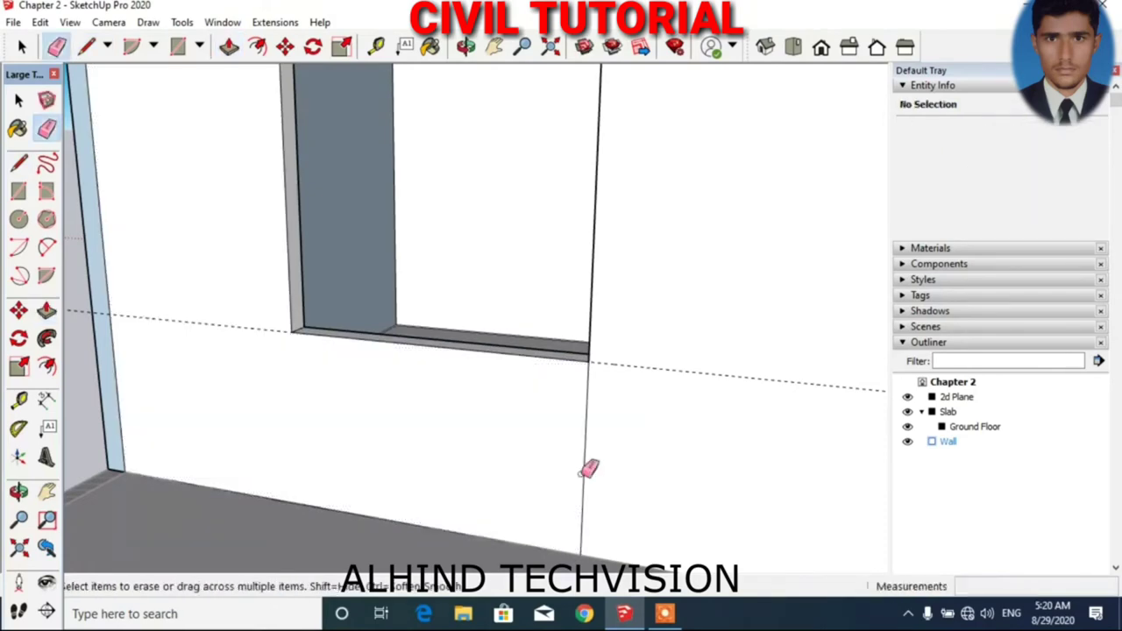
scroll(594, 453, down, 3)
middle_drag(371, 333, 380, 313)
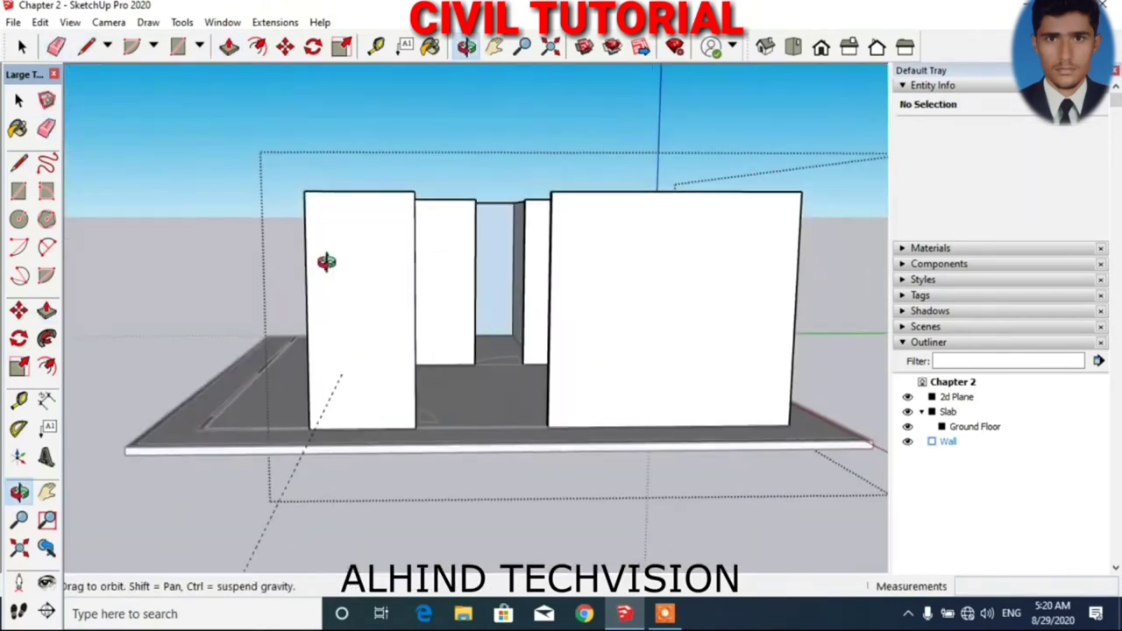
scroll(568, 404, up, 3)
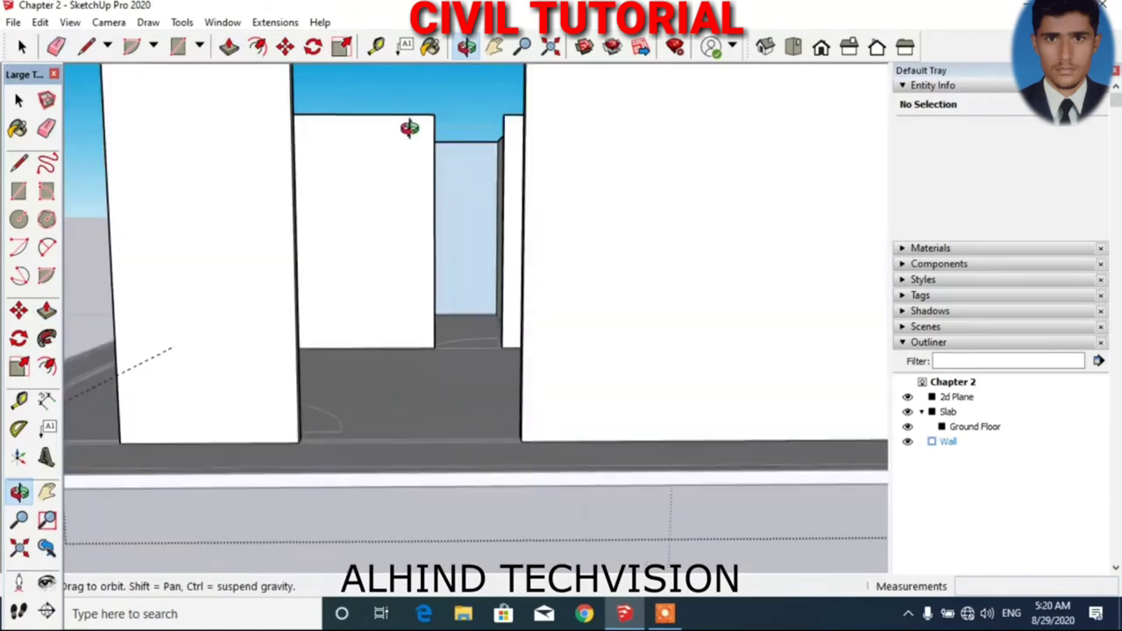
click(375, 45)
click(592, 441)
text(2.5)
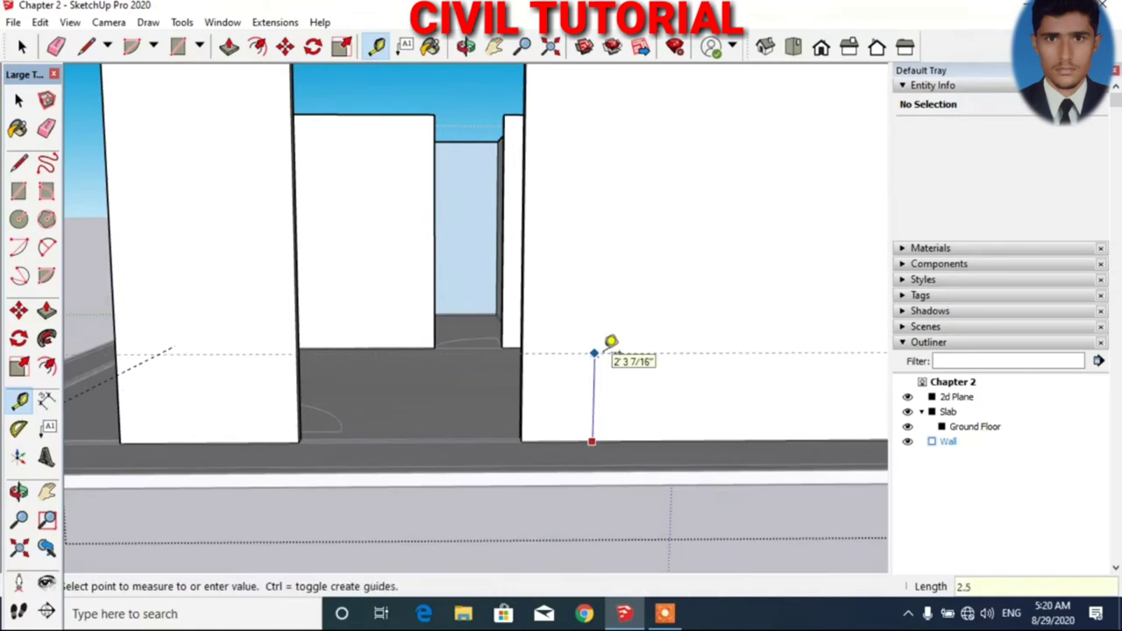
key(Return)
- Pull the sill face across the second opening to close it below the sill
key(l)
scroll(403, 338, up, 1)
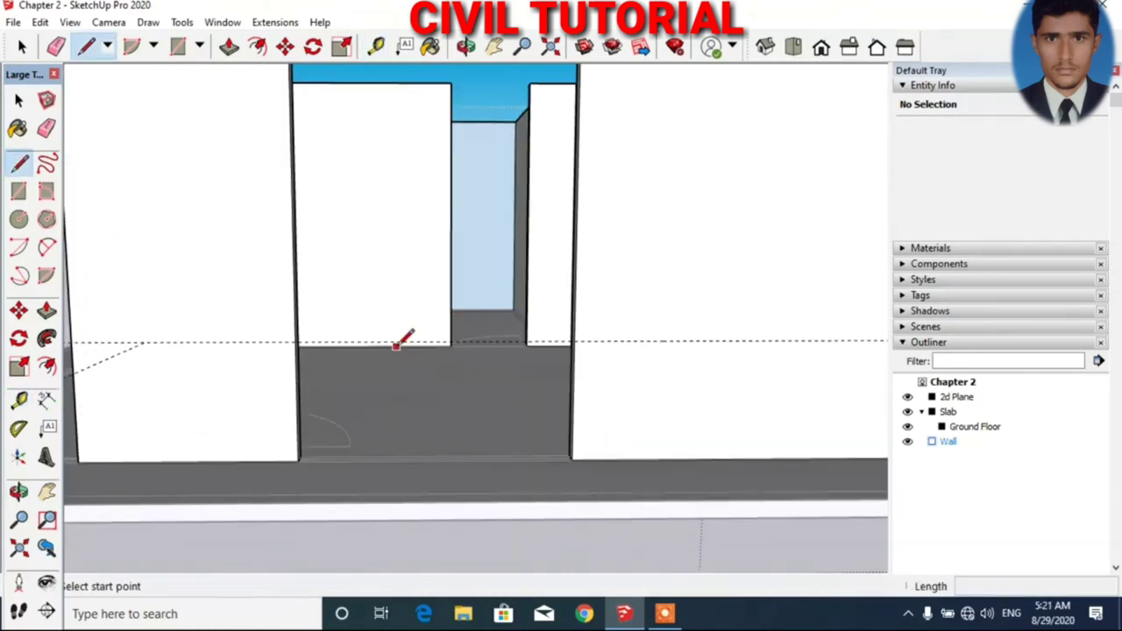
middle_drag(400, 343, 146, 345)
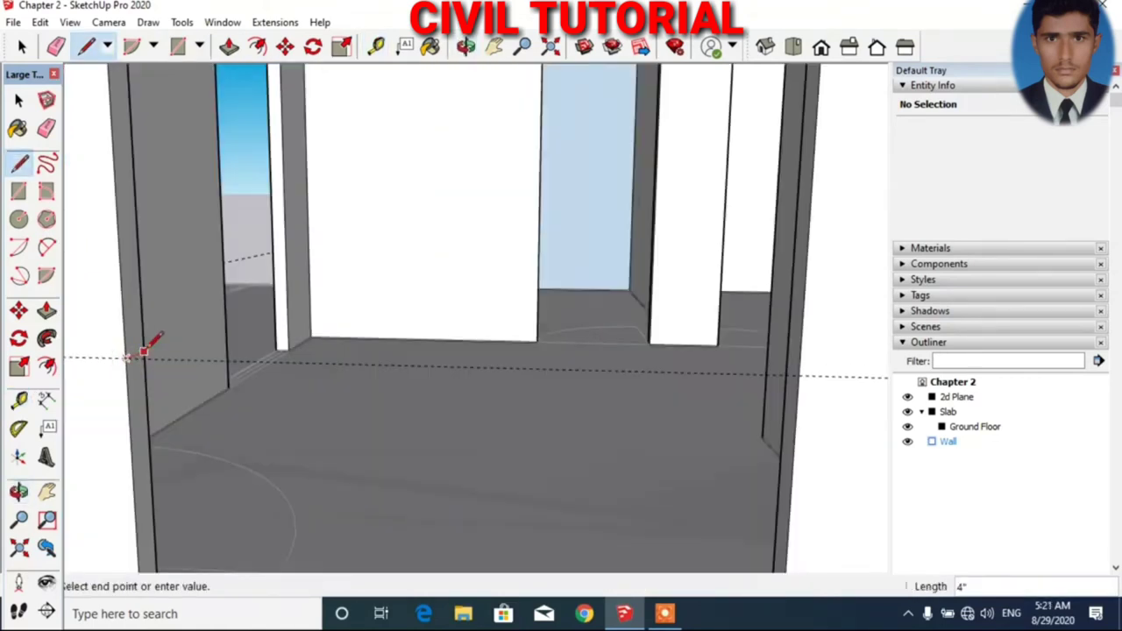
key(p)
click(146, 447)
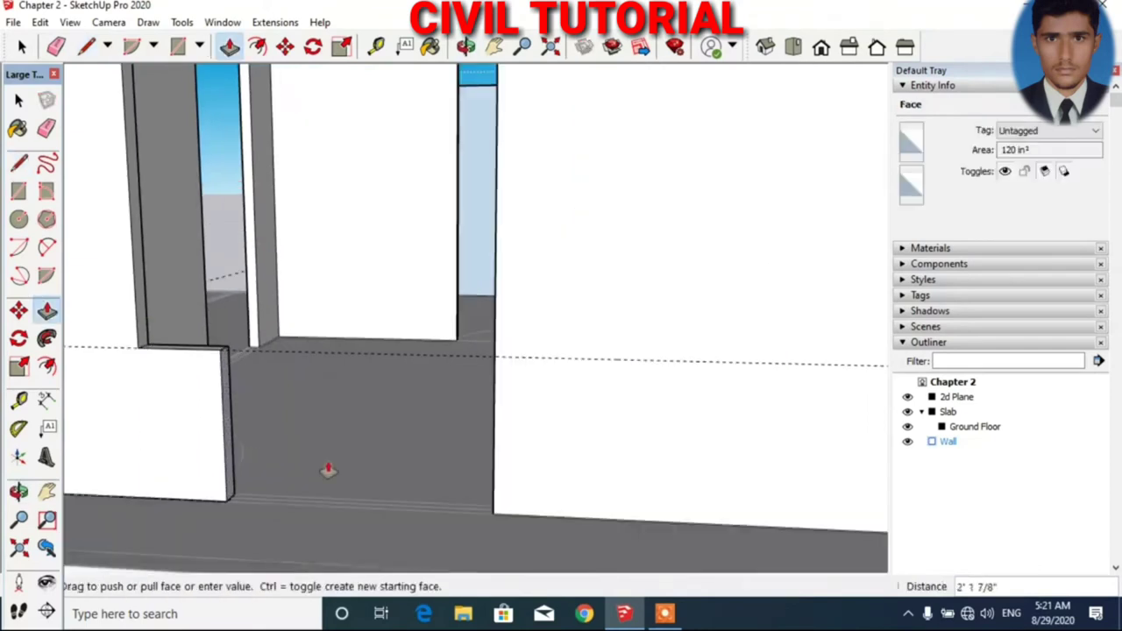
click(495, 493)
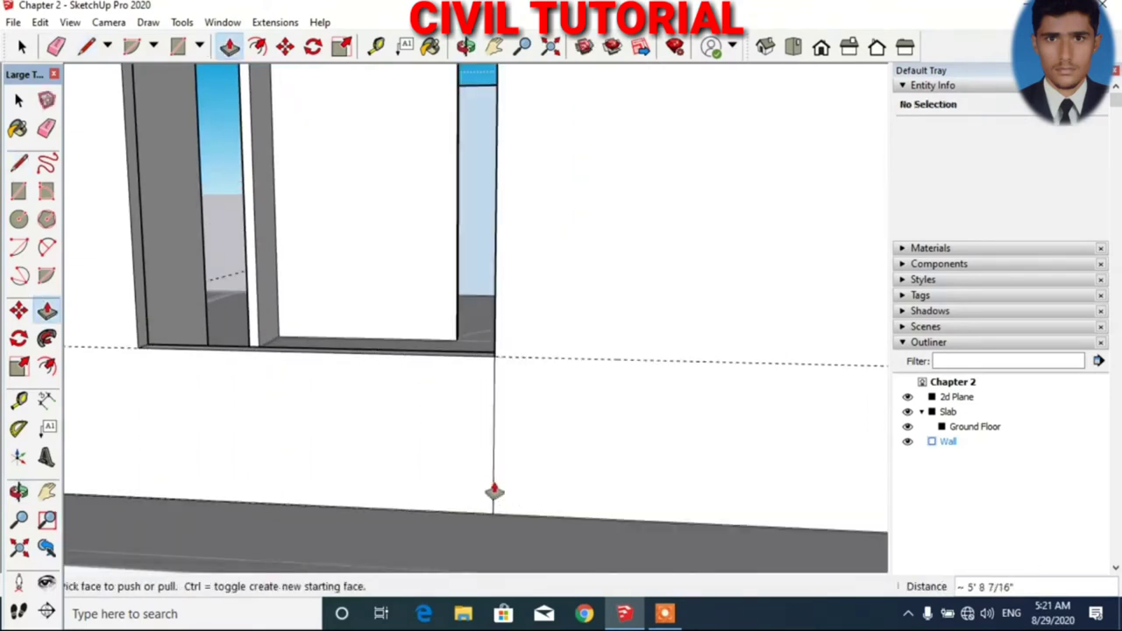
key(e)
middle_drag(500, 436, 357, 285)
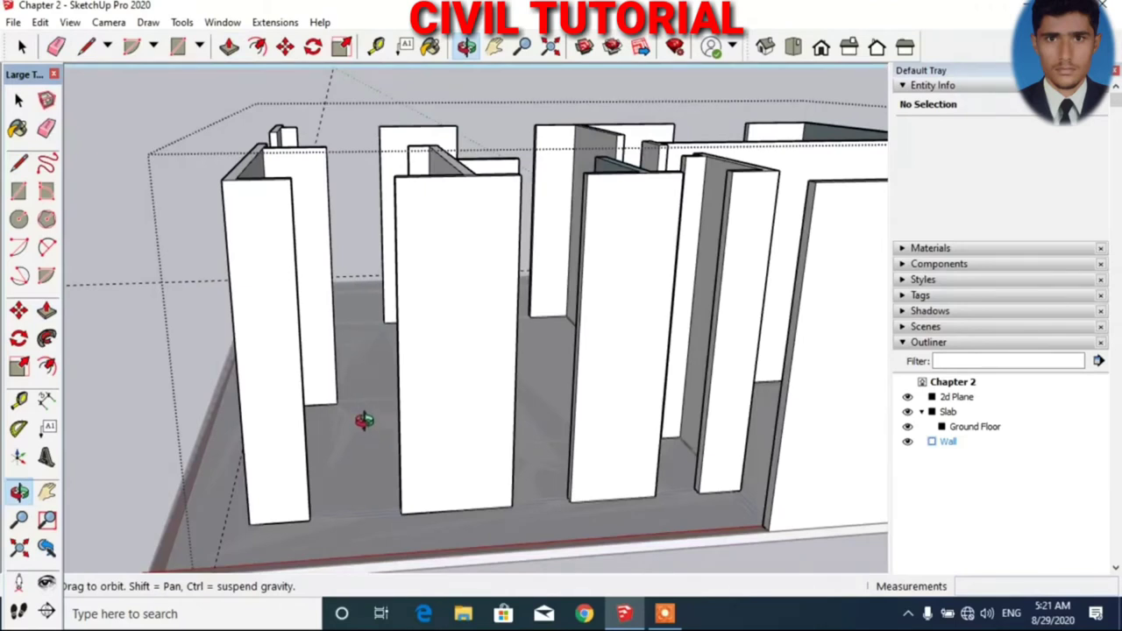
- Add a sill-height guide, fill the narrow face below it, and erase the seam
scroll(333, 438, up, 3)
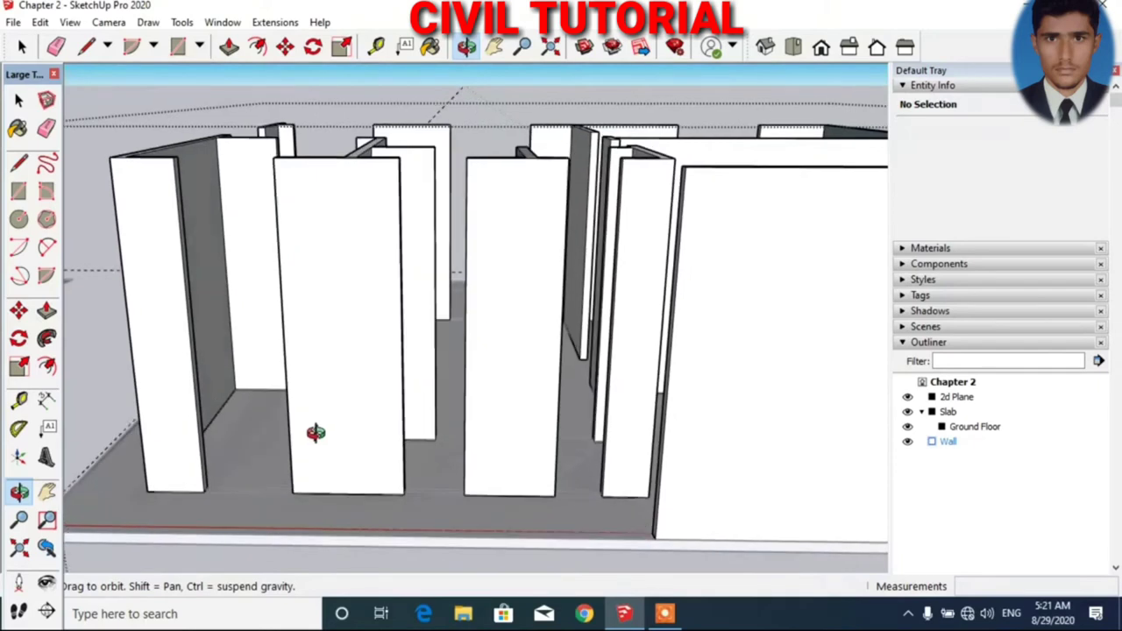
scroll(186, 421, up, 2)
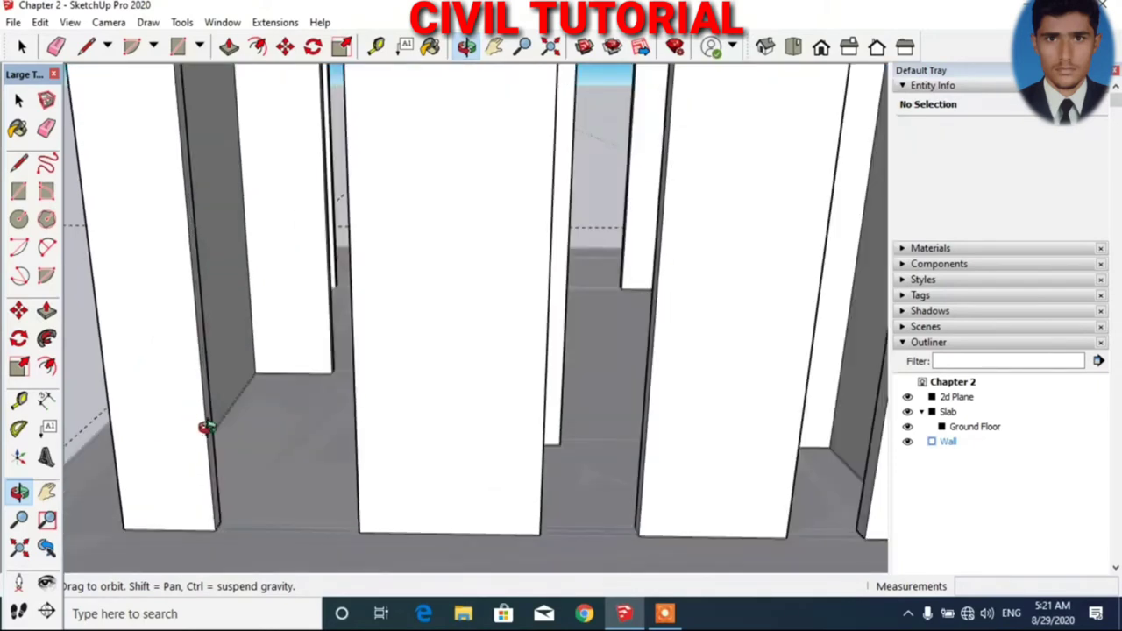
key(t)
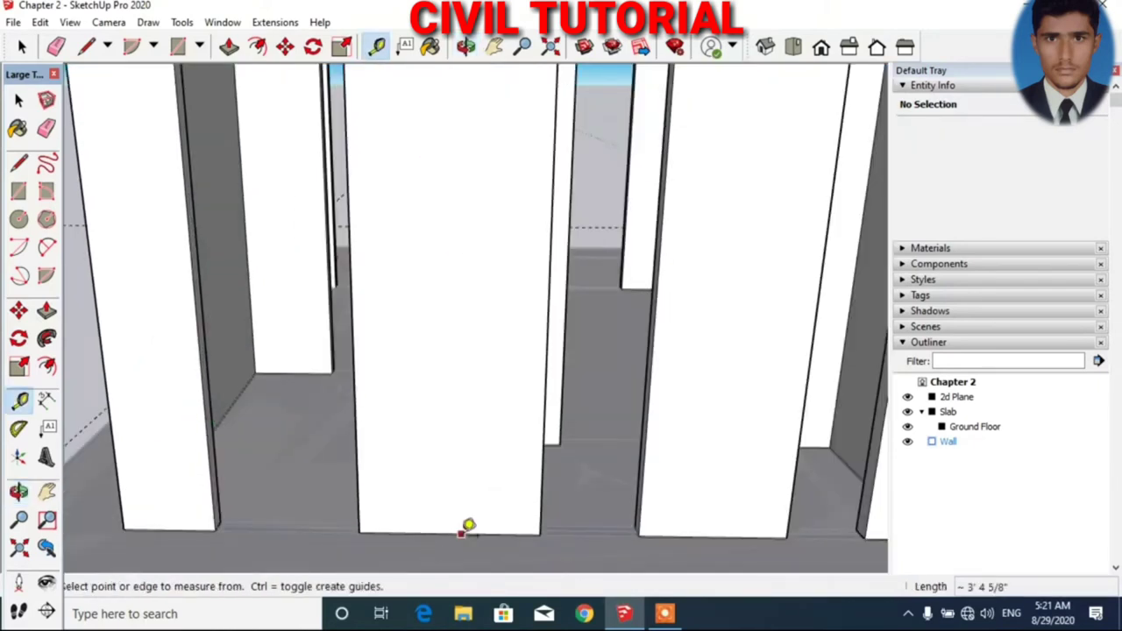
click(461, 533)
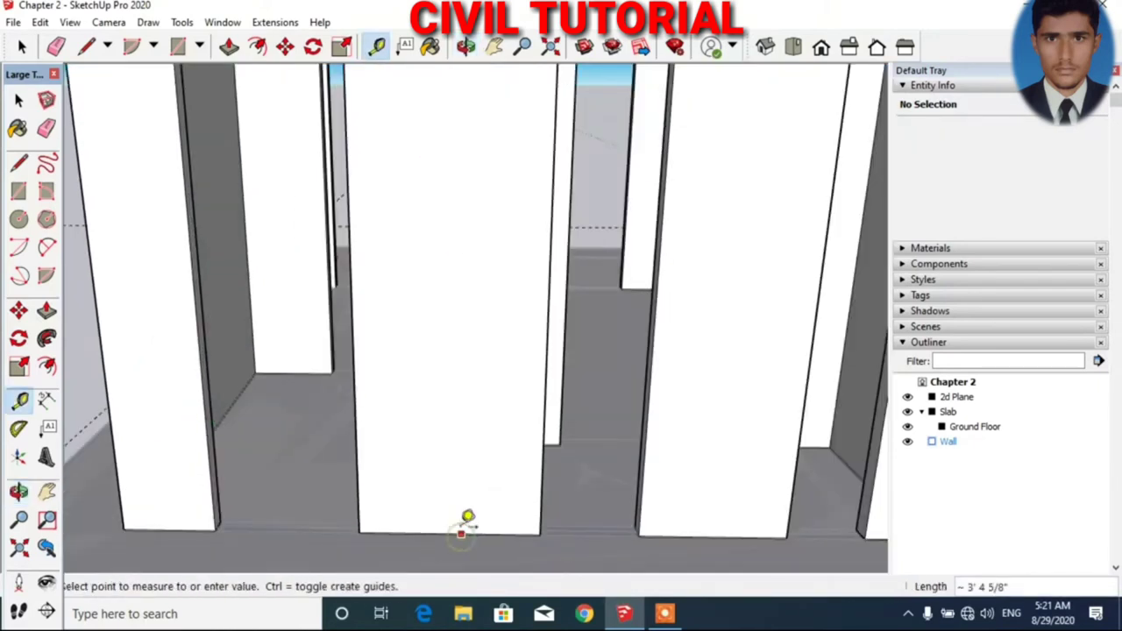
click(473, 225)
key(l)
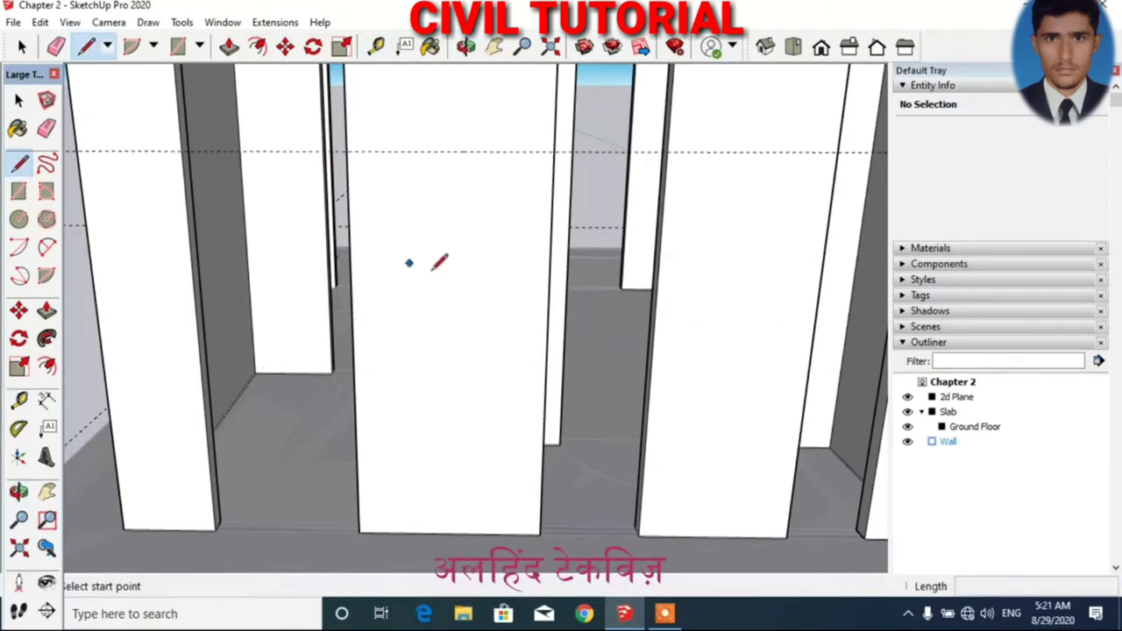
scroll(255, 173, up, 3)
text(4")
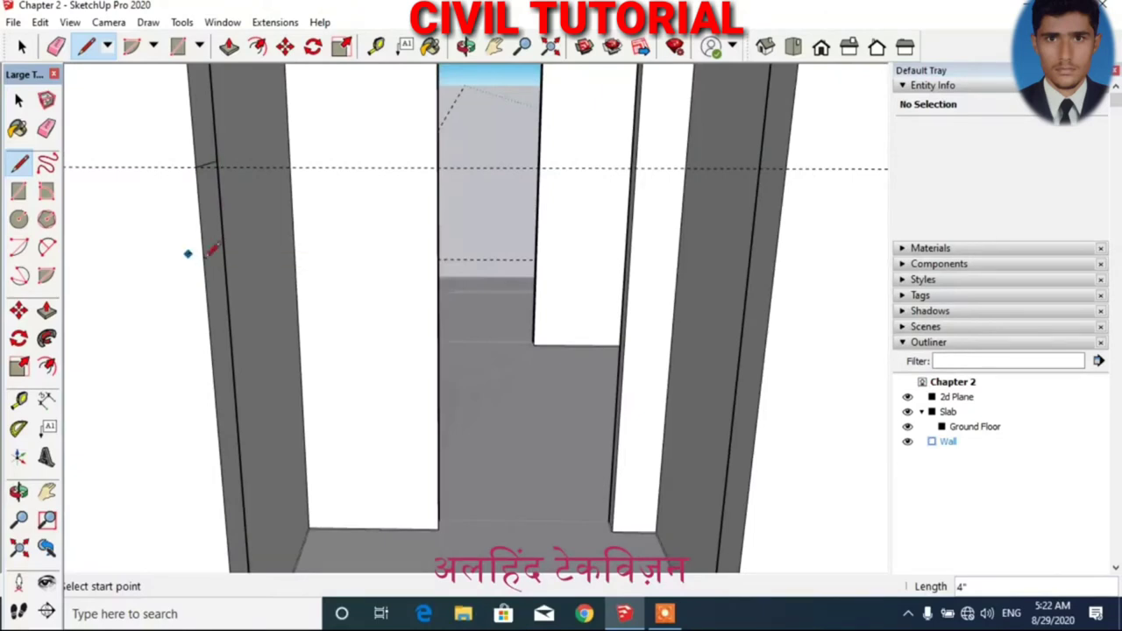
key(p)
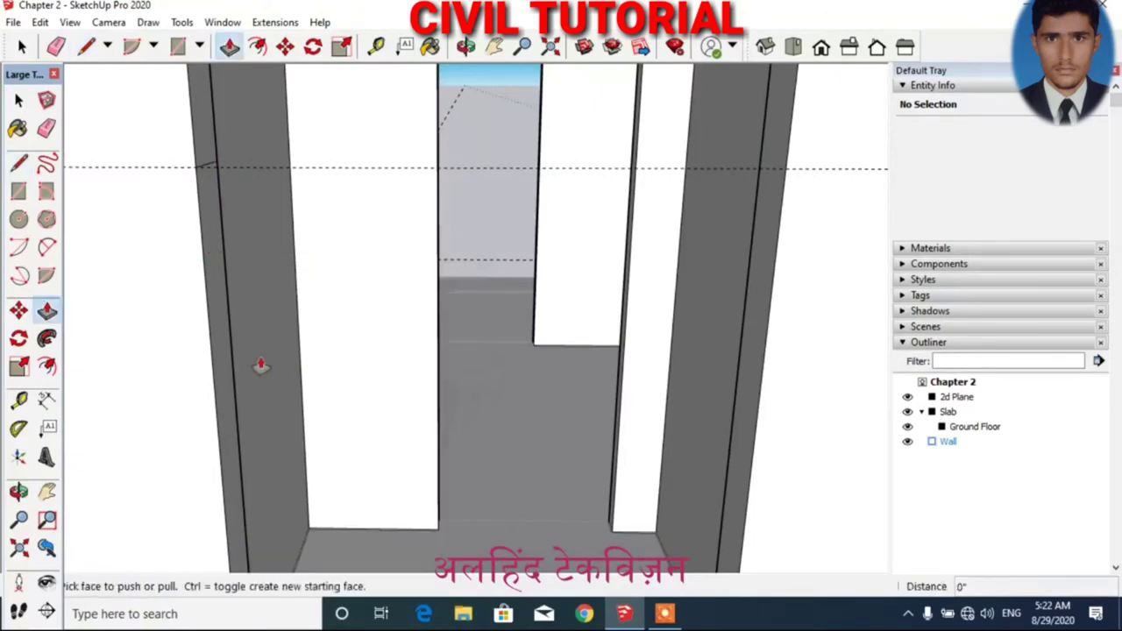
click(221, 366)
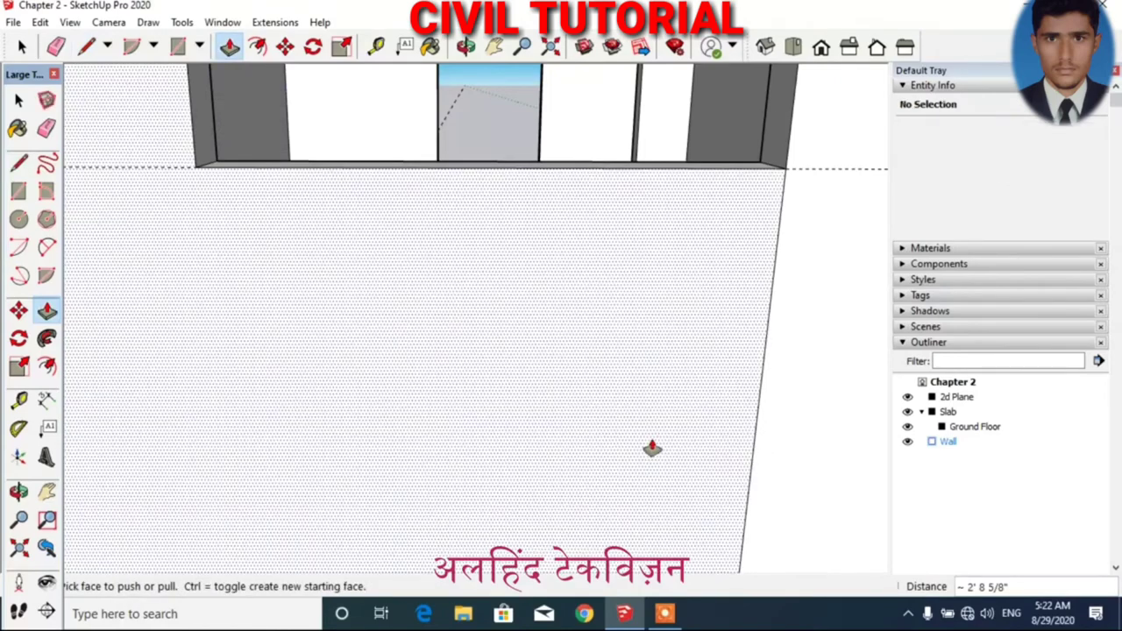
click(763, 401)
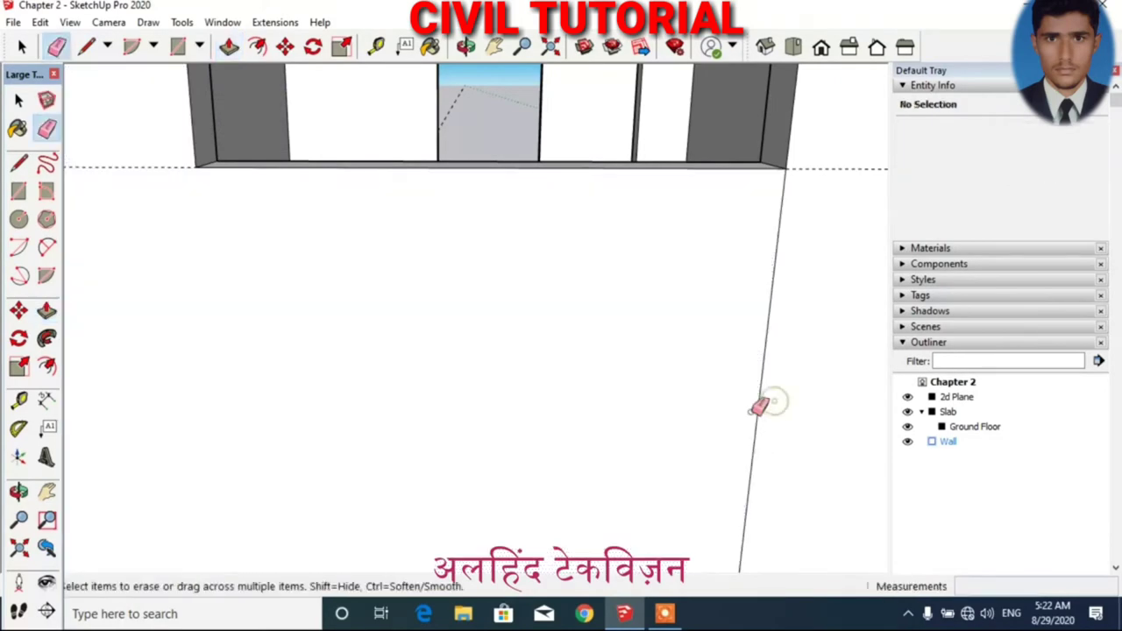
- Draw a sill line, fill the opening below it, and erase the leftover seam
click(726, 140)
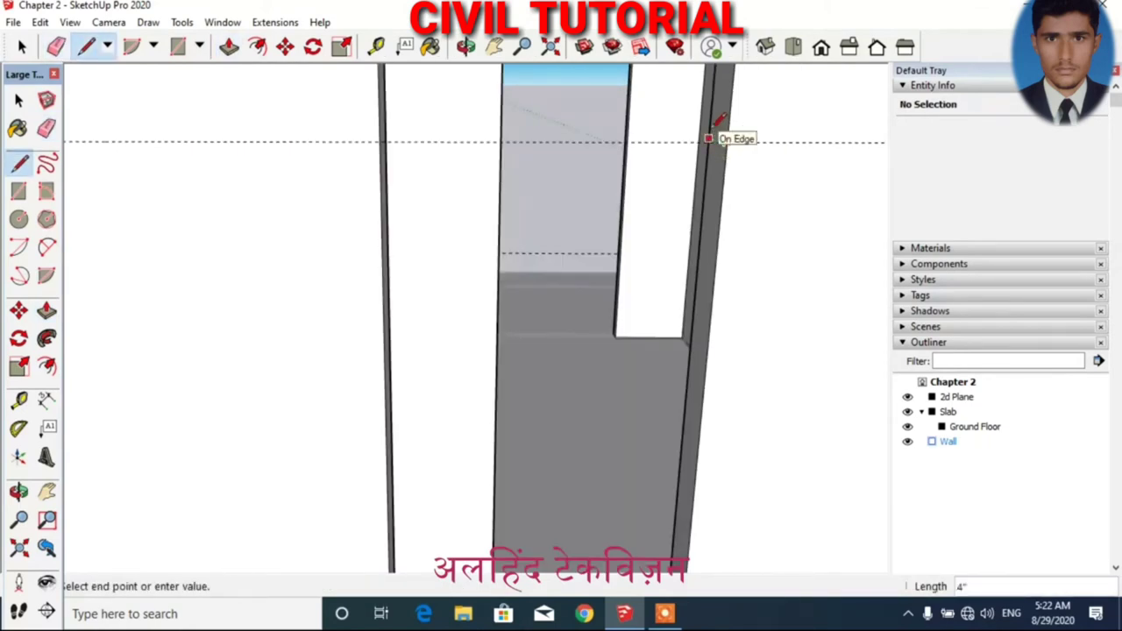
click(709, 139)
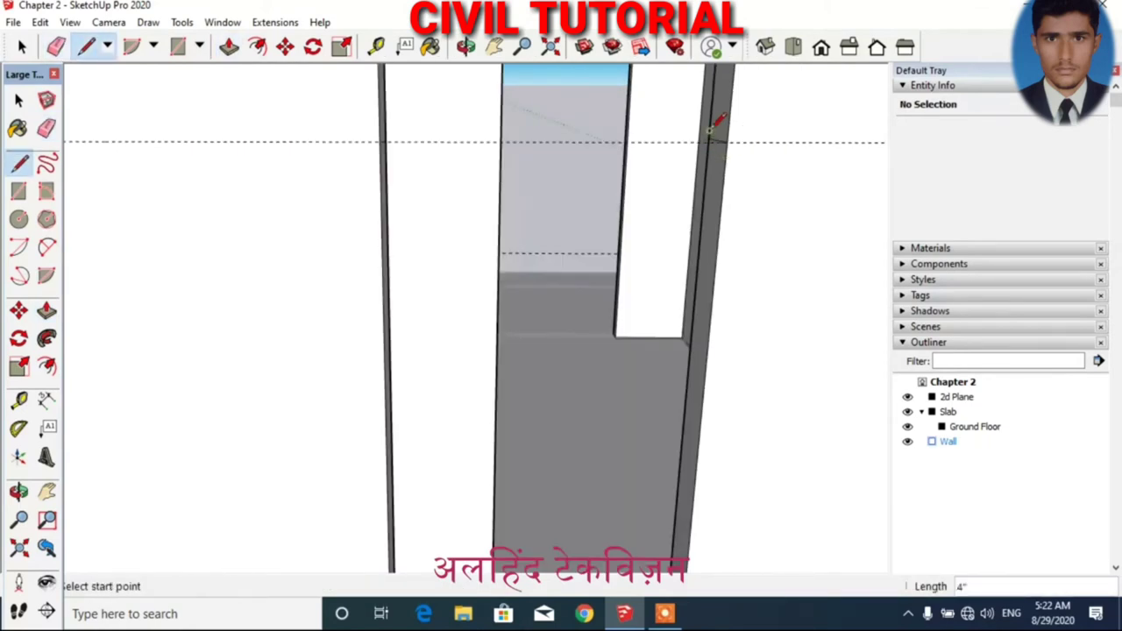
key(p)
click(707, 300)
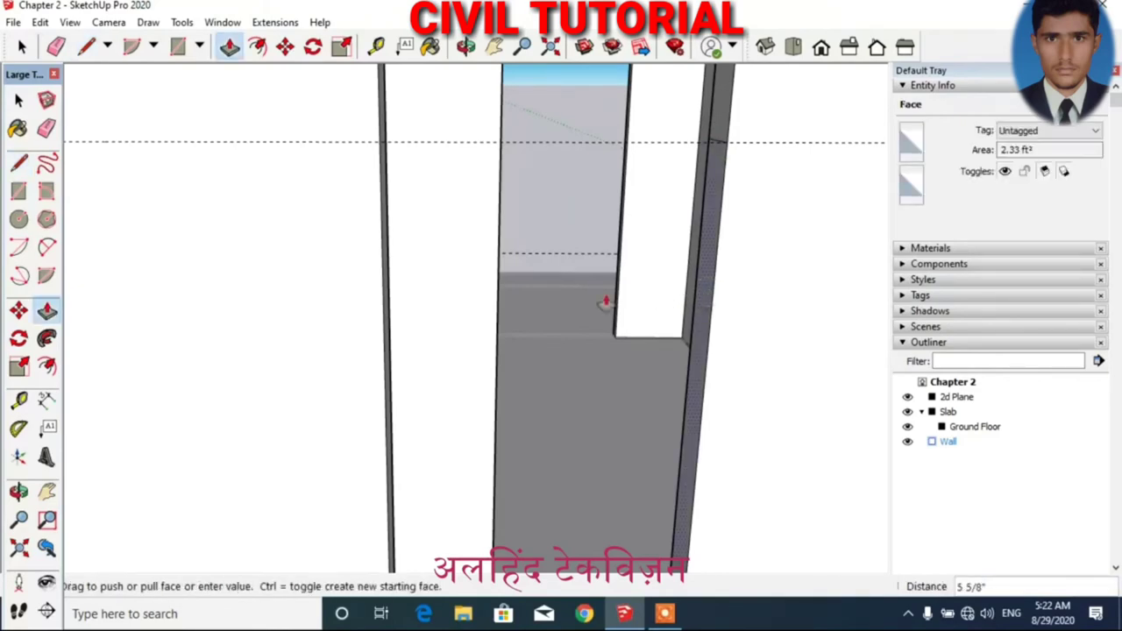
click(401, 373)
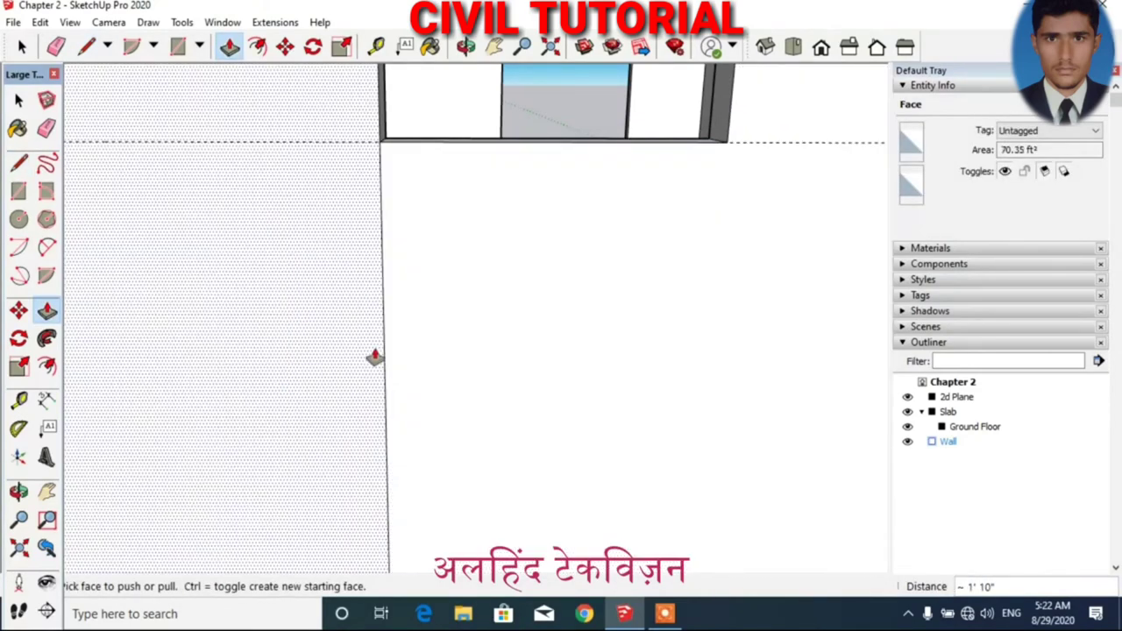
key(e)
click(386, 339)
- On the next opening, draw a sill line and push the face below flush with the floor line
scroll(392, 283, down, 2)
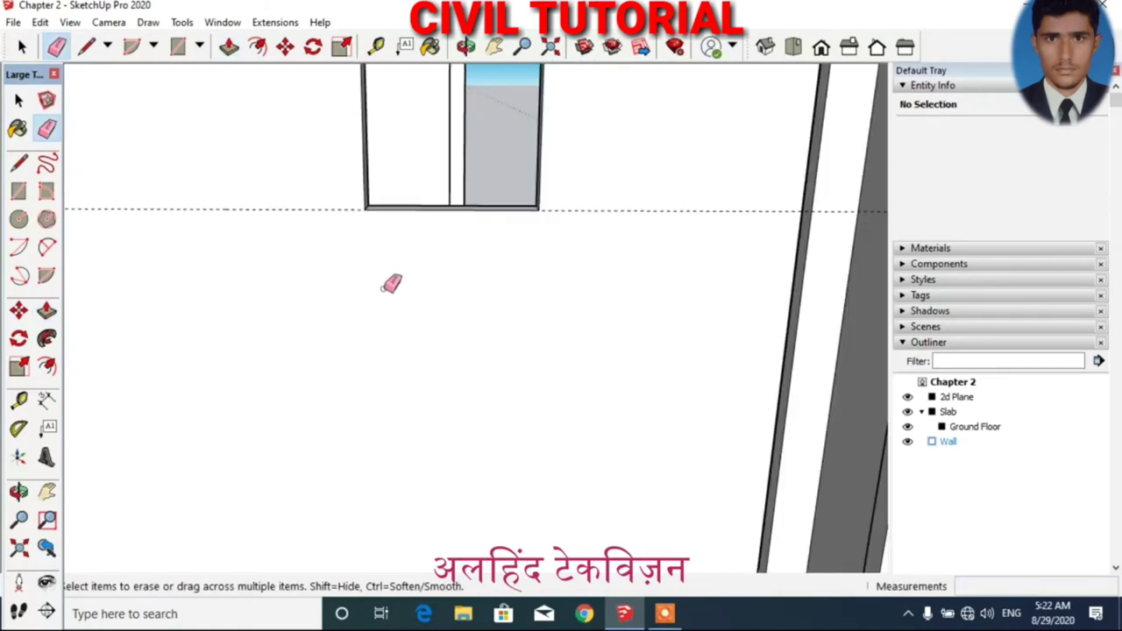
mouse_move(392, 283)
middle_down()
mouse_move(571, 358)
mouse_move(824, 372)
middle_up()
key(l)
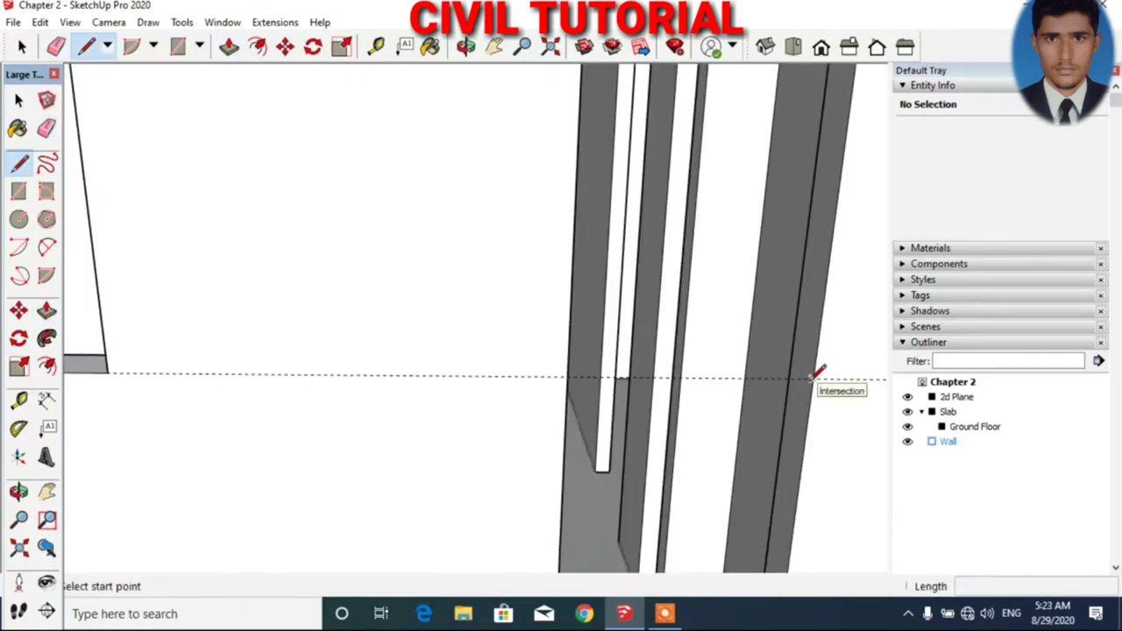
click(811, 378)
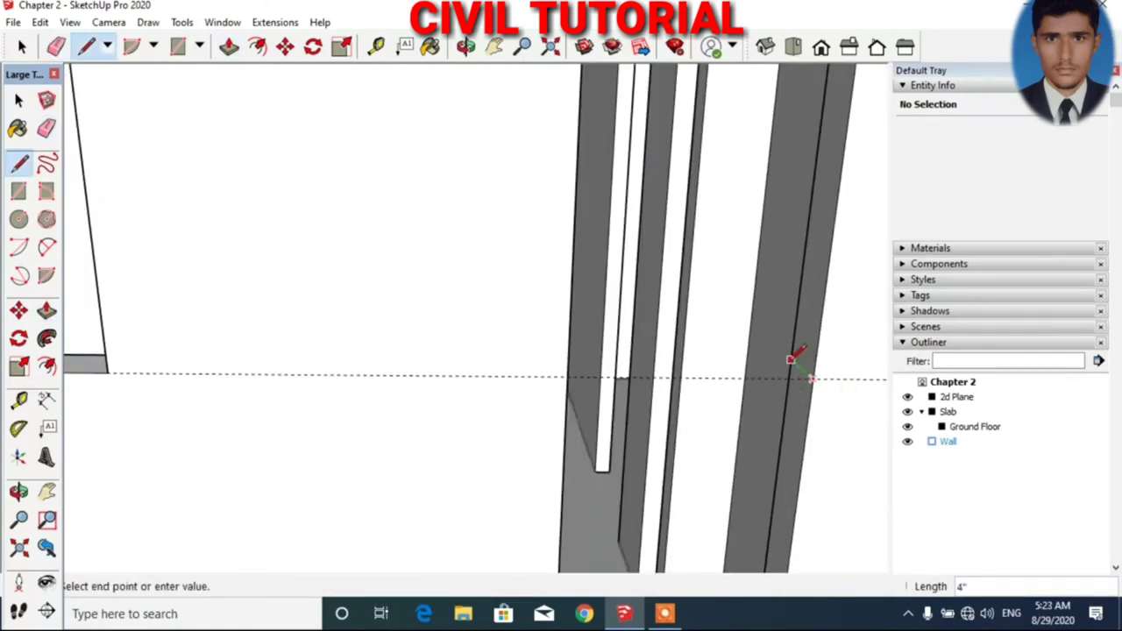
click(791, 359)
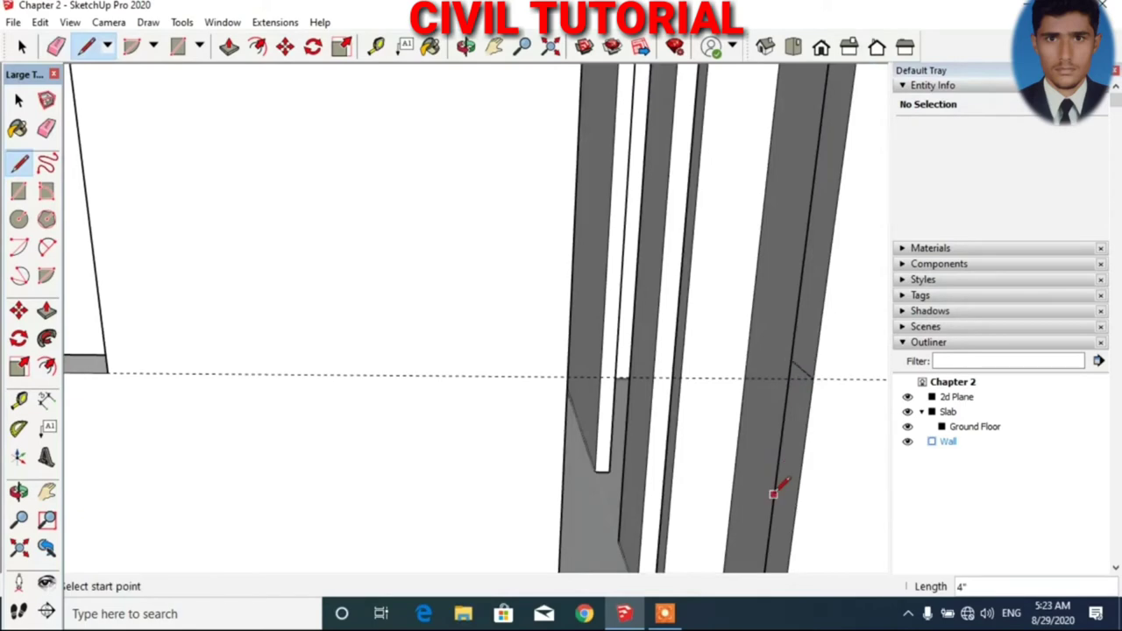
key(p)
click(784, 467)
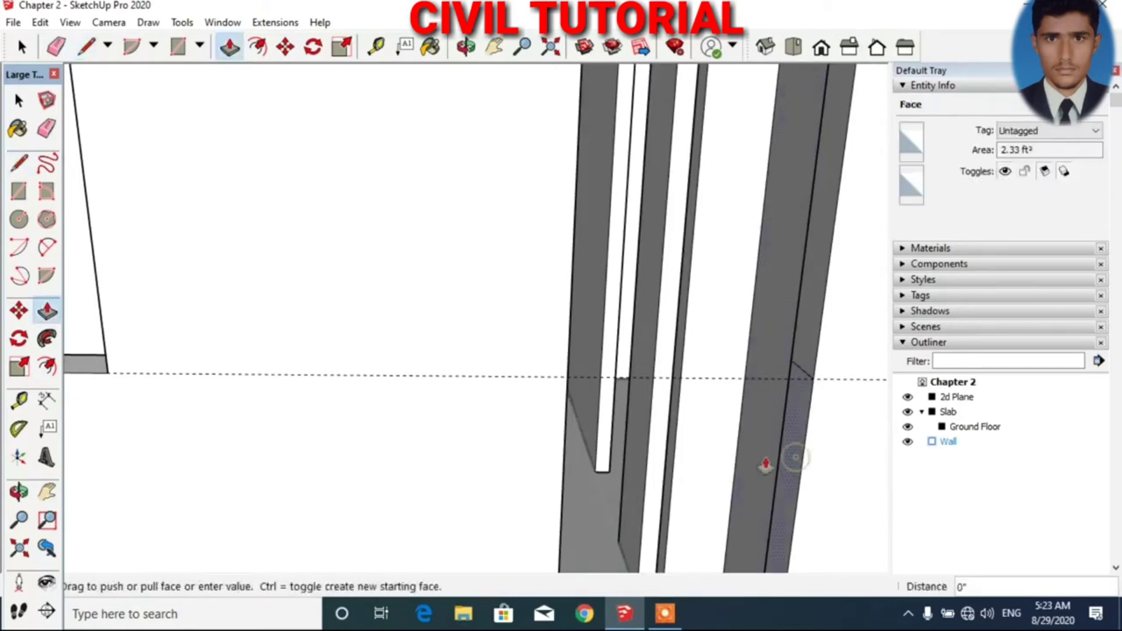
click(561, 453)
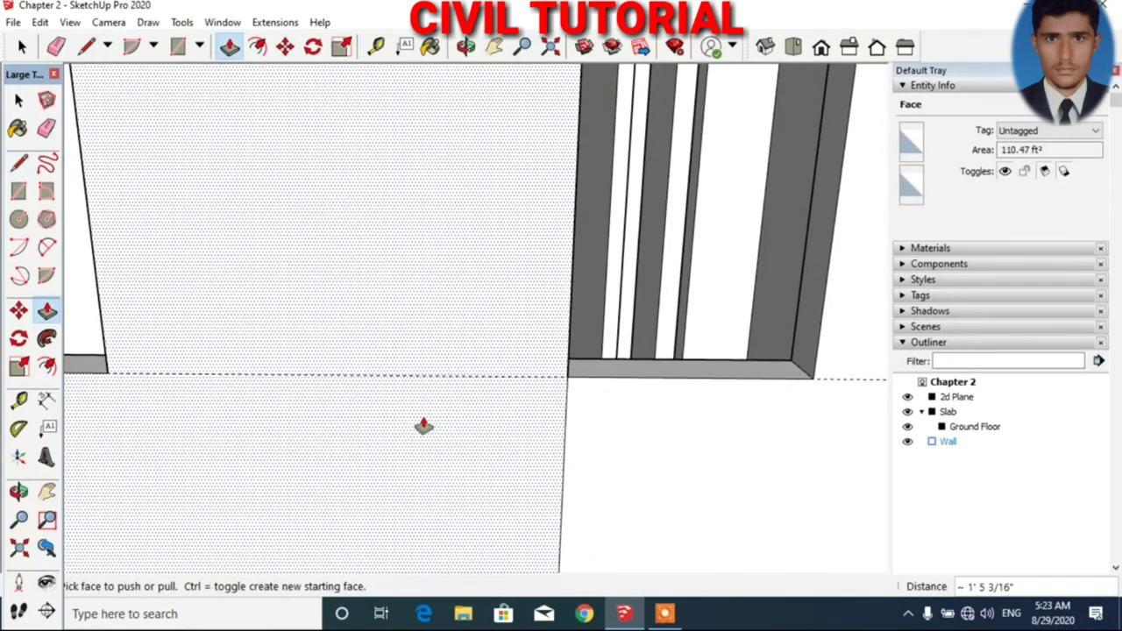
key(e)
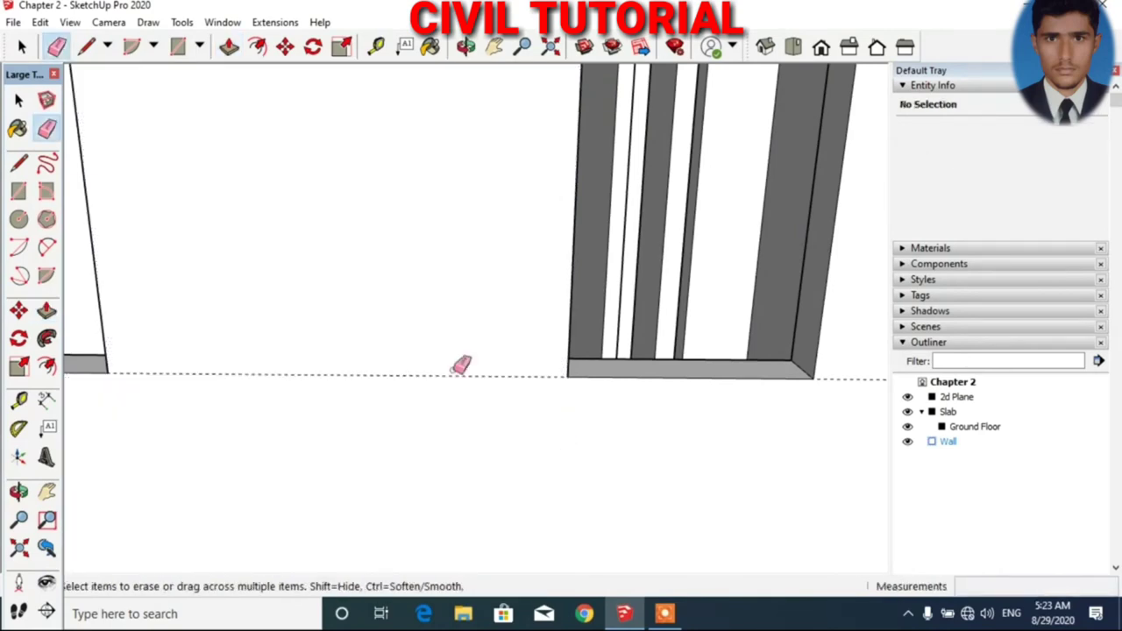
scroll(463, 364, down, 3)
scroll(456, 354, down, 3)
scroll(496, 368, down, 3)
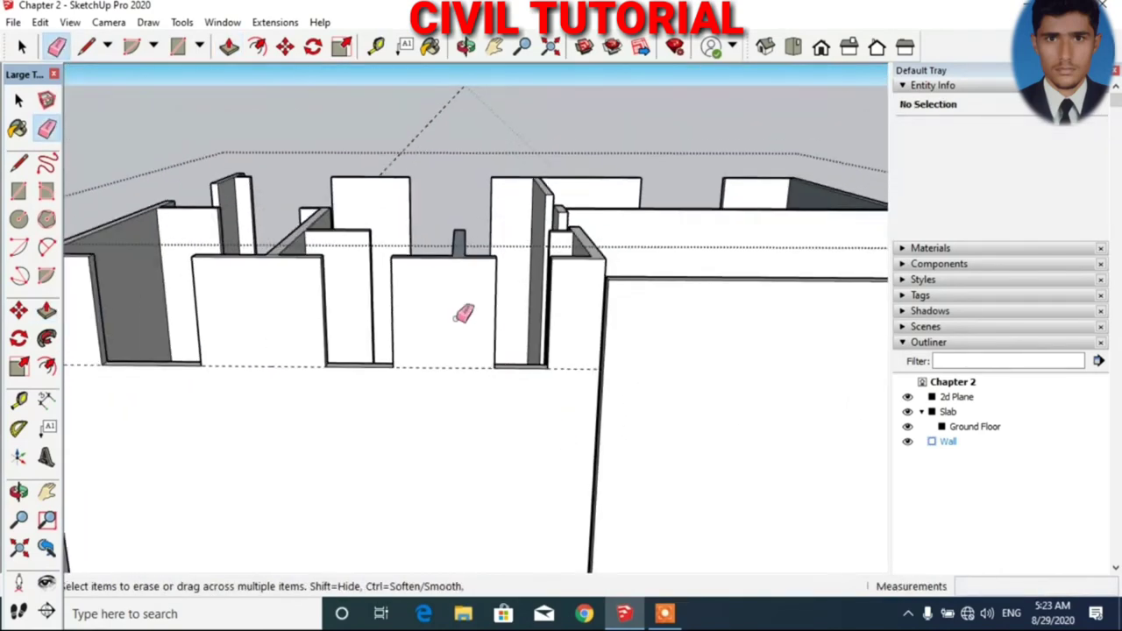
- Add a 2.5' guide line up the wall from its bottom edge
mouse_move(464, 319)
middle_down()
mouse_move(601, 405)
mouse_move(571, 409)
middle_up()
scroll(458, 408, up, 3)
scroll(476, 447, up, 3)
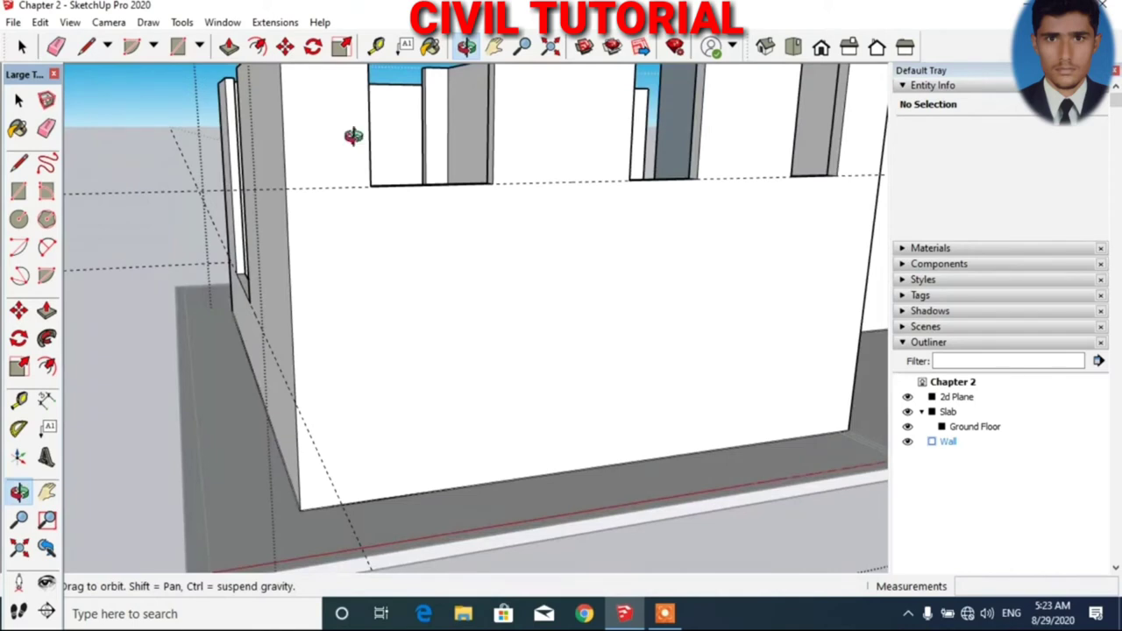
click(376, 46)
click(462, 487)
text(2.5')
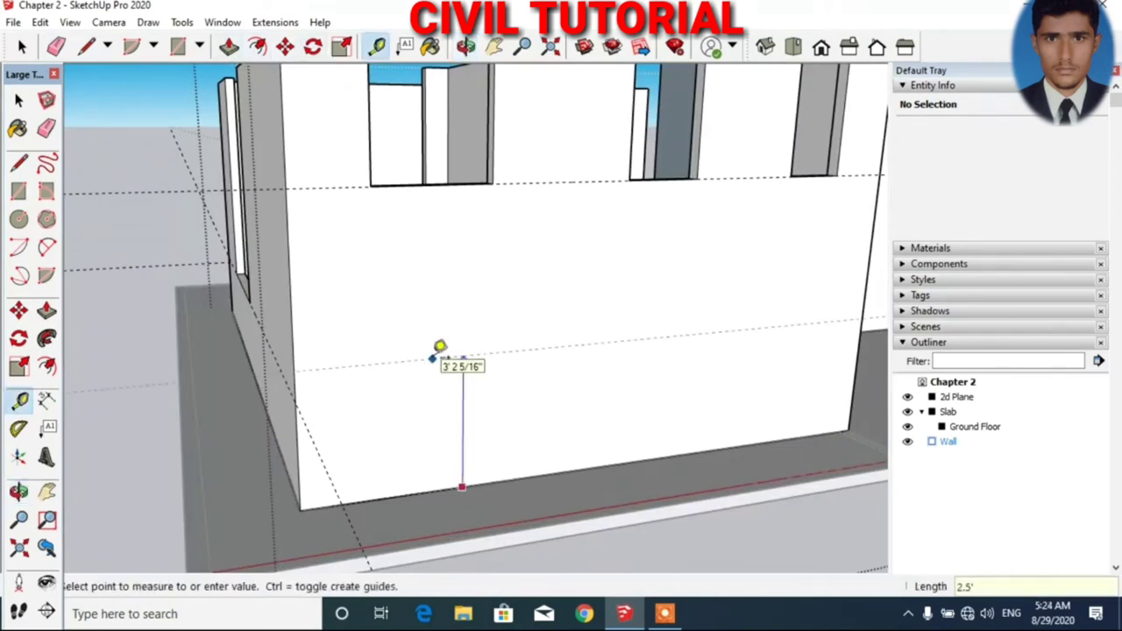
key(Return)
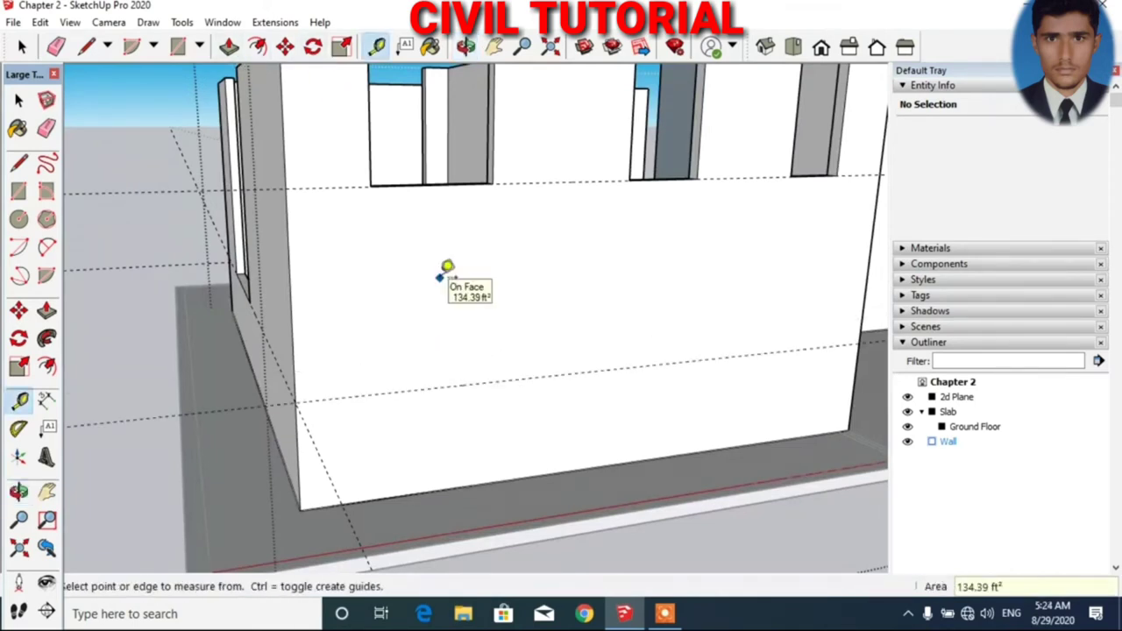
- Push the face inside the wall recess down with Push/Pull
key(p)
middle_drag(439, 288, 445, 333)
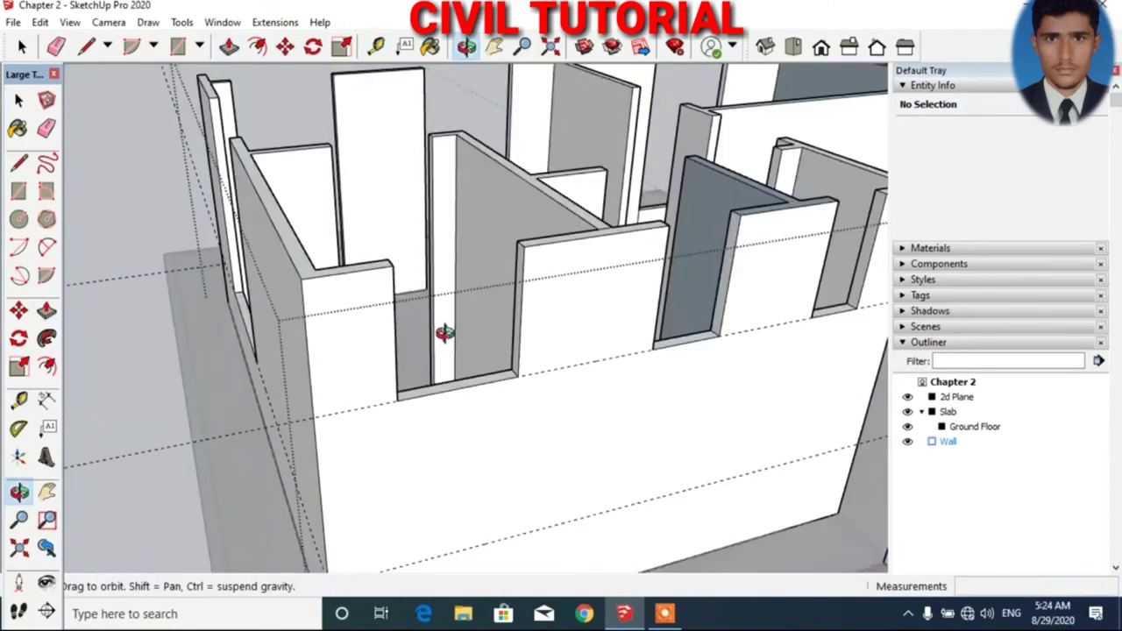
click(460, 391)
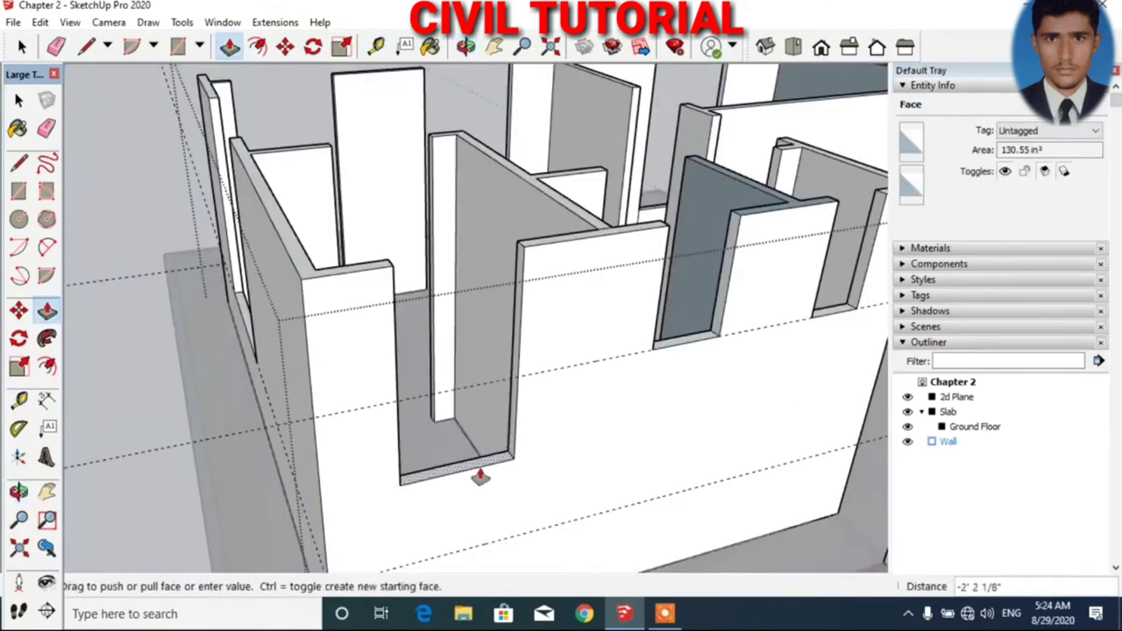
click(483, 541)
scroll(465, 473, up, 5)
middle_drag(459, 408, 532, 413)
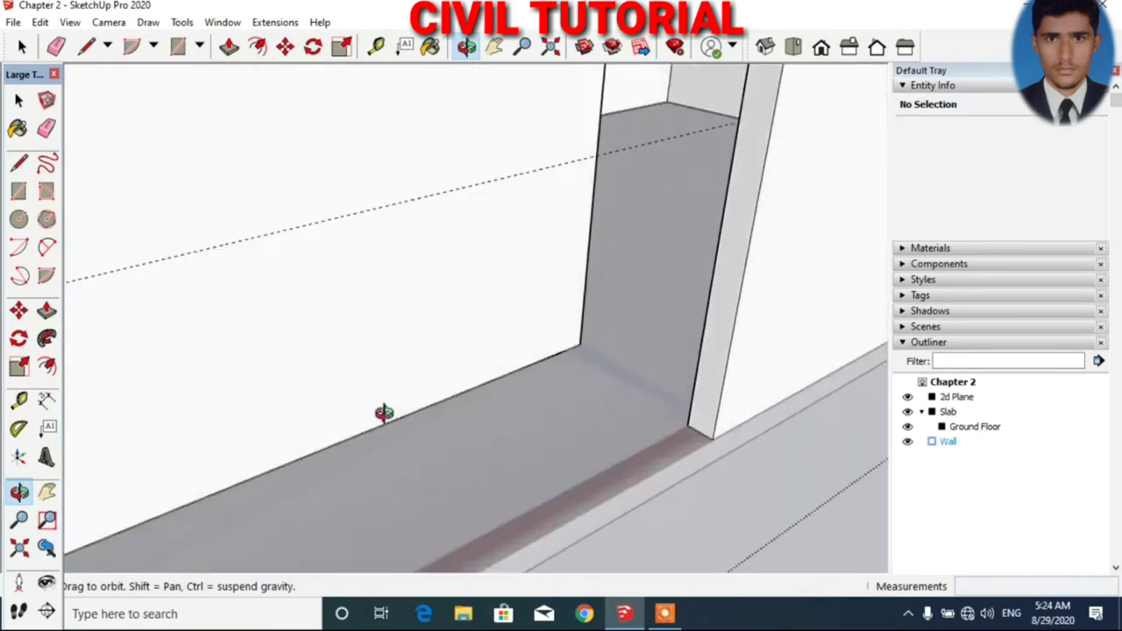
- Draw a rectangle across the opening's base and raise it 2'6" as a sill block
key(r)
click(583, 344)
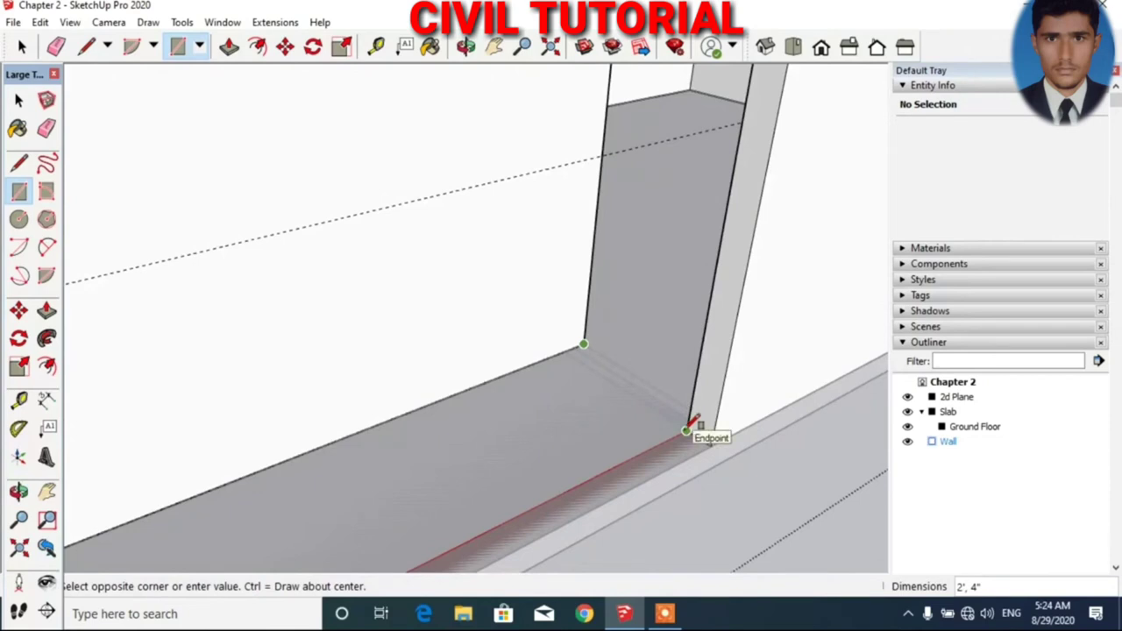
click(686, 431)
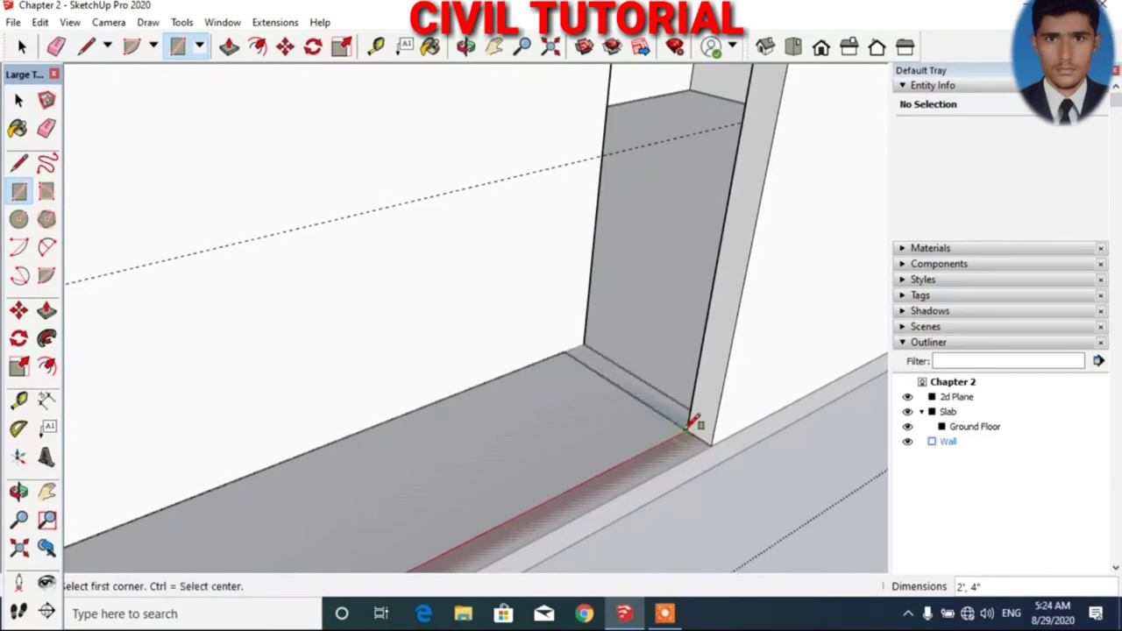
key(p)
click(606, 368)
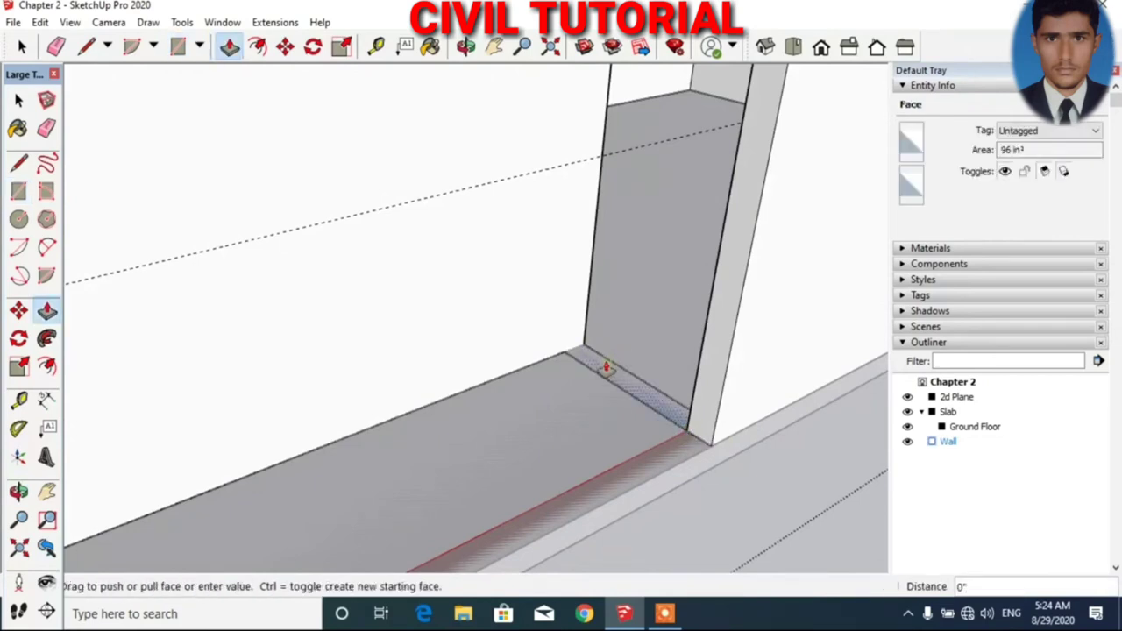
click(573, 171)
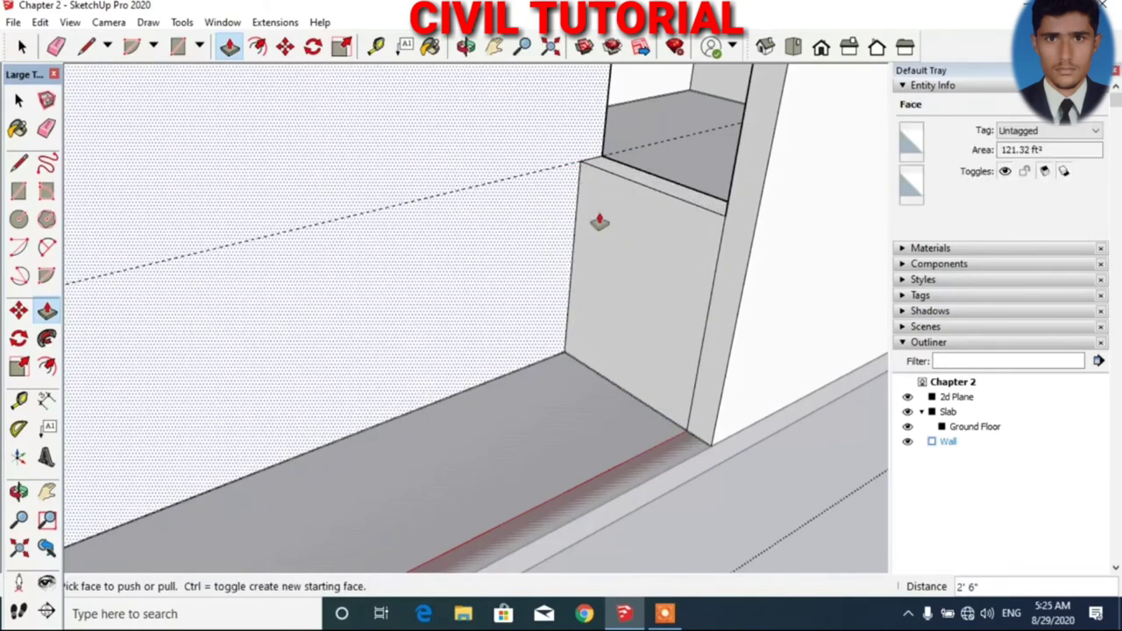
scroll(599, 220, down, 2)
scroll(620, 268, down, 2)
scroll(641, 306, down, 5)
key(e)
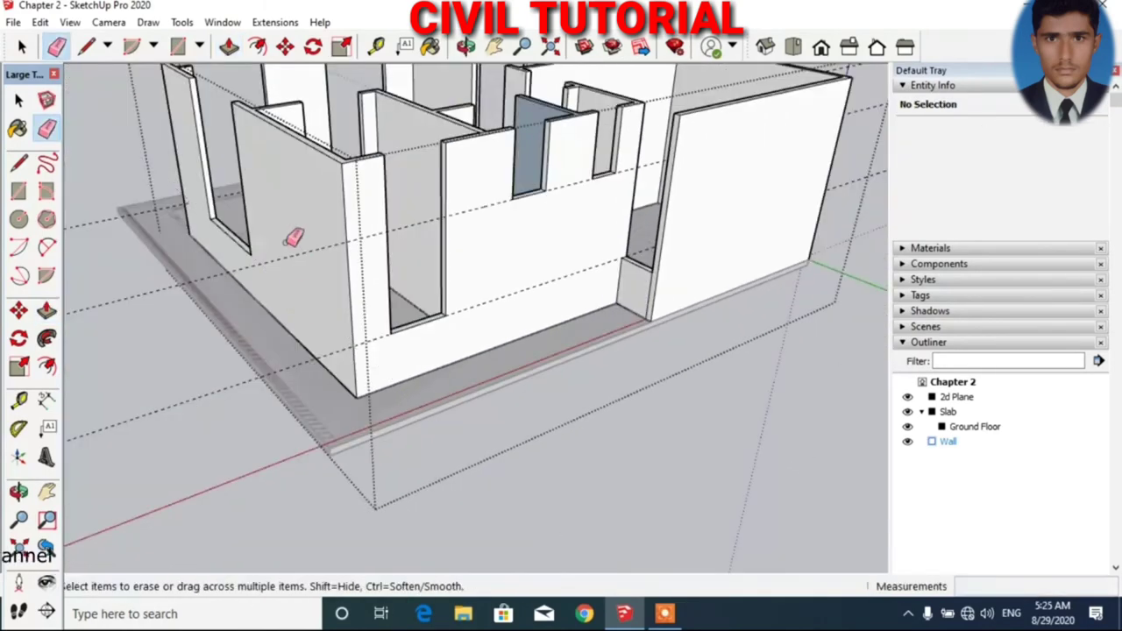
scroll(339, 358, down, 3)
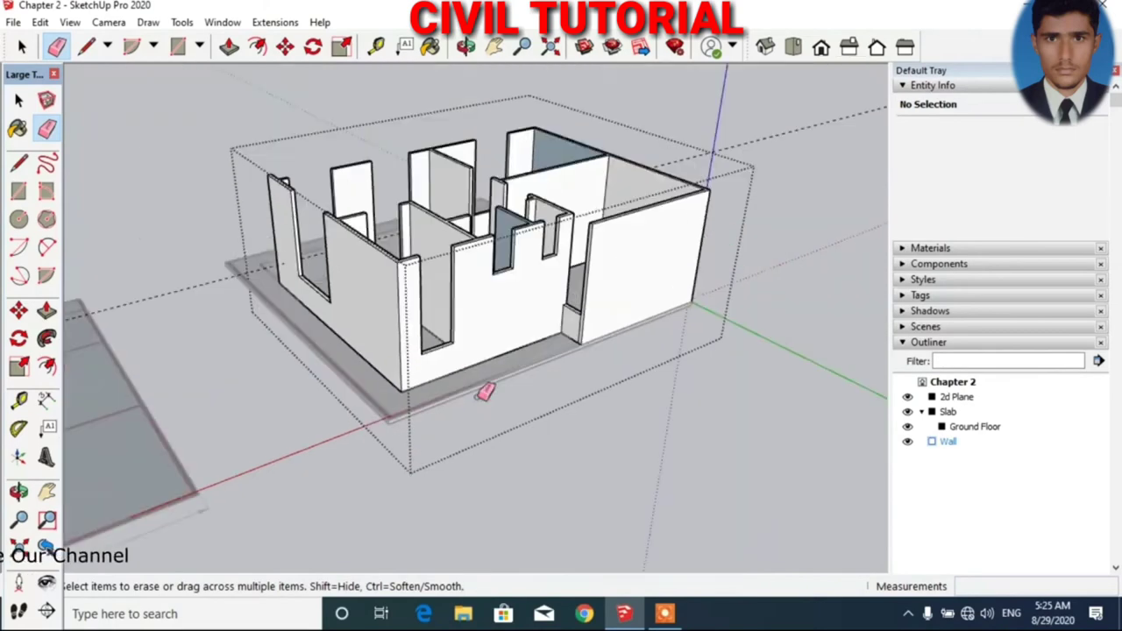
key(o)
drag(163, 286, 383, 261)
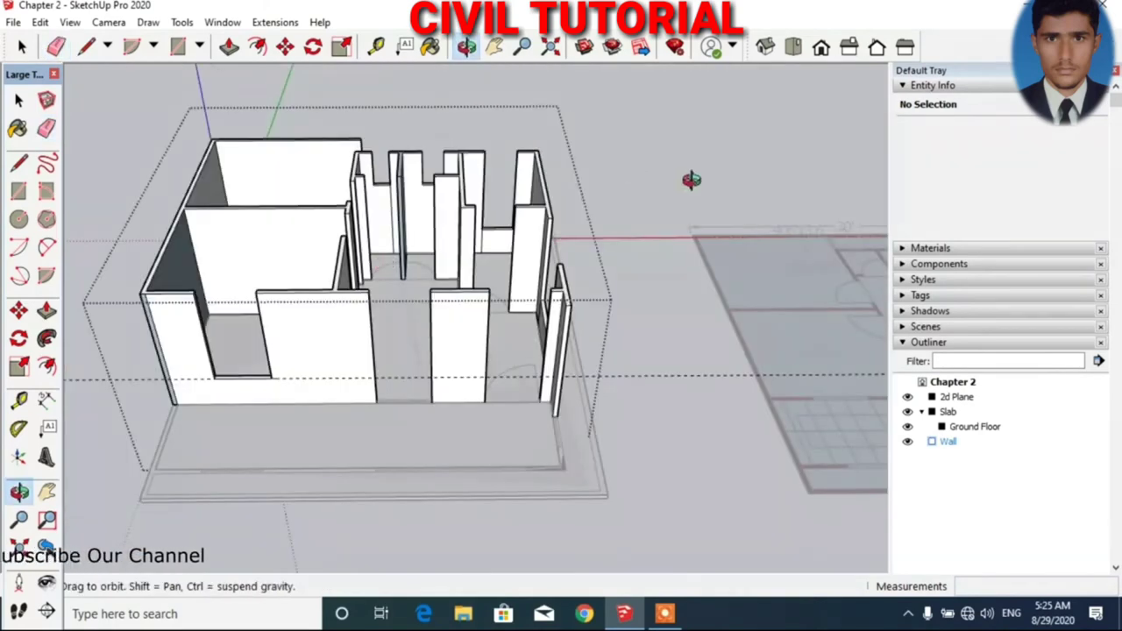
mouse_move(689, 181)
mouse_down()
mouse_move(723, 202)
mouse_move(450, 319)
mouse_move(501, 205)
mouse_move(401, 353)
mouse_up()
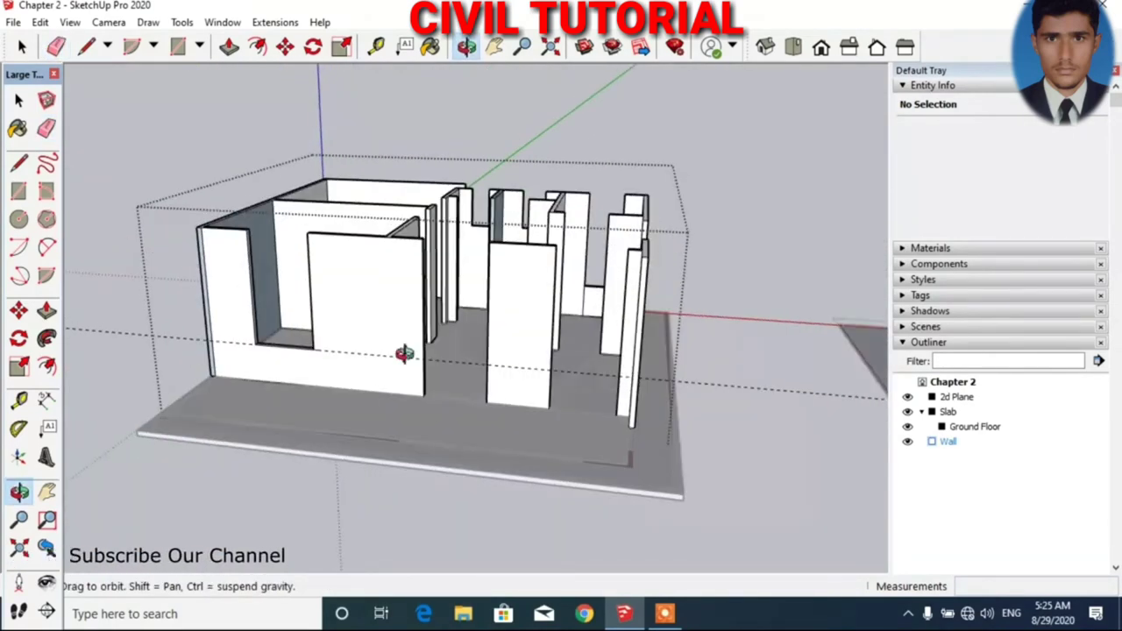
mouse_move(445, 417)
mouse_down()
mouse_move(719, 306)
mouse_move(482, 385)
mouse_move(523, 221)
mouse_move(546, 181)
mouse_up()
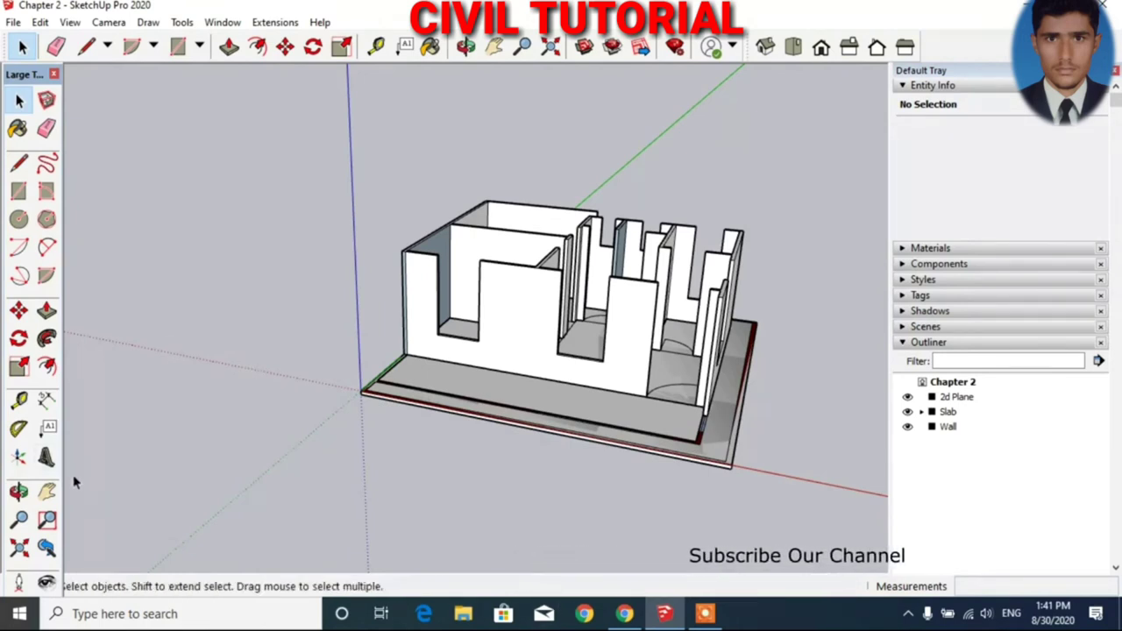
- Pan to empty ground left of the house, then draw and extrude the first box
click(48, 497)
mouse_move(291, 406)
mouse_down()
mouse_move(469, 408)
mouse_move(635, 436)
mouse_up()
key(r)
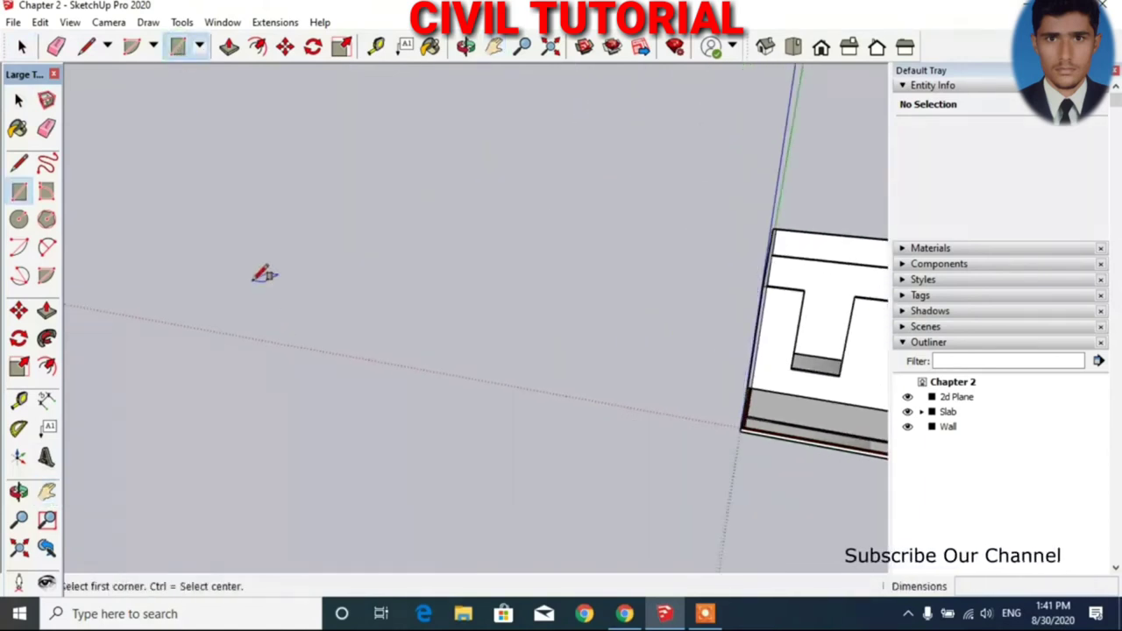
click(252, 281)
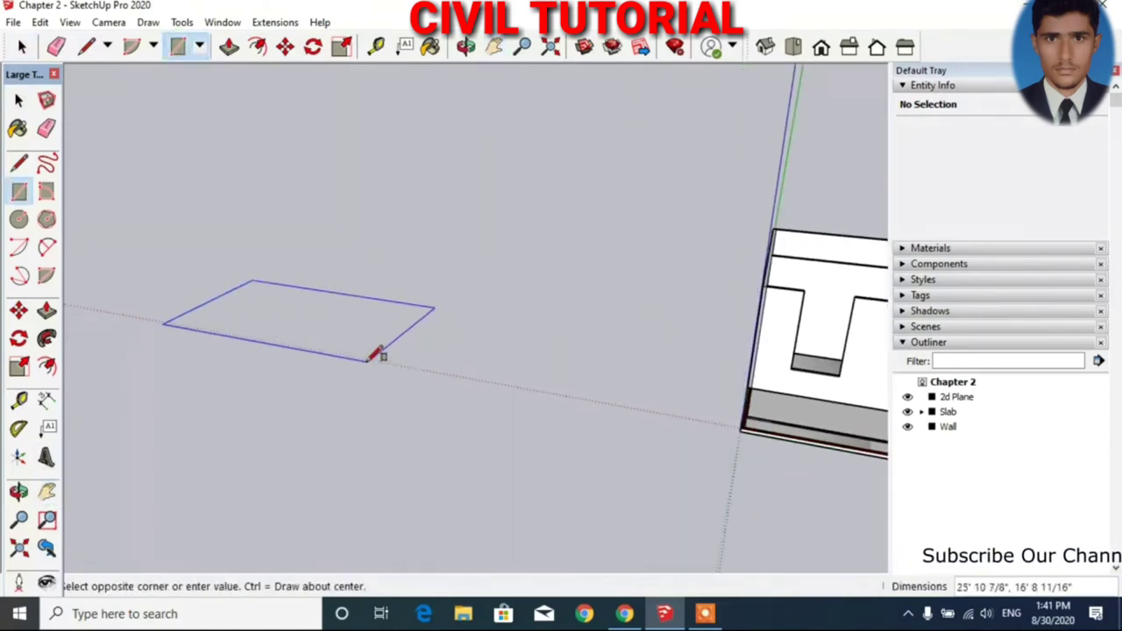
click(365, 360)
key(p)
click(319, 325)
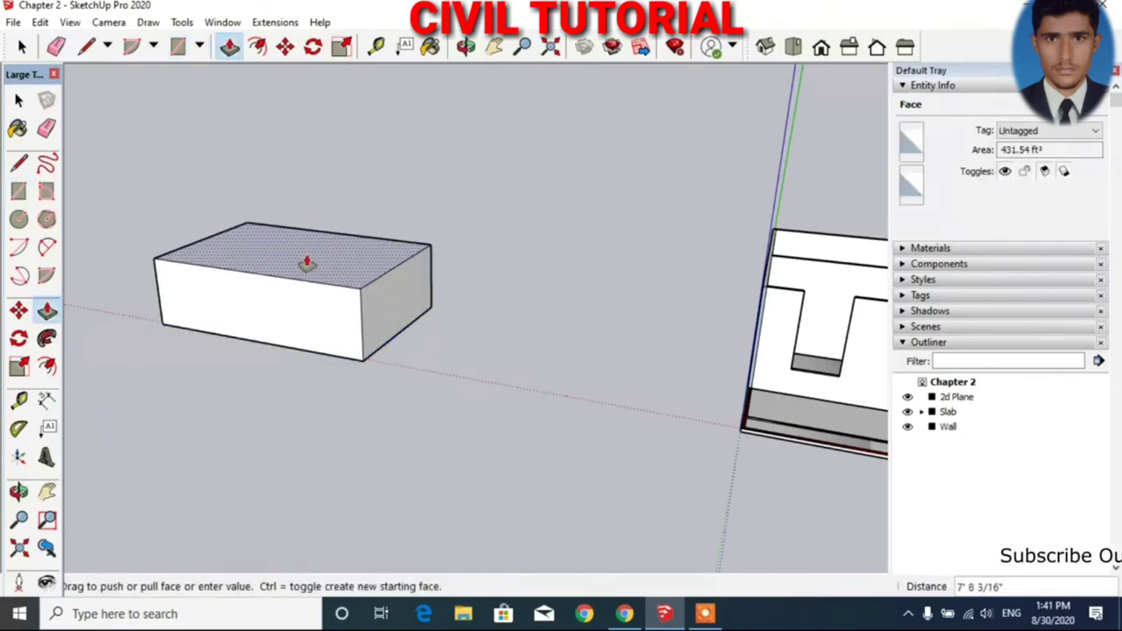
click(306, 260)
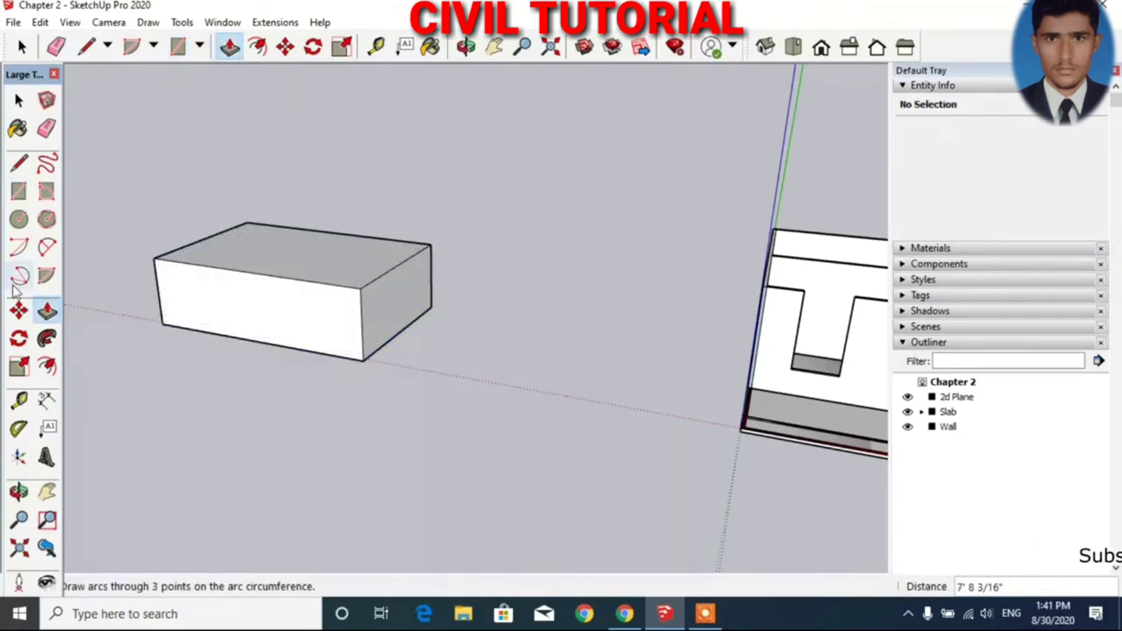
- Draw and extrude a second box to its right, then window-select that box
click(19, 191)
click(487, 226)
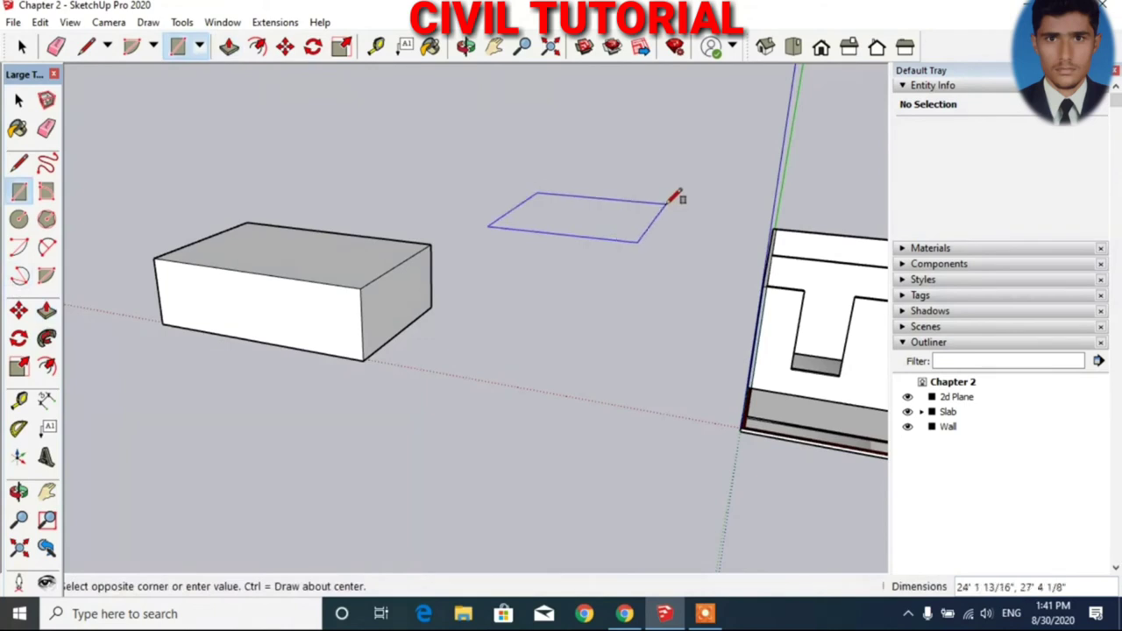
click(664, 204)
key(p)
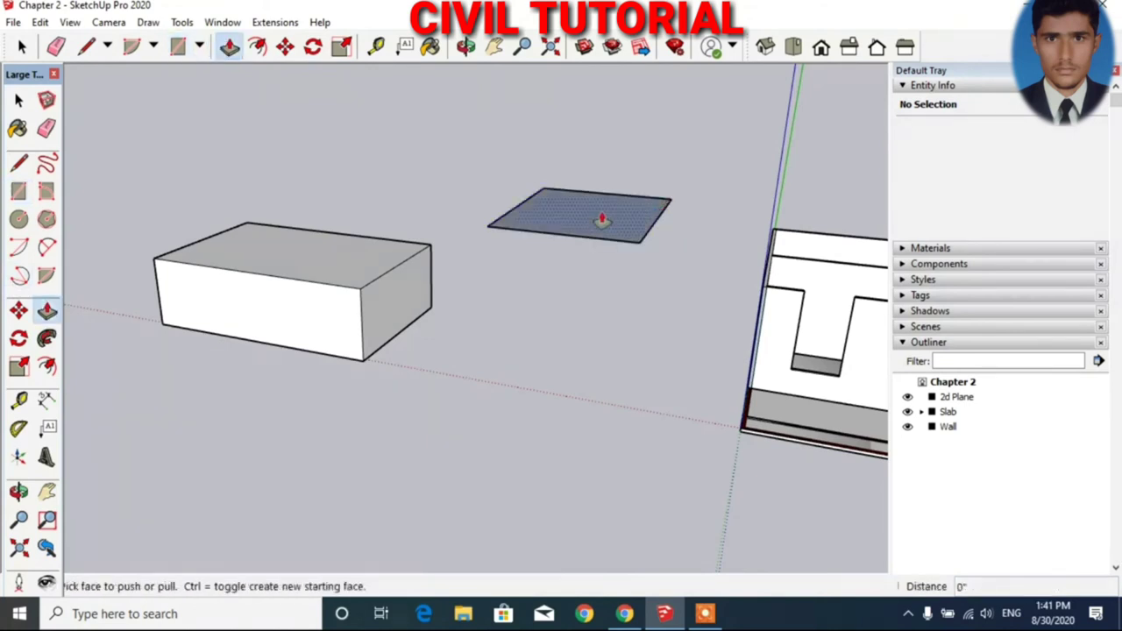
click(602, 218)
click(603, 191)
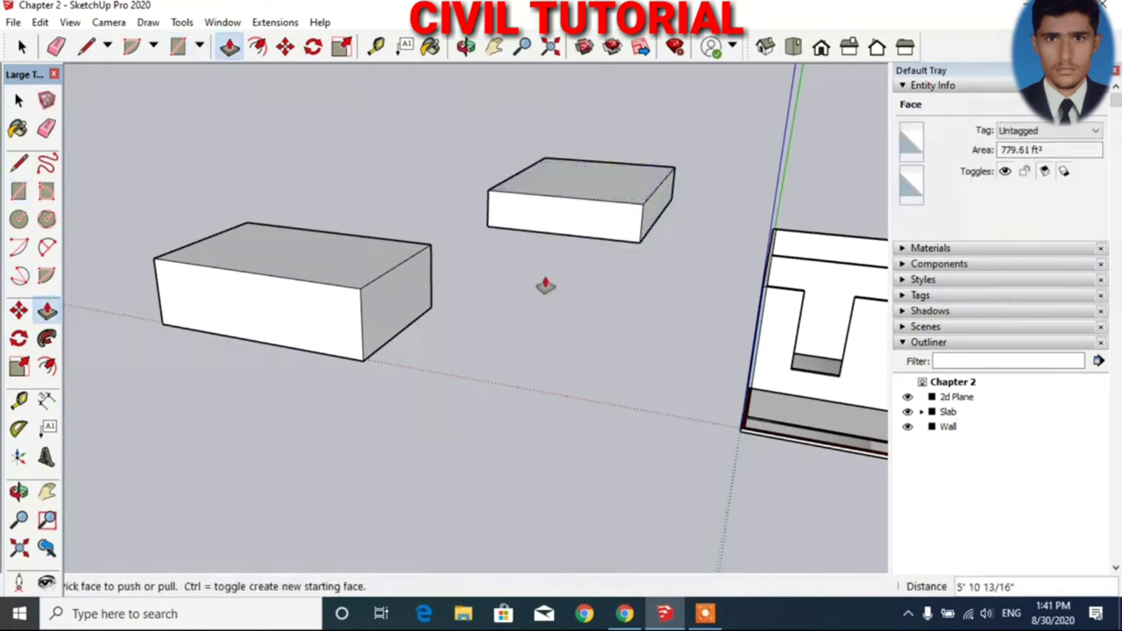
key(space)
drag(465, 150, 702, 244)
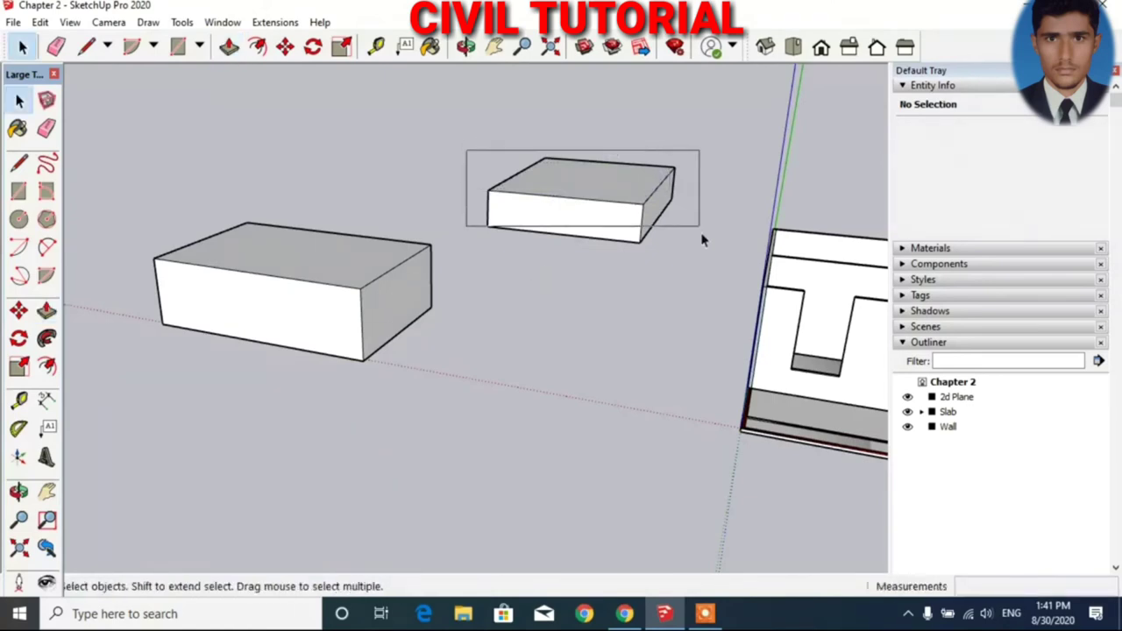
- Move the smaller box beside the larger one, undoing an earlier misplaced move first
key(m)
click(558, 219)
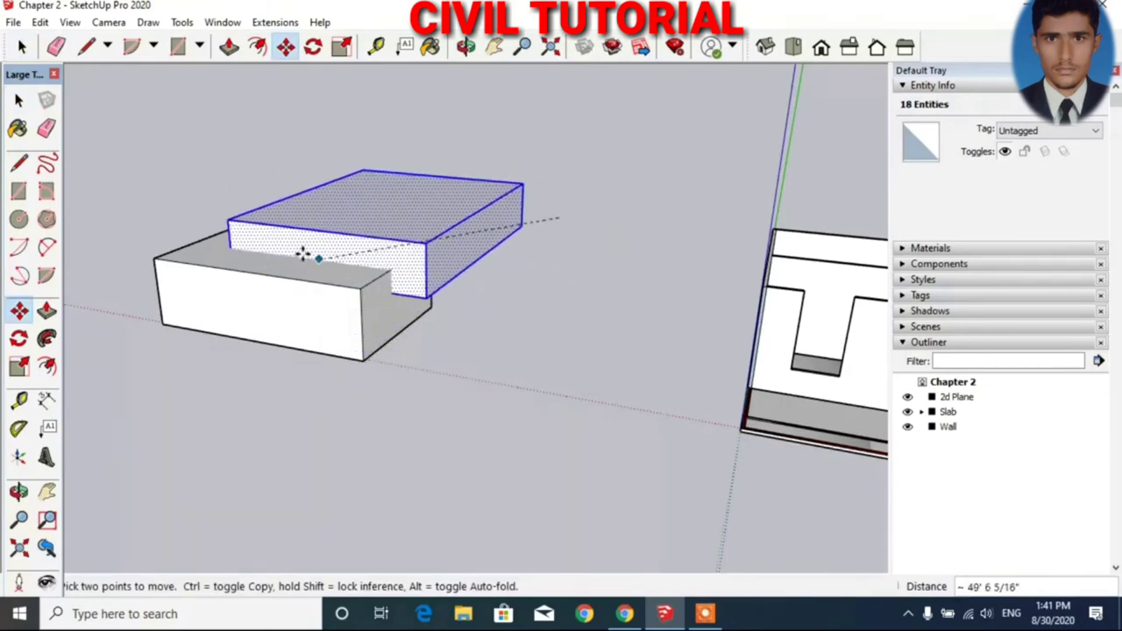
click(193, 260)
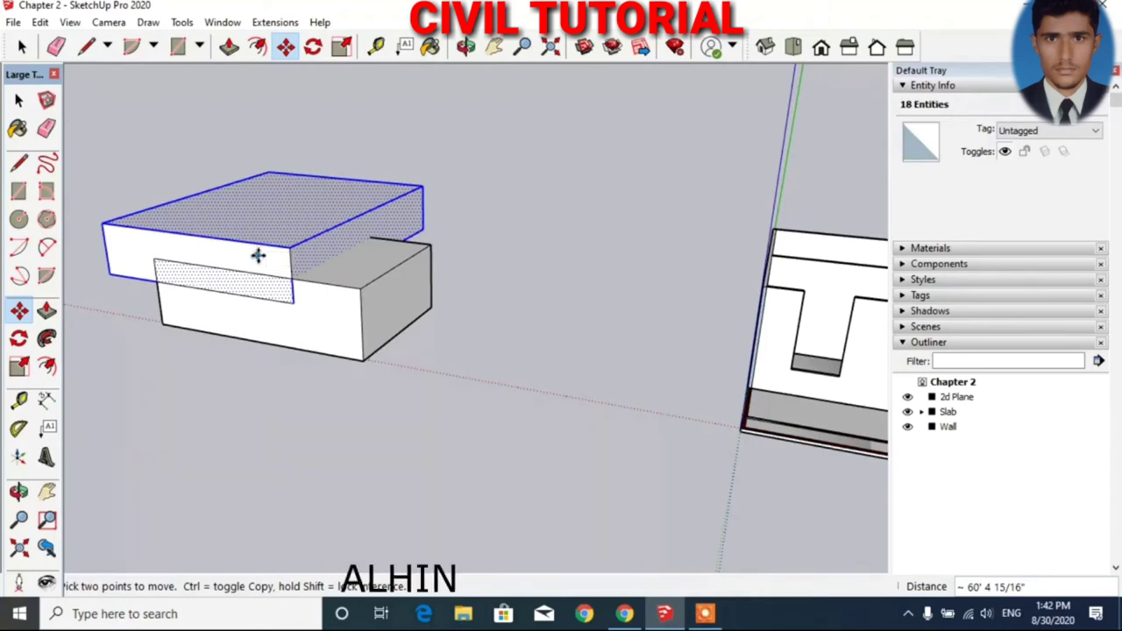
click(334, 223)
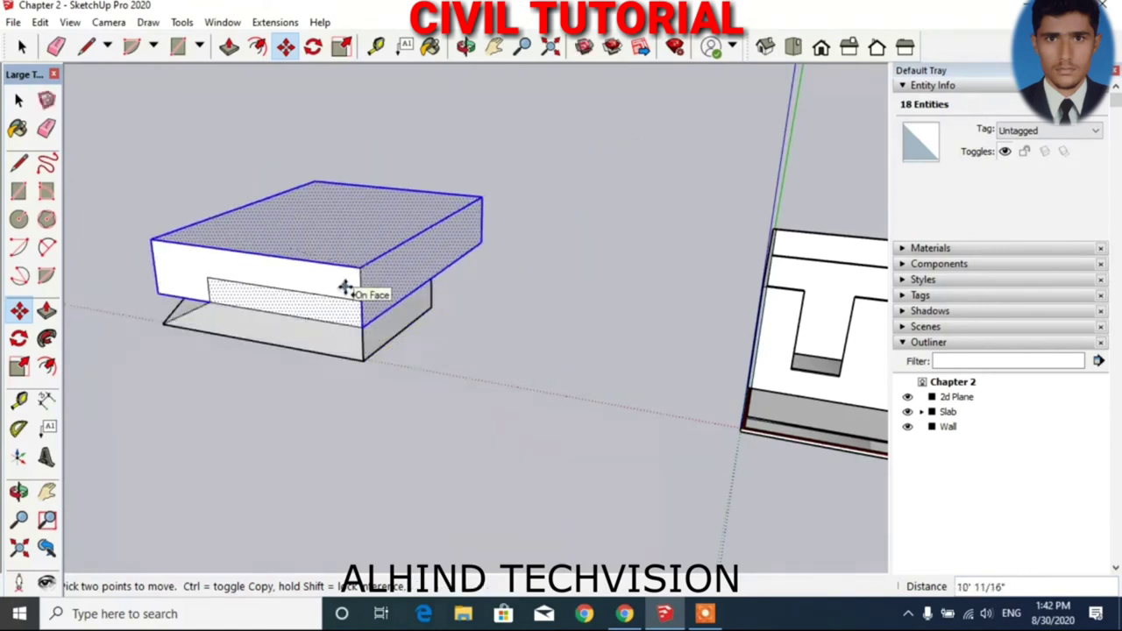
key(Escape)
key(ctrl+z)
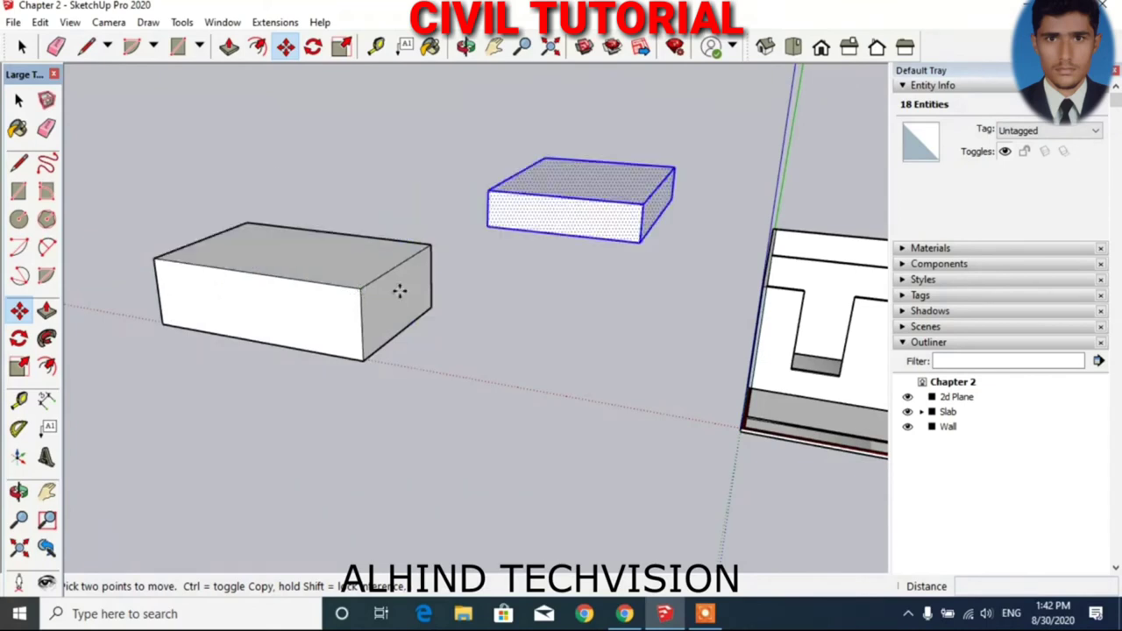
click(526, 339)
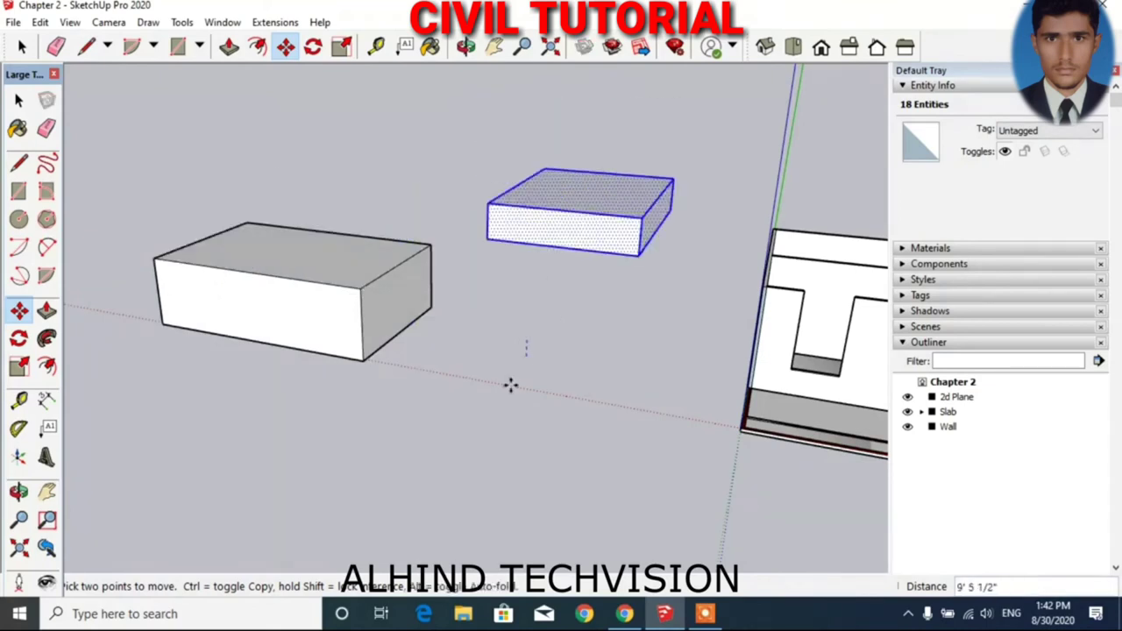
click(500, 465)
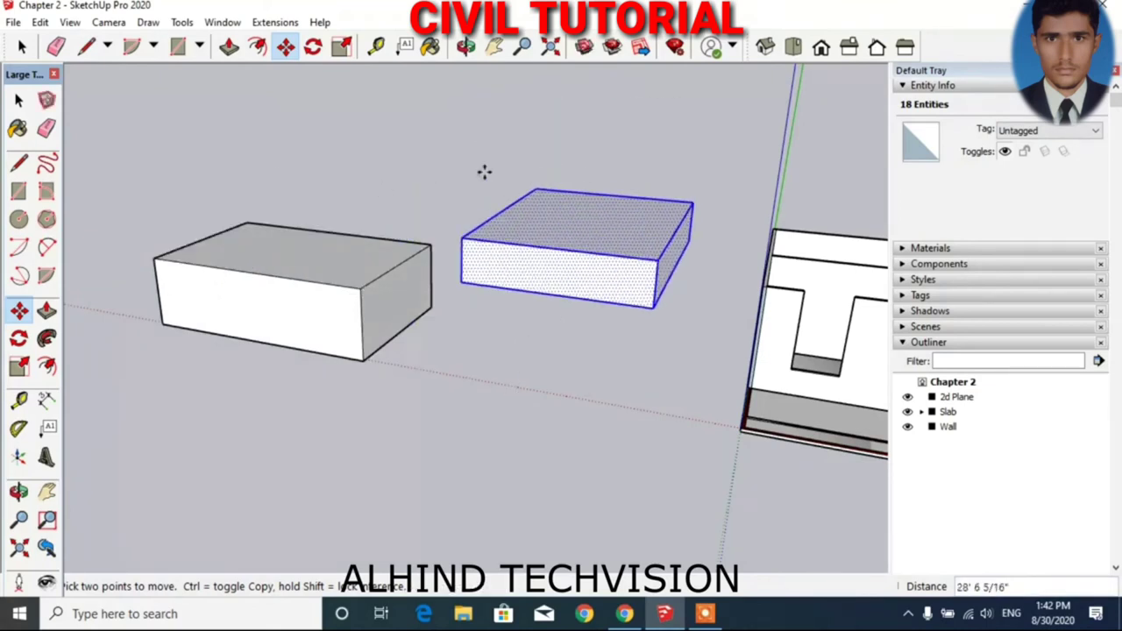
- Make Group on the right box, then on the left box, and clear the selection
key(space)
right_click(542, 244)
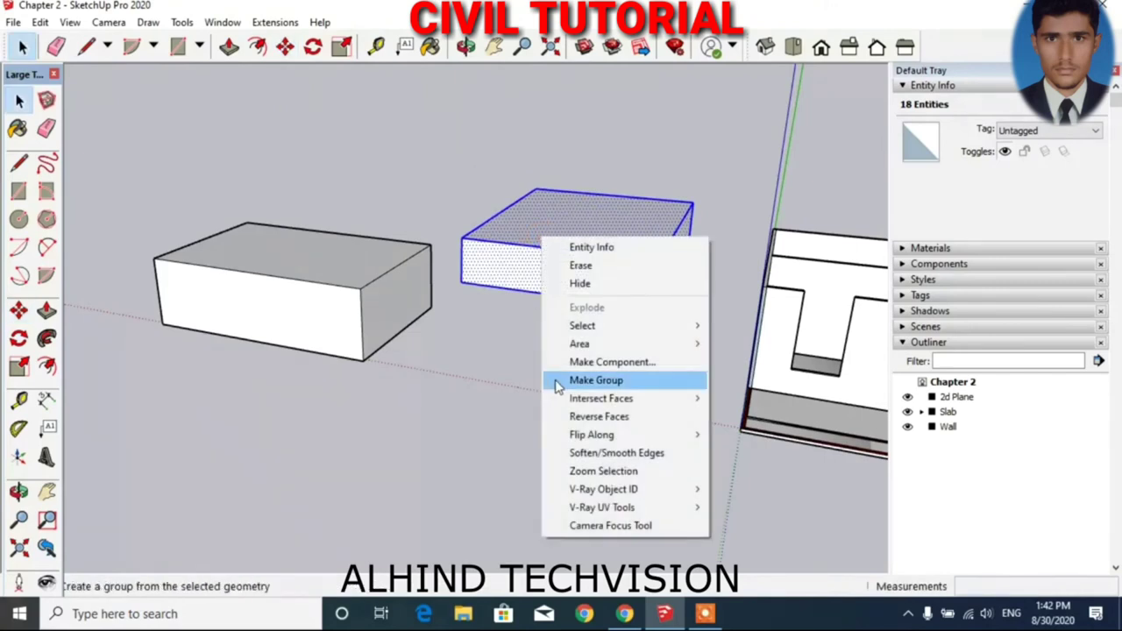
click(558, 387)
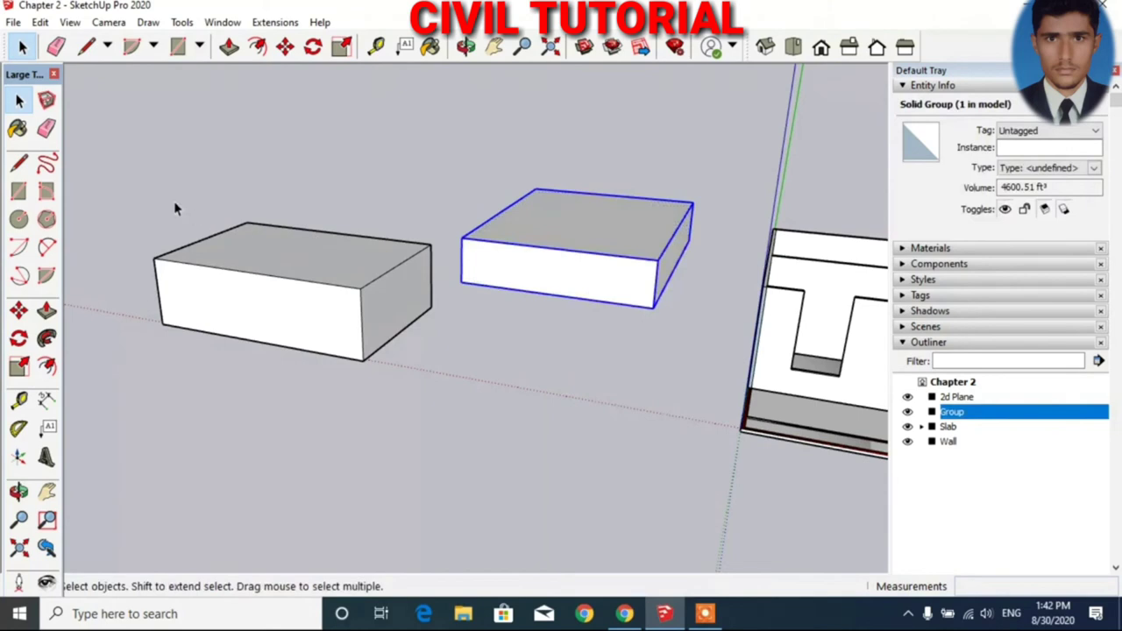
triple_click(306, 314)
right_click(298, 312)
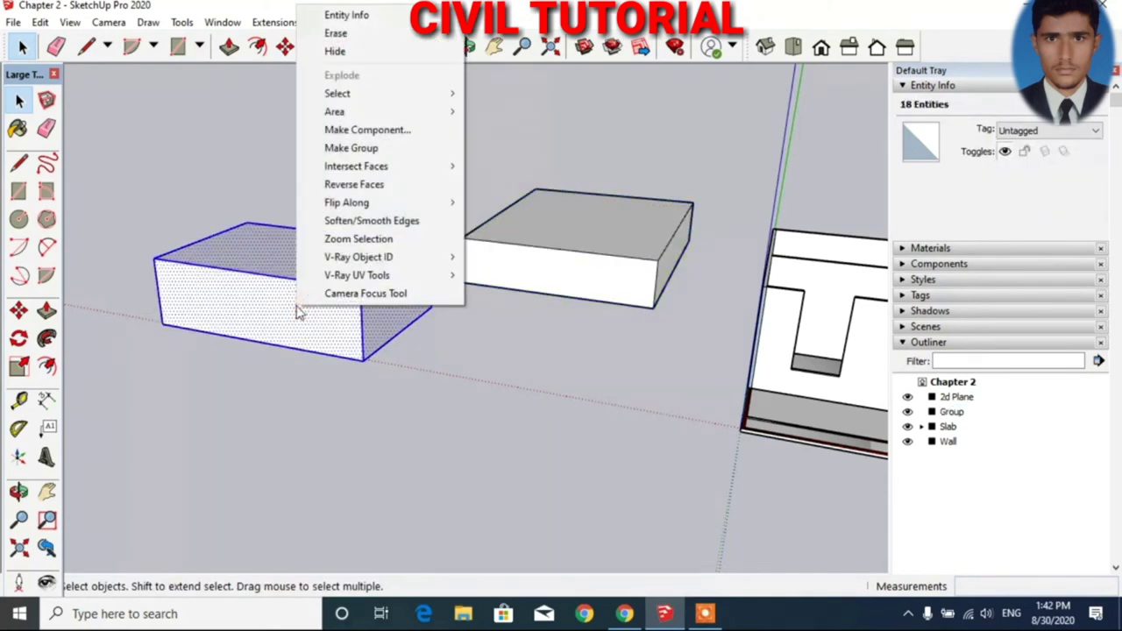
click(357, 151)
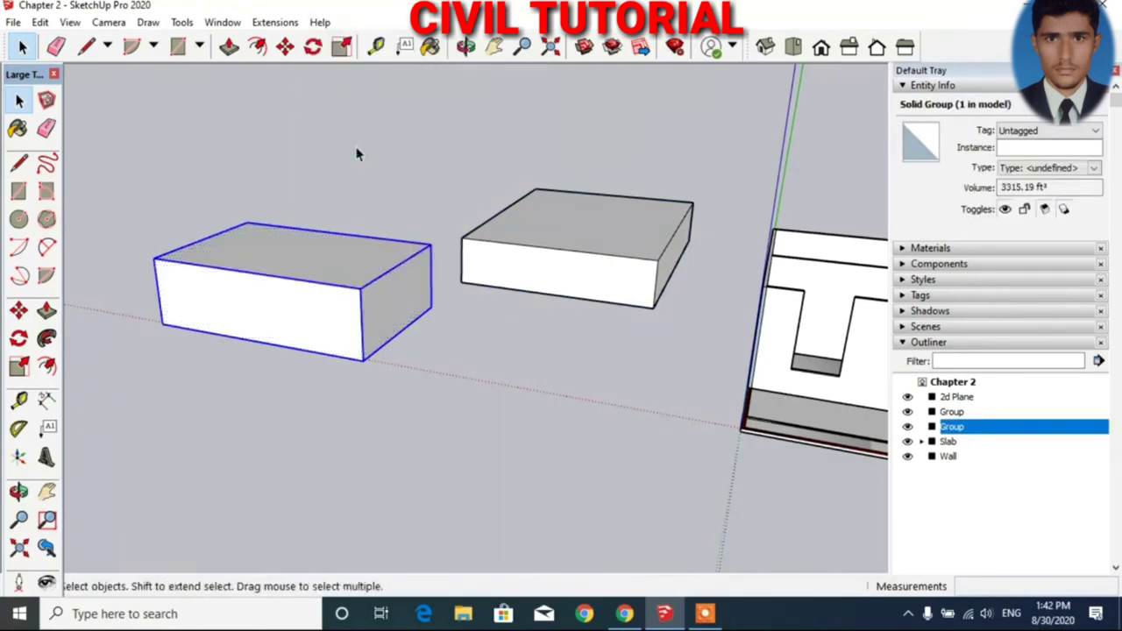
click(369, 405)
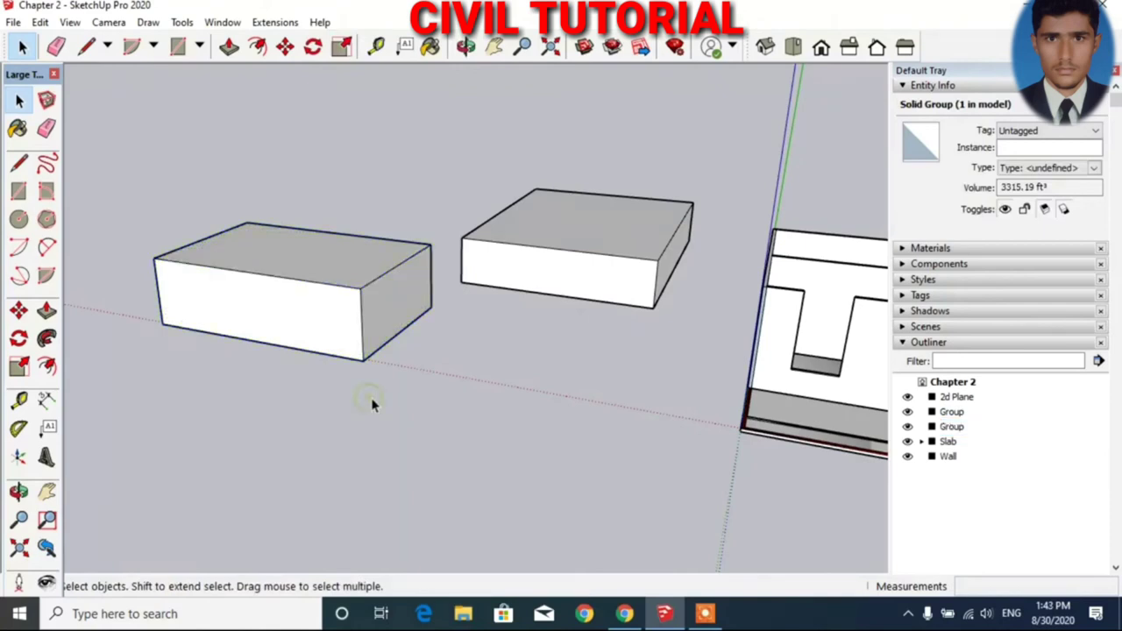
- Move the right box group in several tries until it rests behind the left box, beside the house
click(531, 247)
key(m)
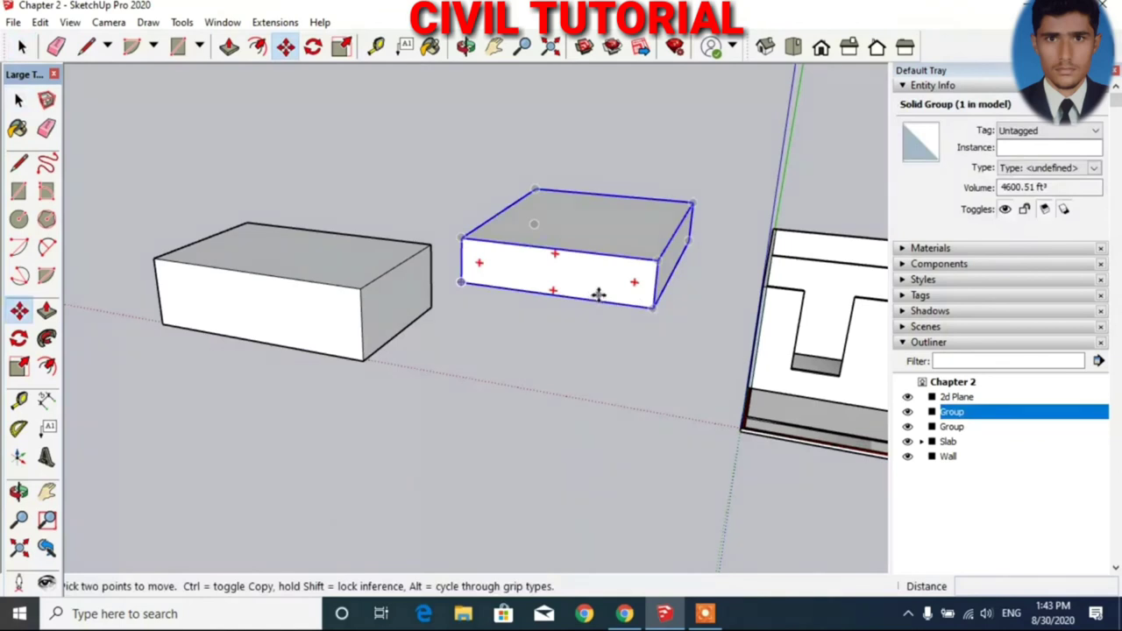
click(598, 298)
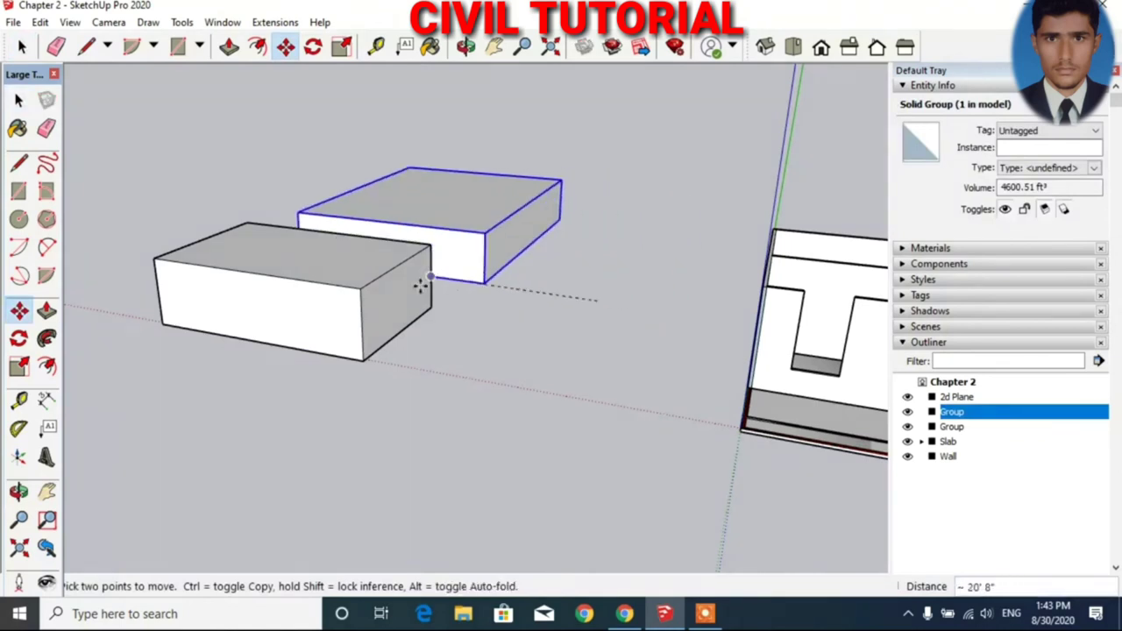
click(347, 287)
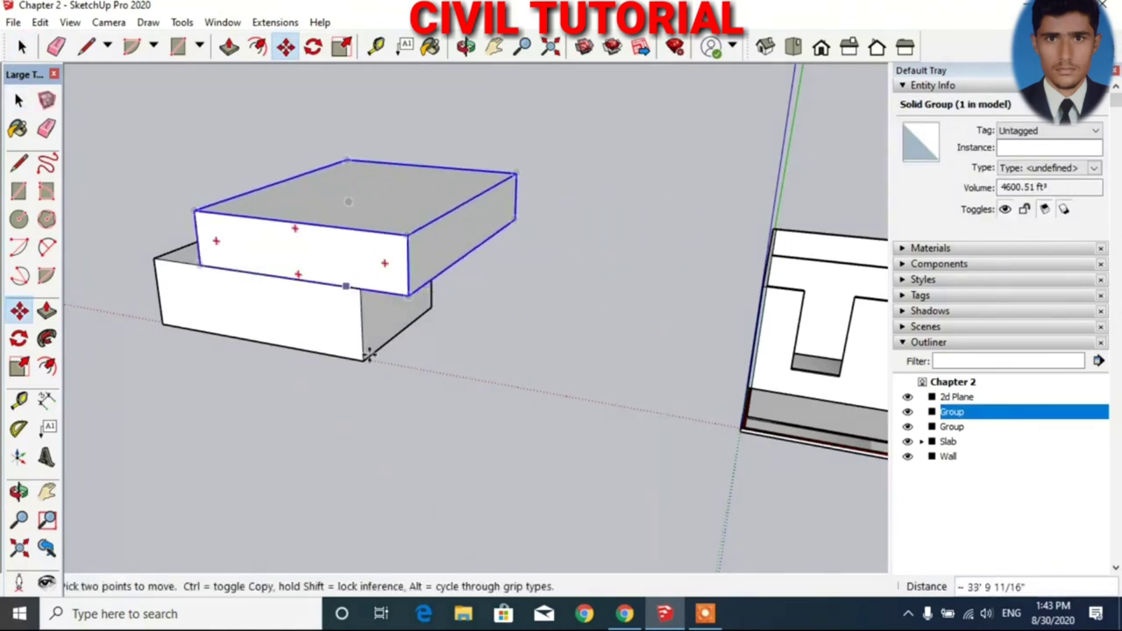
click(406, 296)
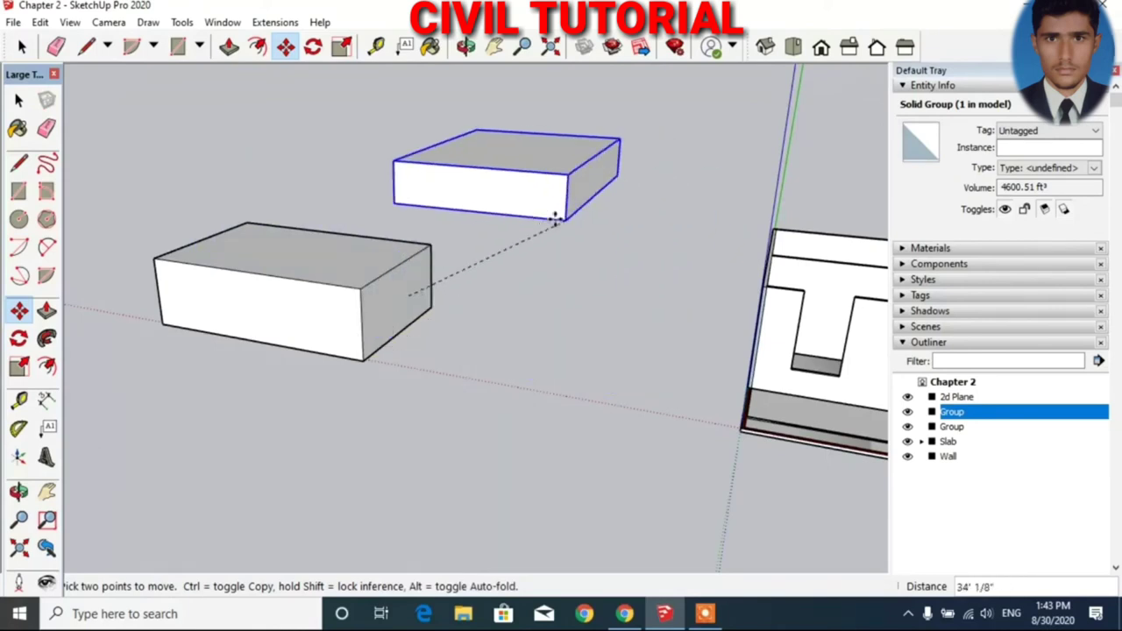
click(360, 288)
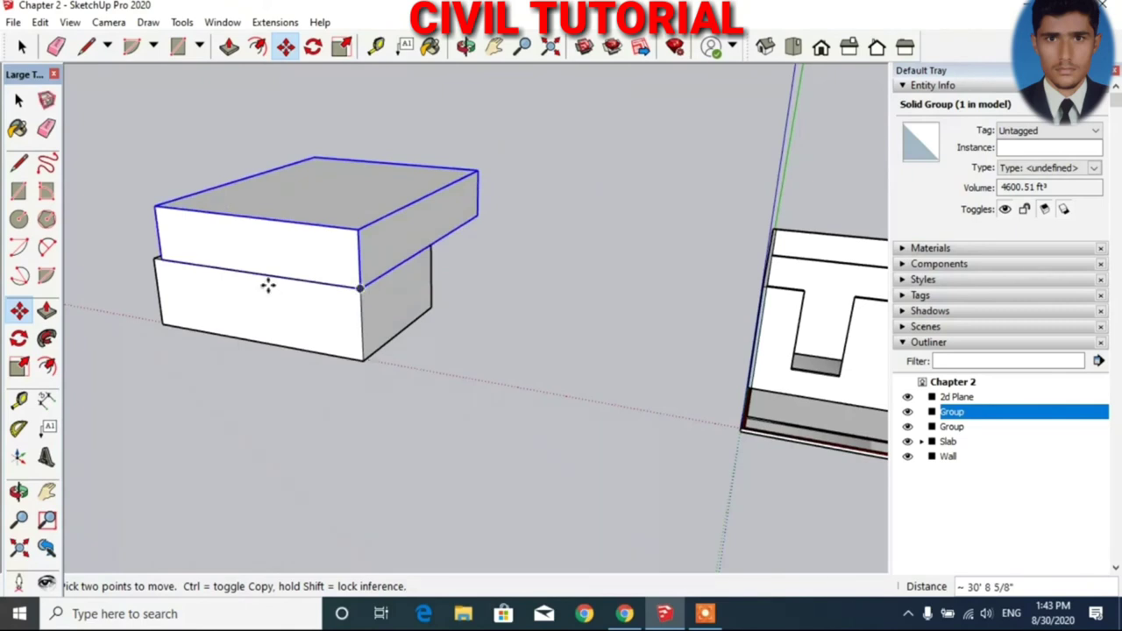
click(356, 289)
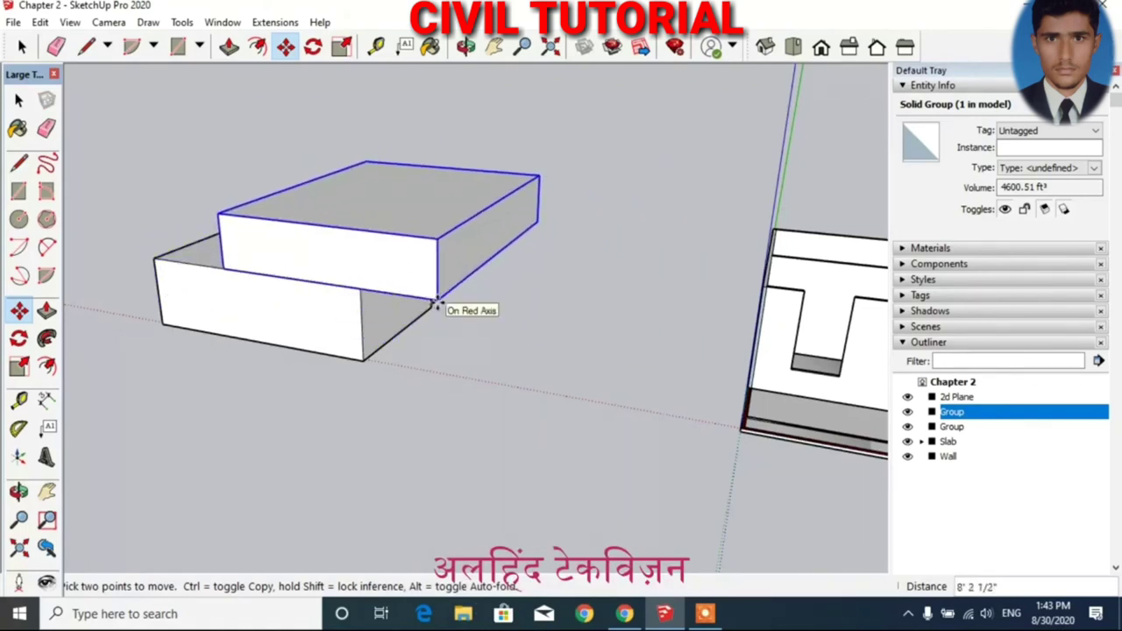
click(436, 302)
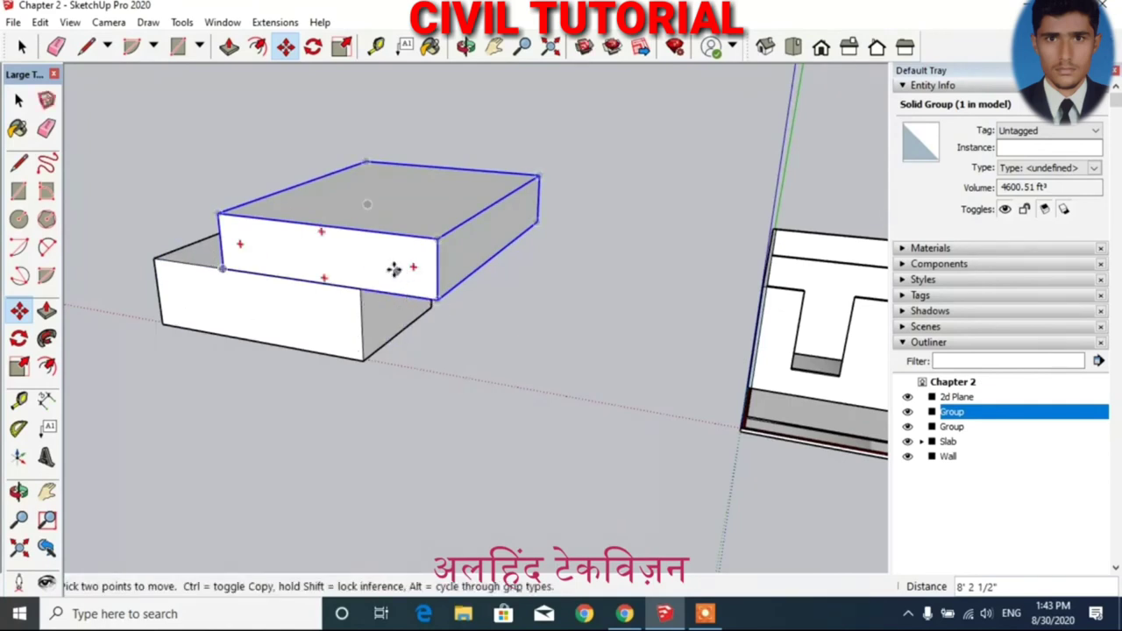
click(430, 285)
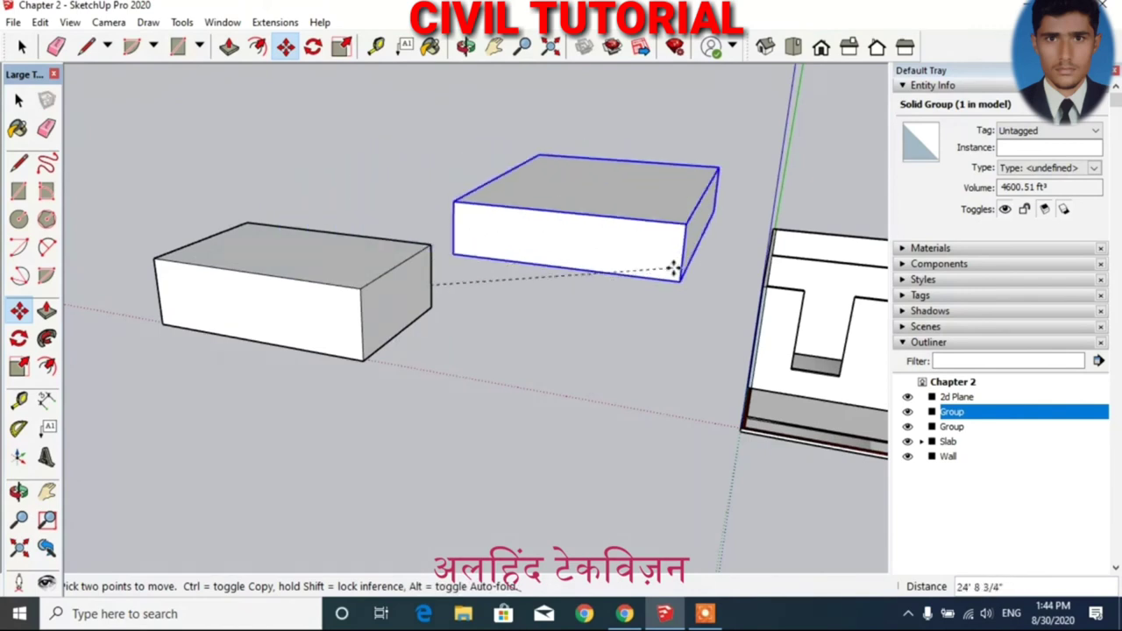
click(674, 266)
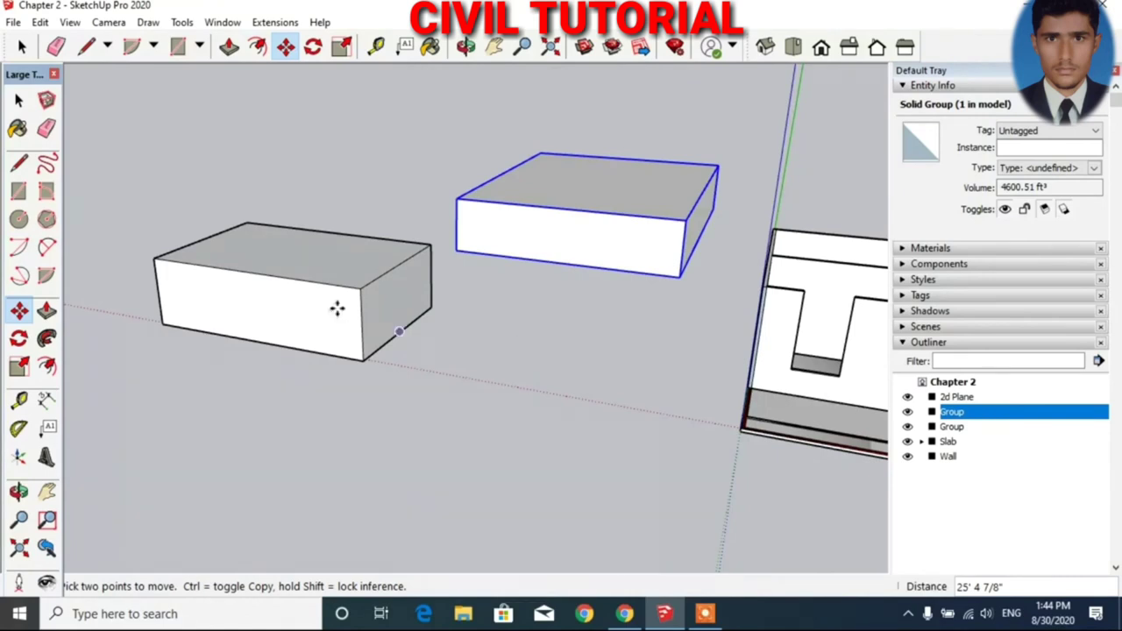
key(space)
click(269, 325)
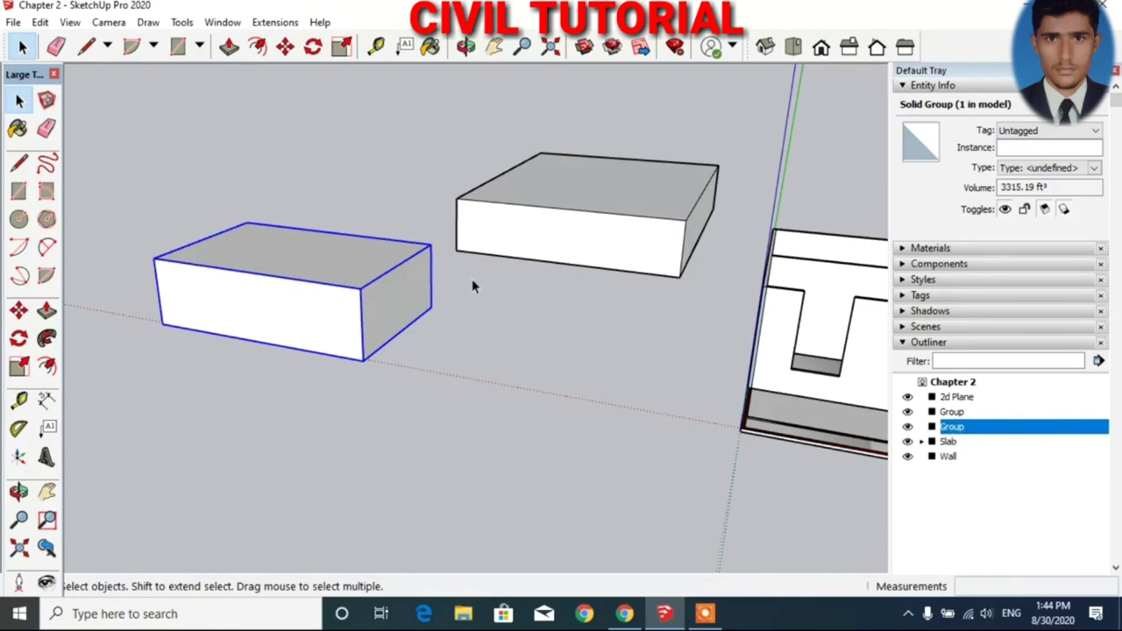
- Select the right box's group and rename it to 1
mouse_move(485, 117)
mouse_down()
mouse_move(726, 314)
mouse_move(672, 283)
mouse_up()
click(618, 253)
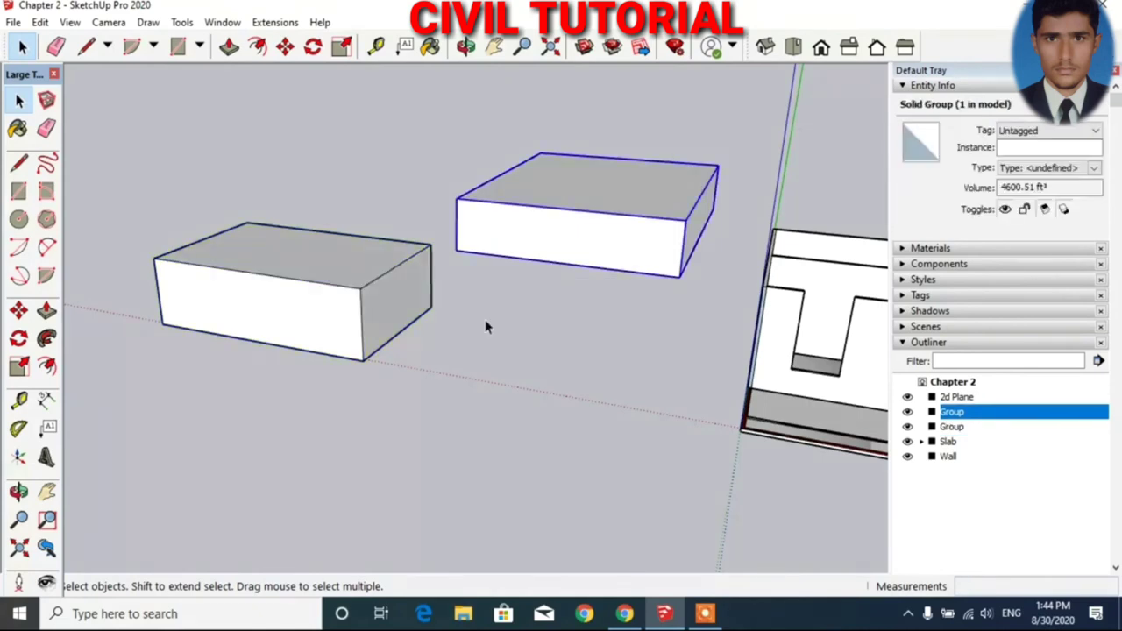
click(312, 318)
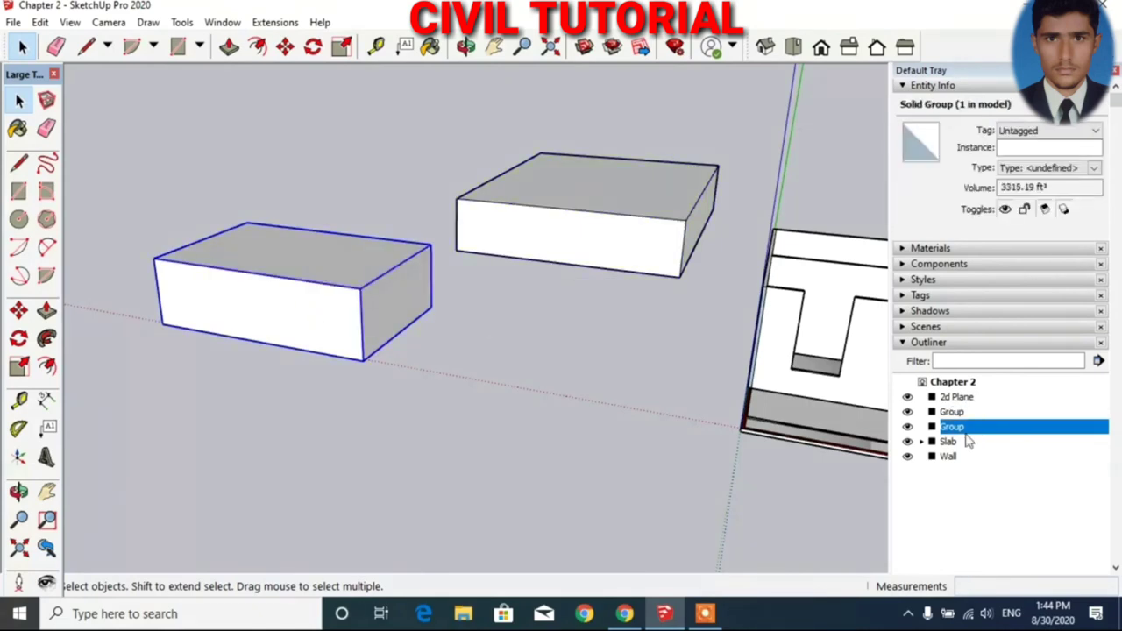
click(584, 237)
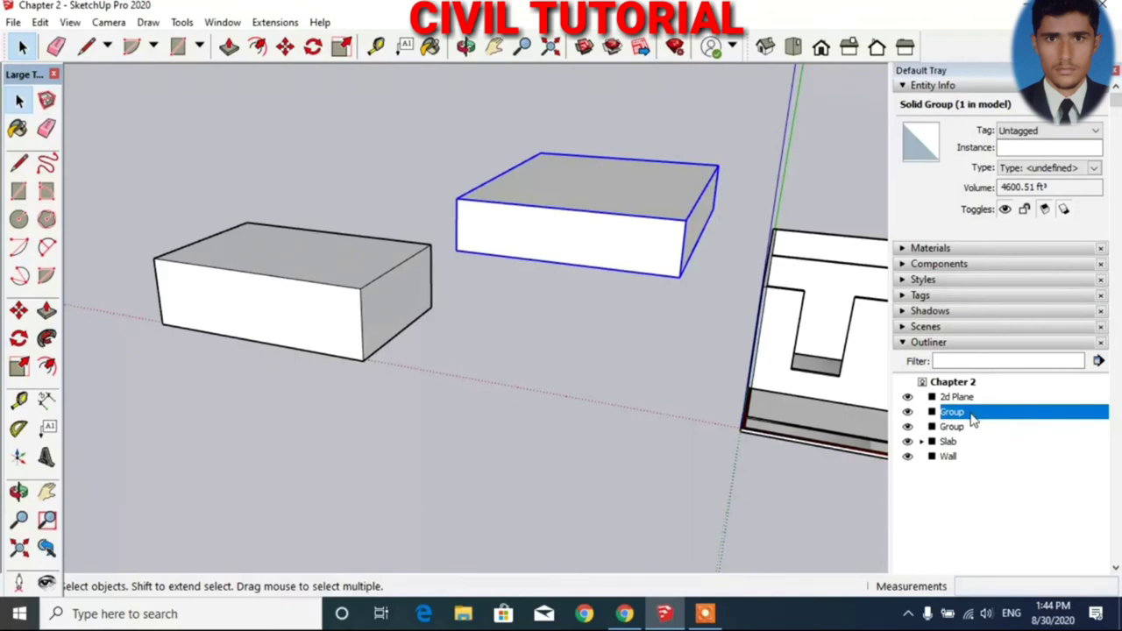
key(BackSpace)
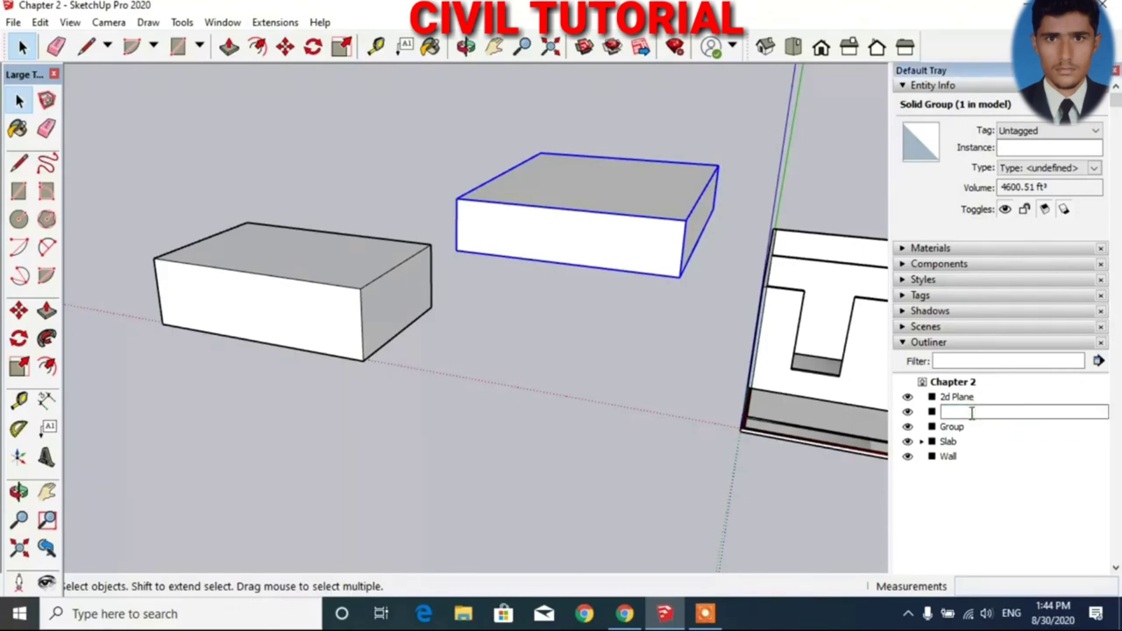
text(1)
key(Return)
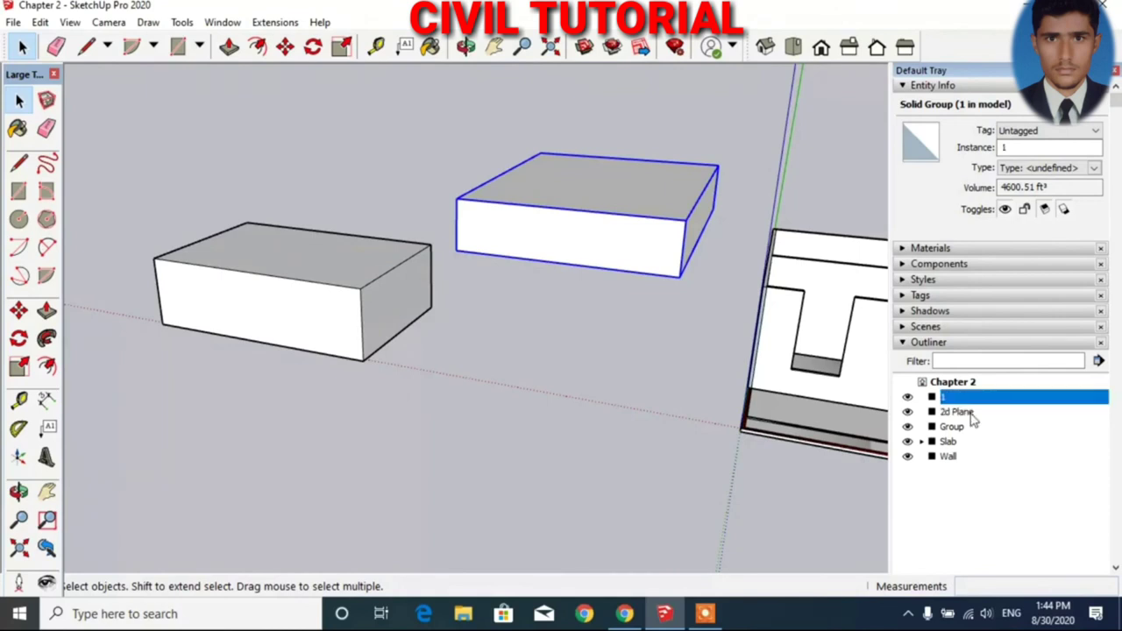
- Rename the left box's group to 2, then check both group entries
click(333, 331)
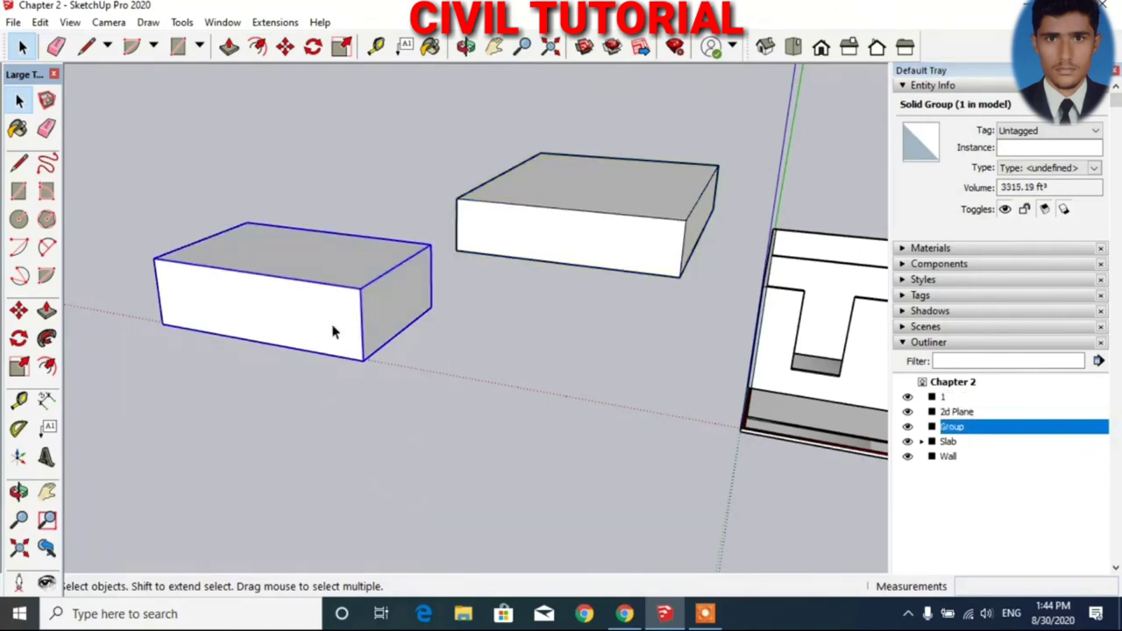
click(969, 426)
text(2)
key(Return)
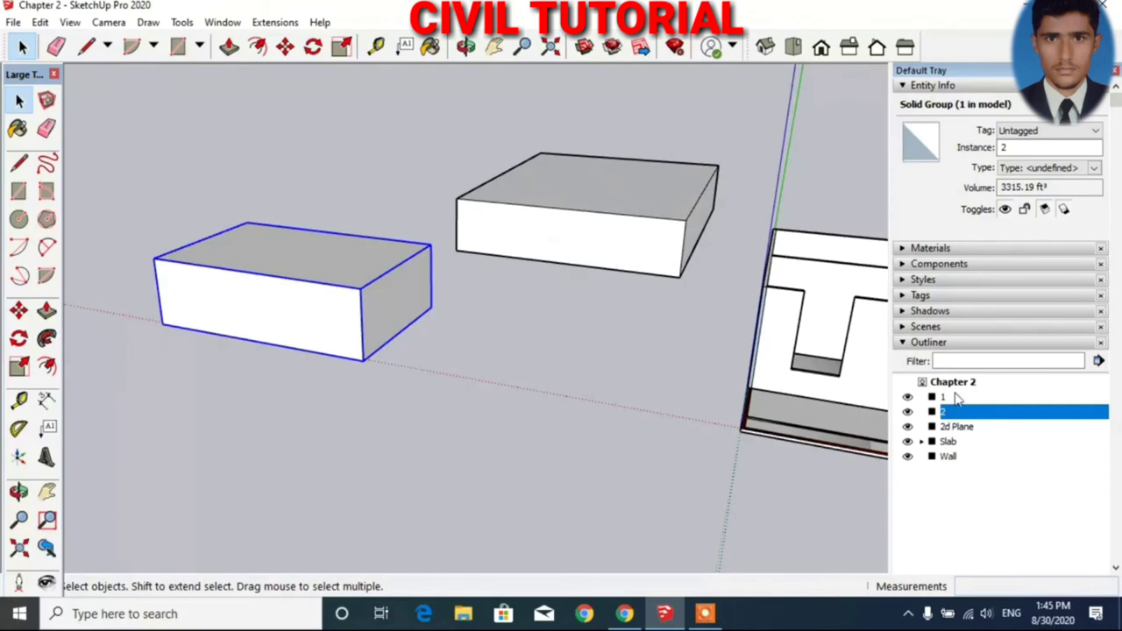
click(959, 399)
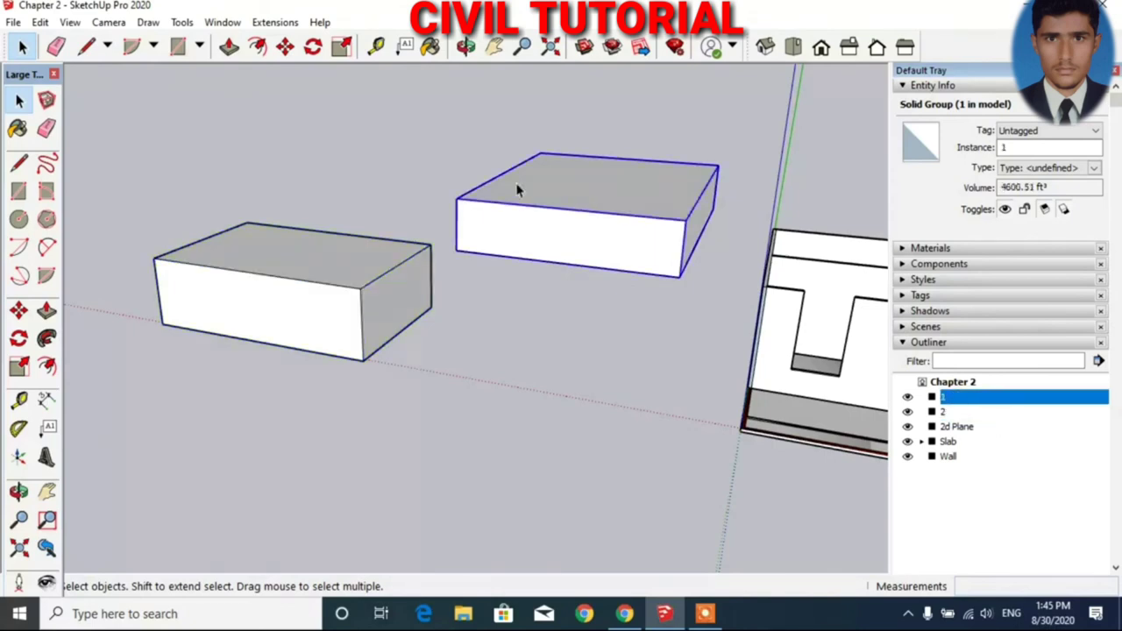
click(947, 412)
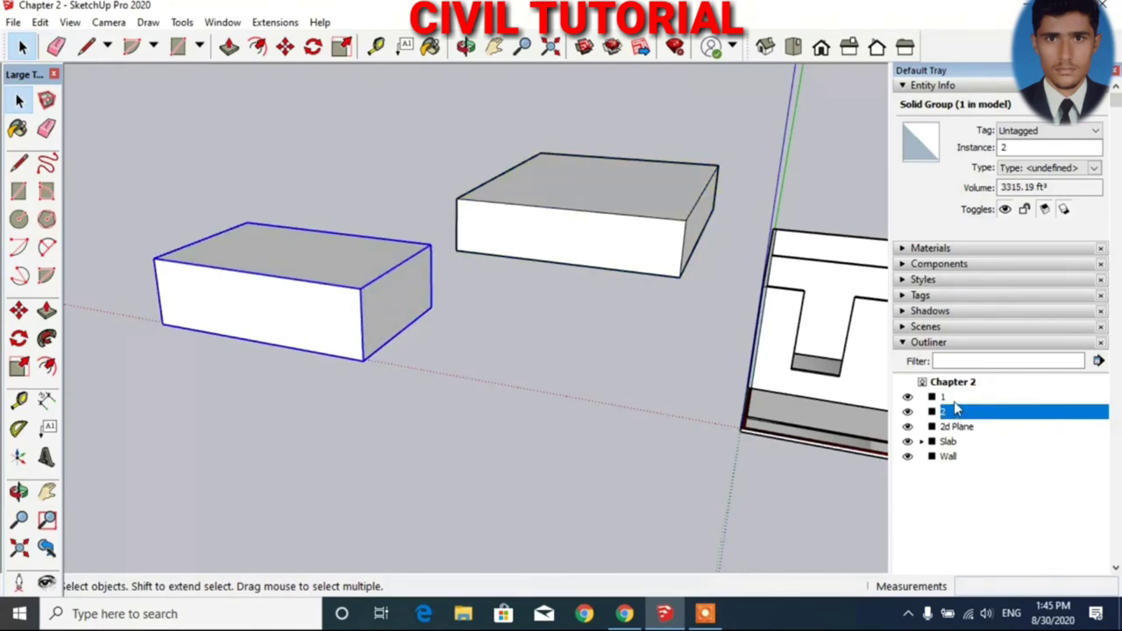
drag(114, 206, 441, 371)
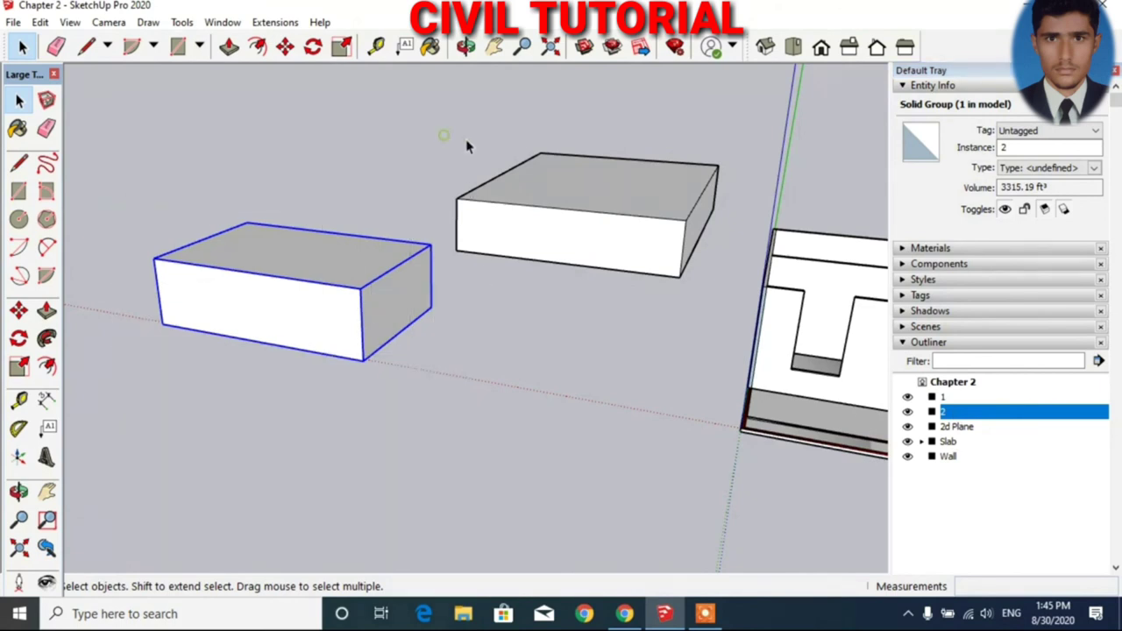